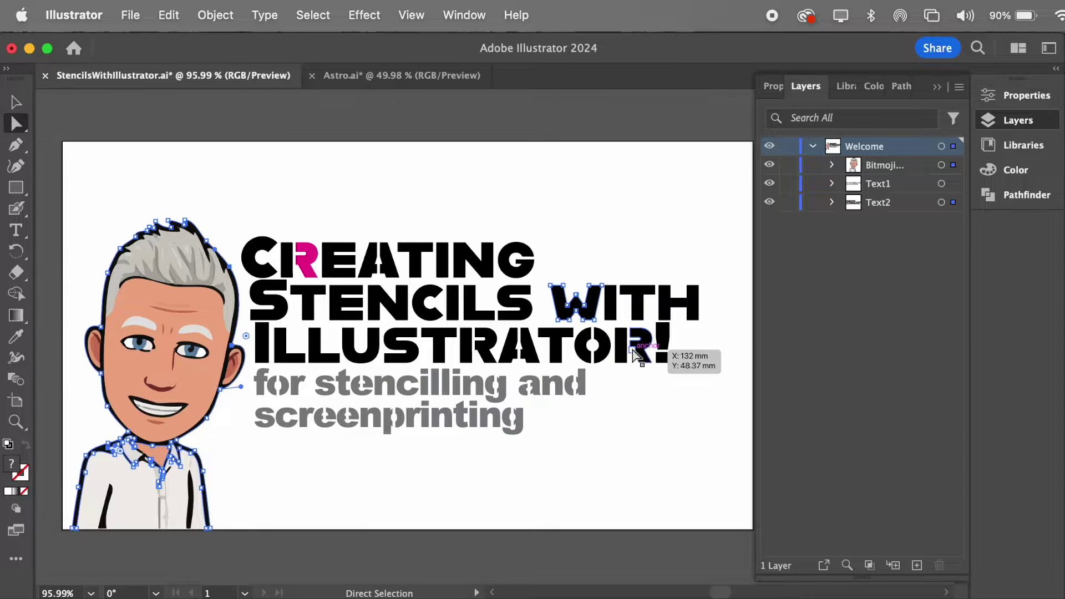
- Switch to the Astro.ai document and briefly hide, then reshow, the Red and Black sublayers
left_click(348, 77)
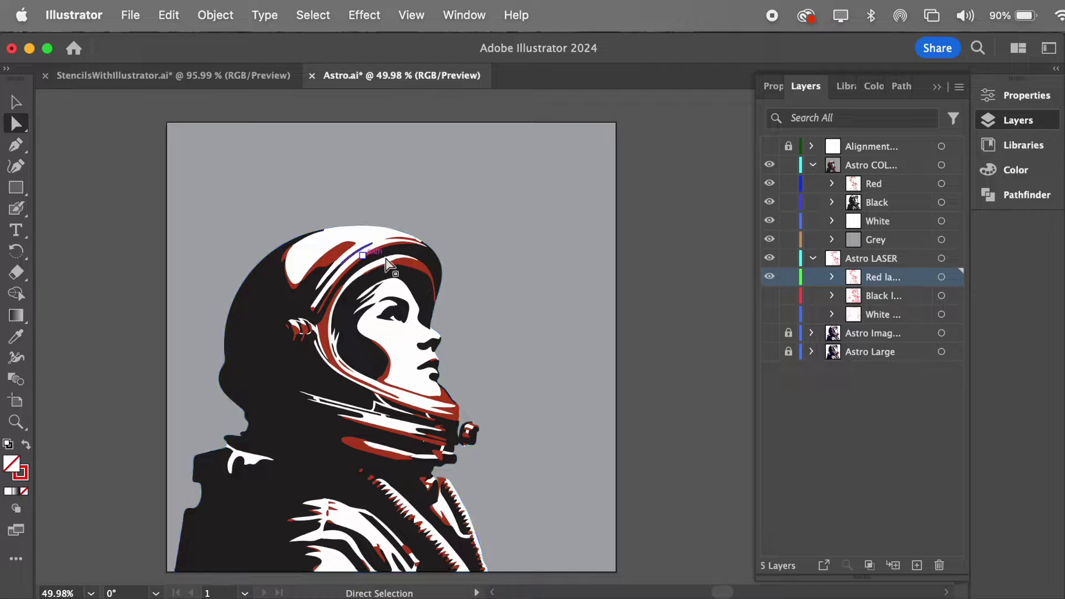
left_click(770, 184)
left_click(769, 202)
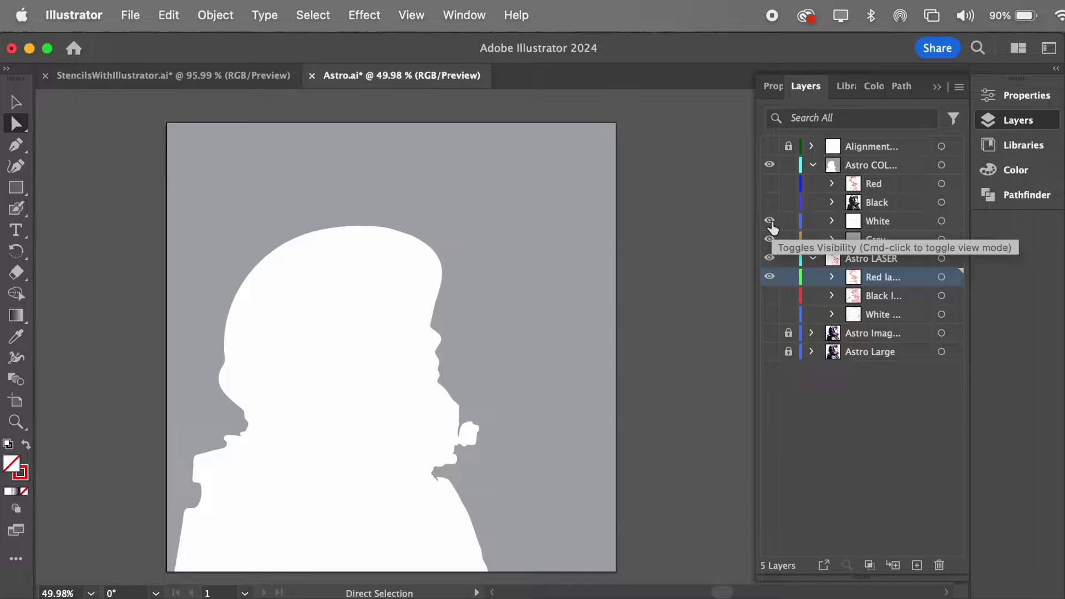
left_click(770, 202)
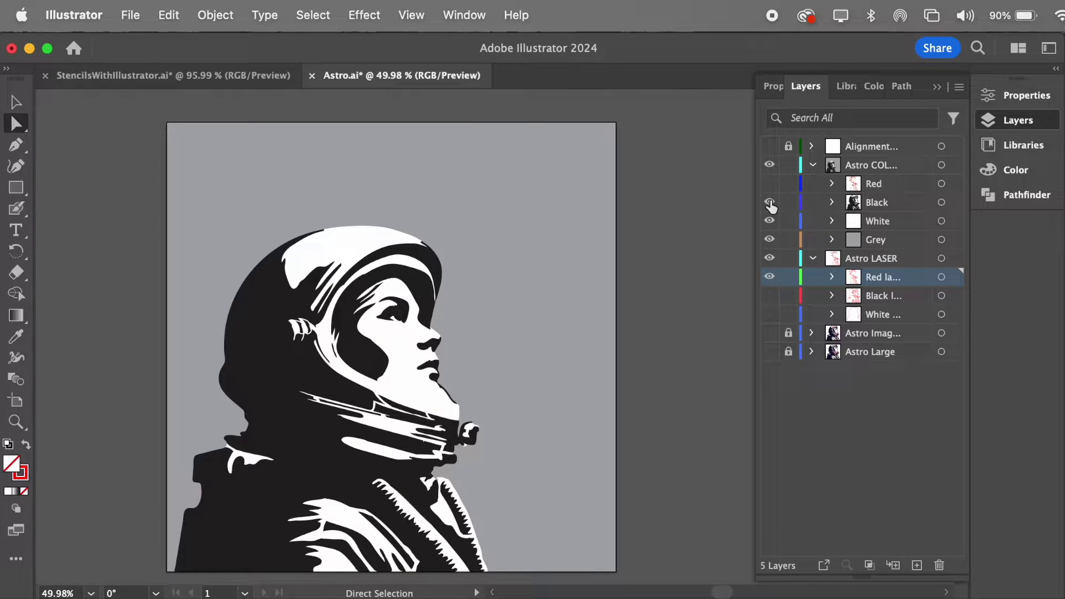
left_click(771, 185)
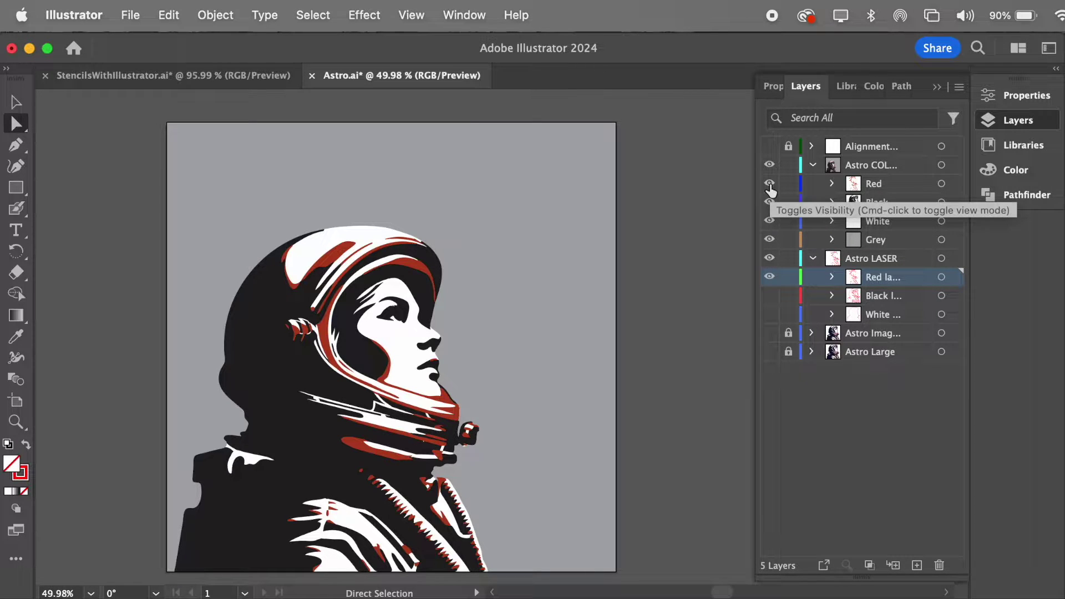
- Hide the Astro colour layer and select one of the red laser outline paths
left_click(770, 165)
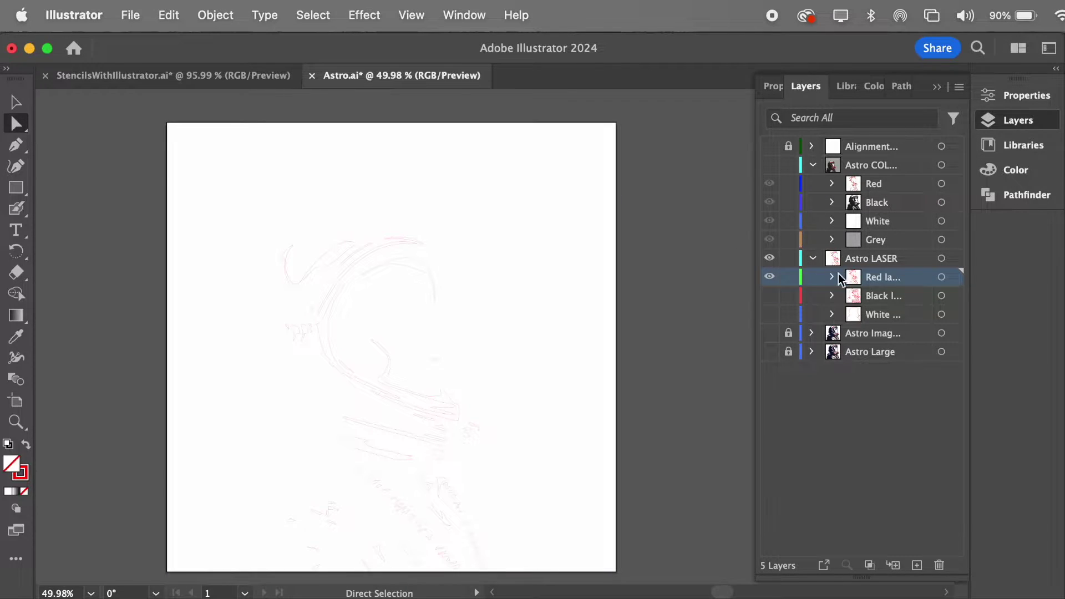
left_click(410, 274)
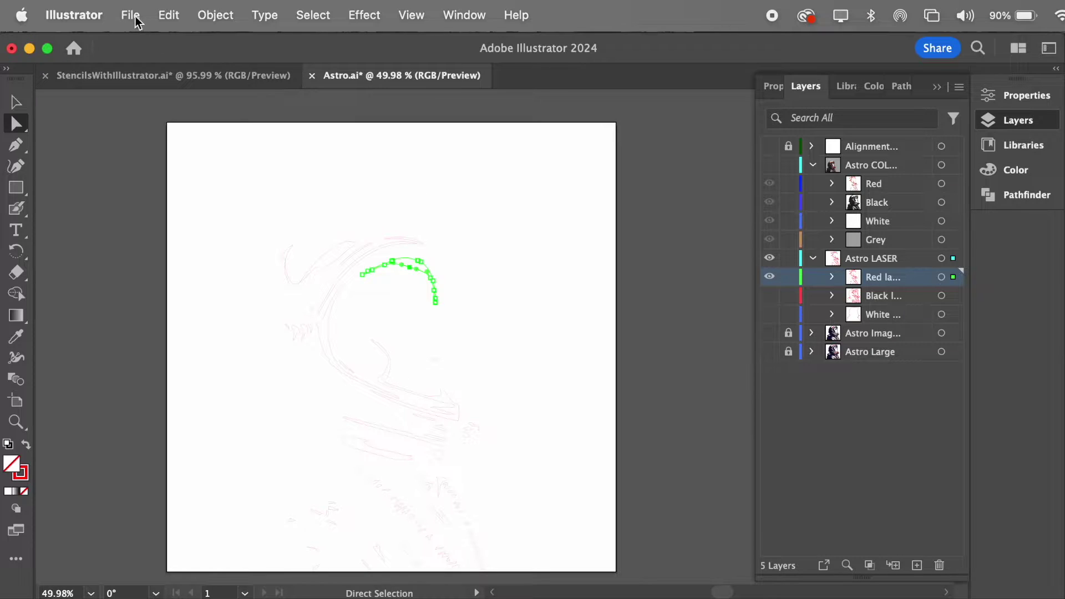
left_click(131, 15)
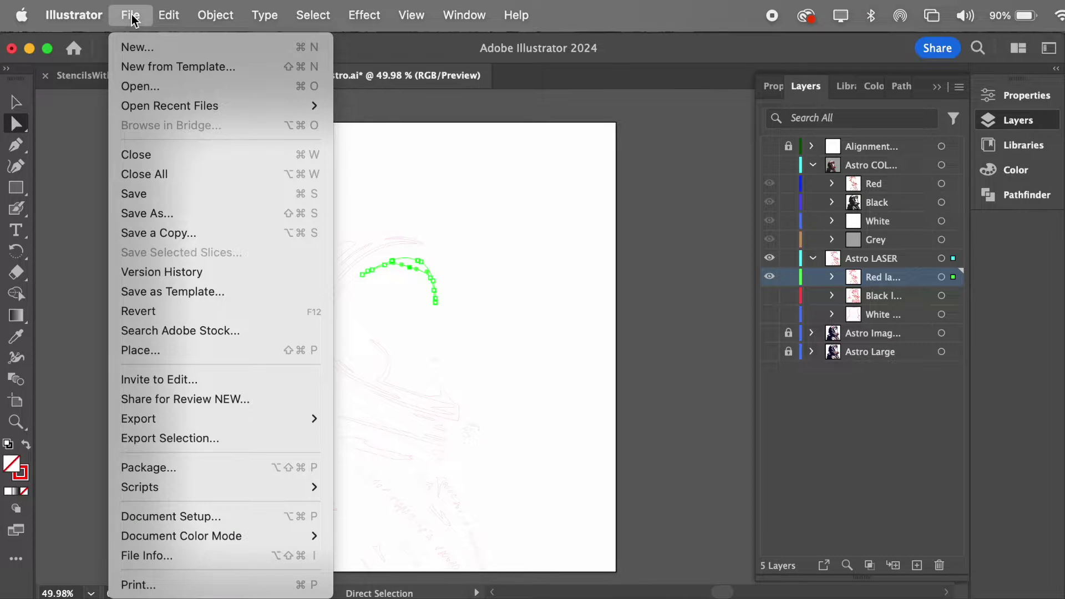
- Create a new 20 × 20 cm Print document, renaming it from Untitled-26 to Astro
left_click(133, 48)
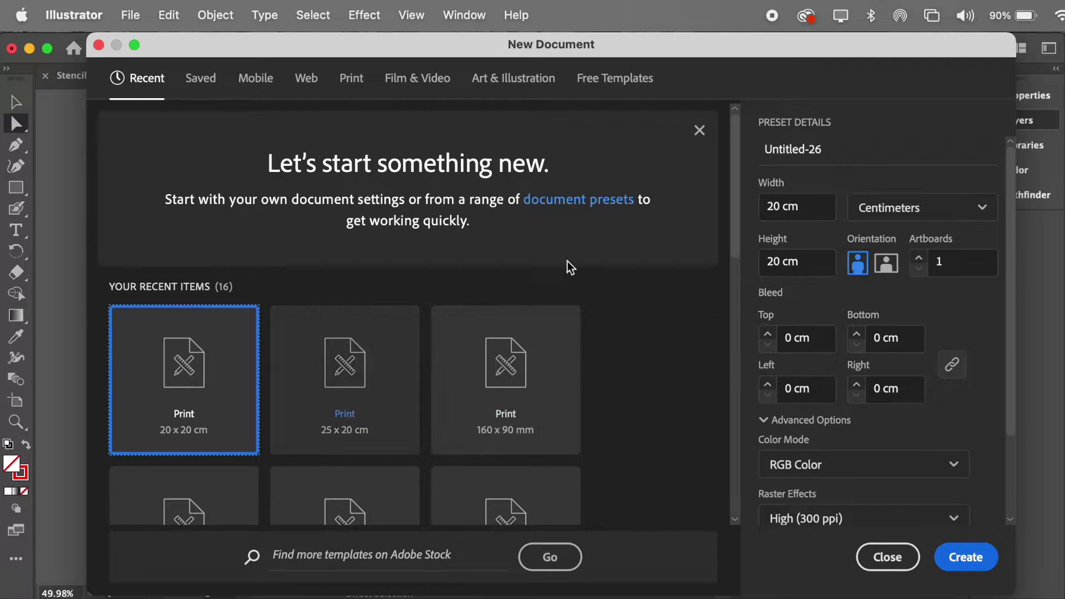
left_click(832, 152)
left_click_drag(832, 152, 739, 150)
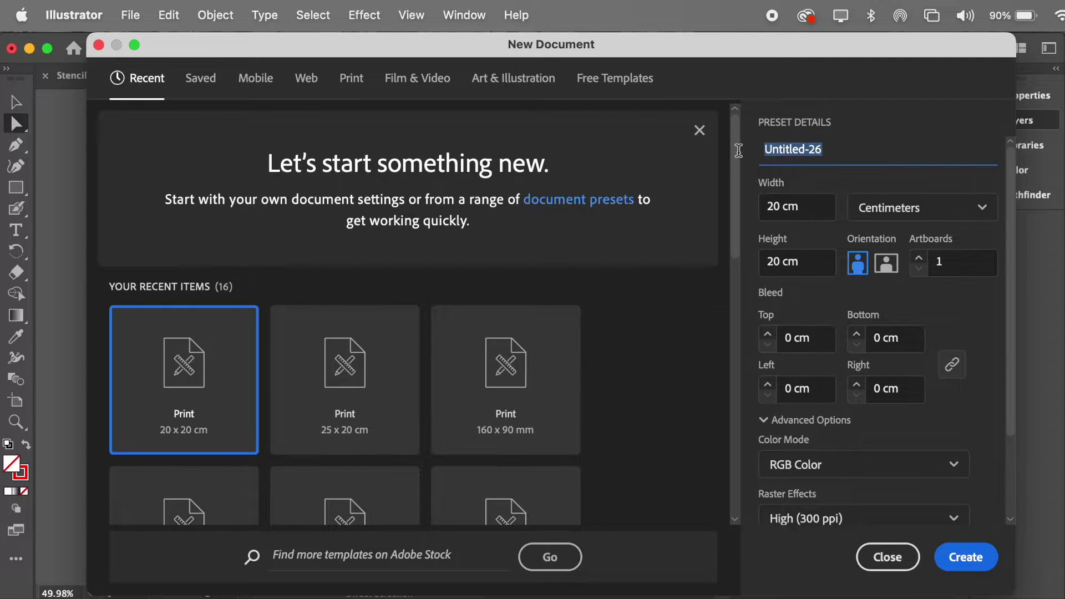
type("astro")
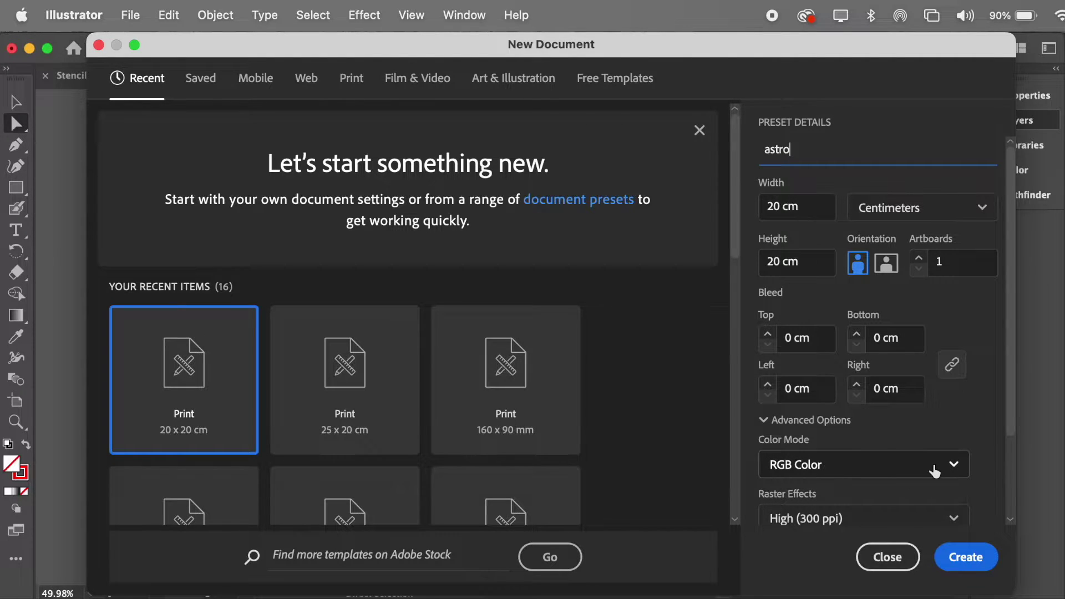
left_click(967, 558)
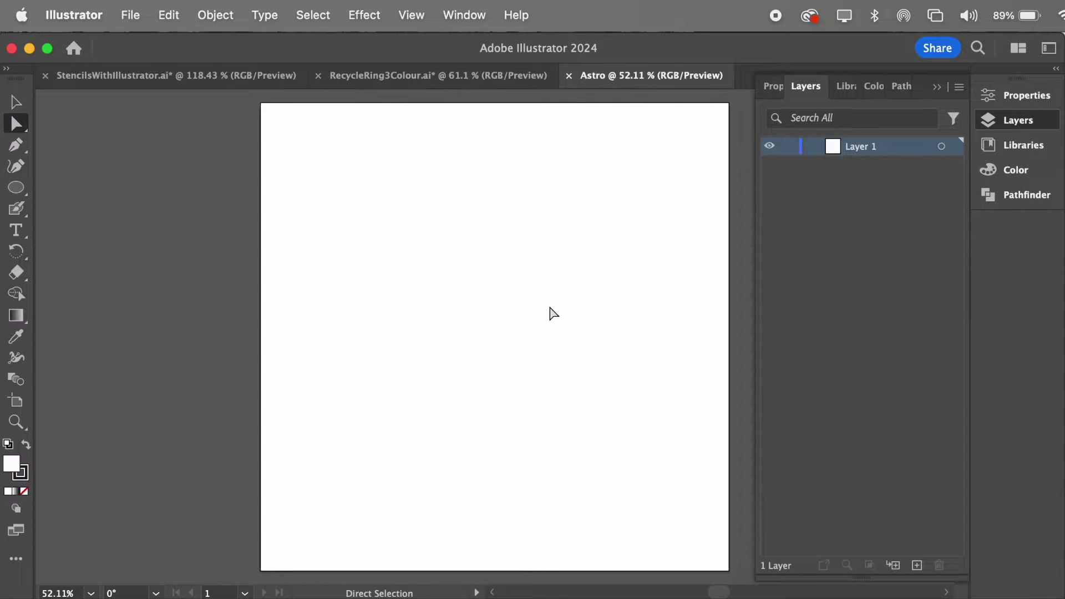
- Place Stencil-3Colour-Astronaut.png with its corner at the artboard's top-left
scroll(497, 305, "right", 5)
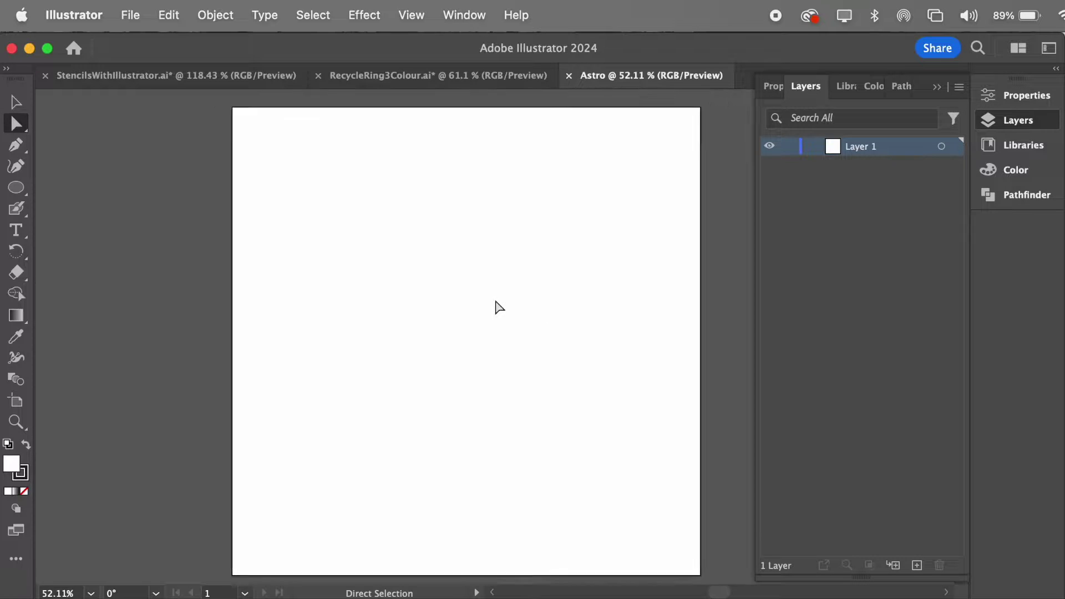
scroll(497, 305, "right", 5)
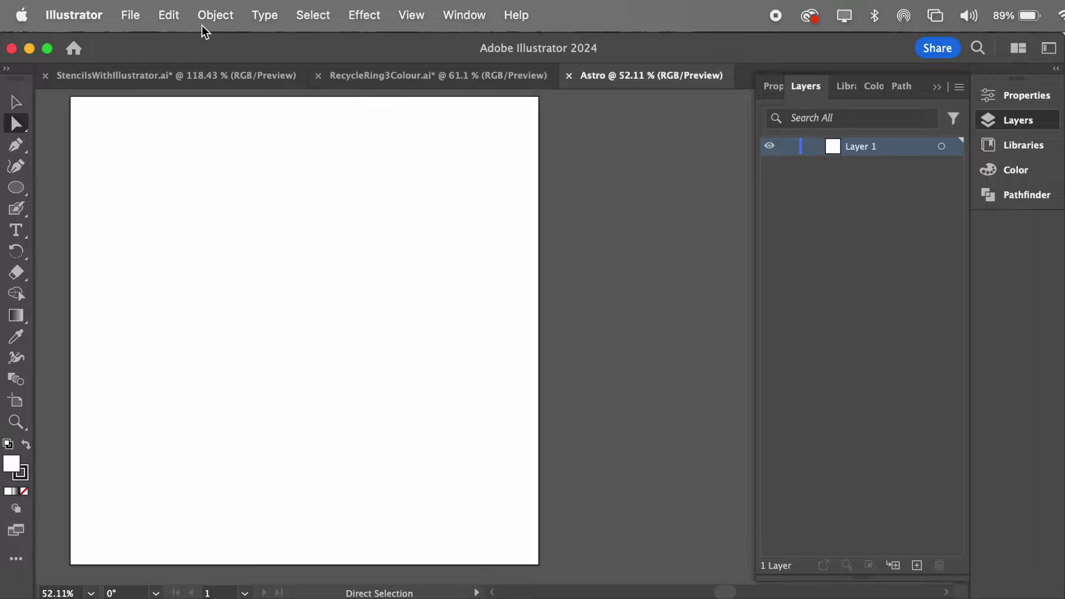
left_click(131, 14)
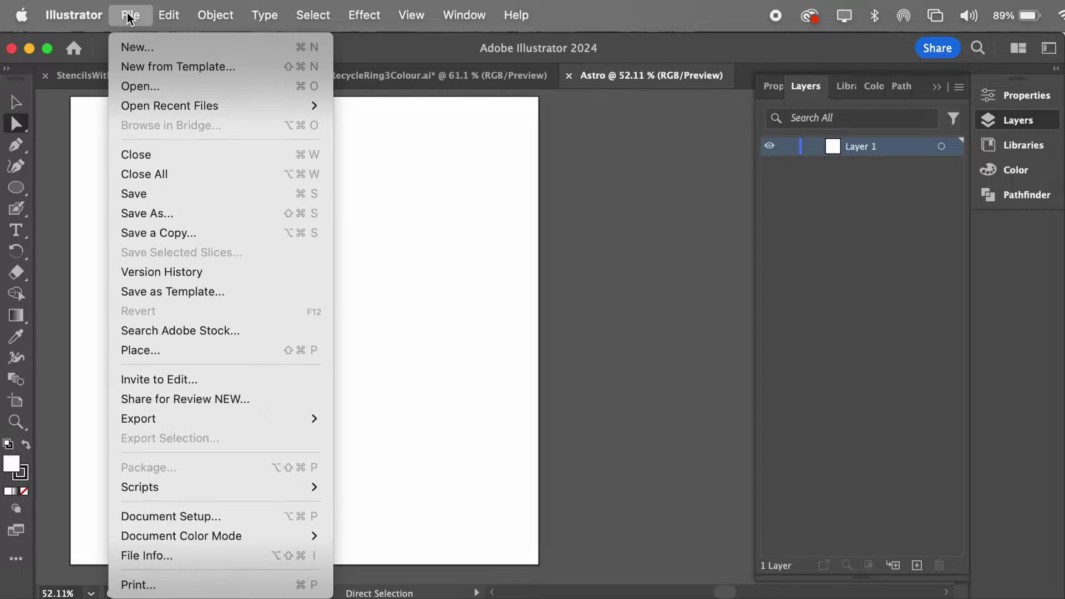
left_click(142, 350)
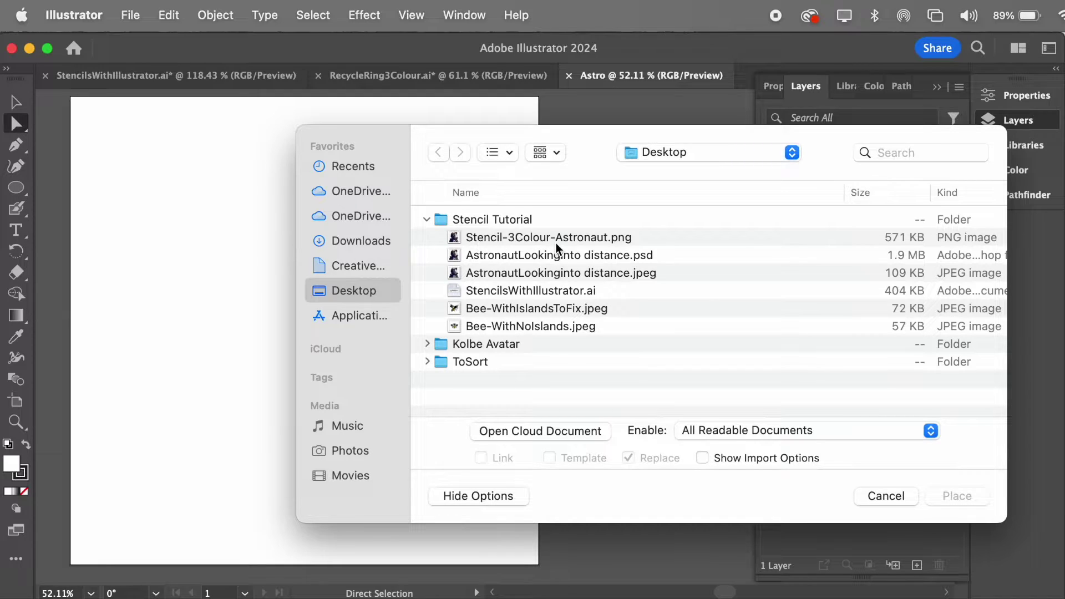
left_click(552, 237)
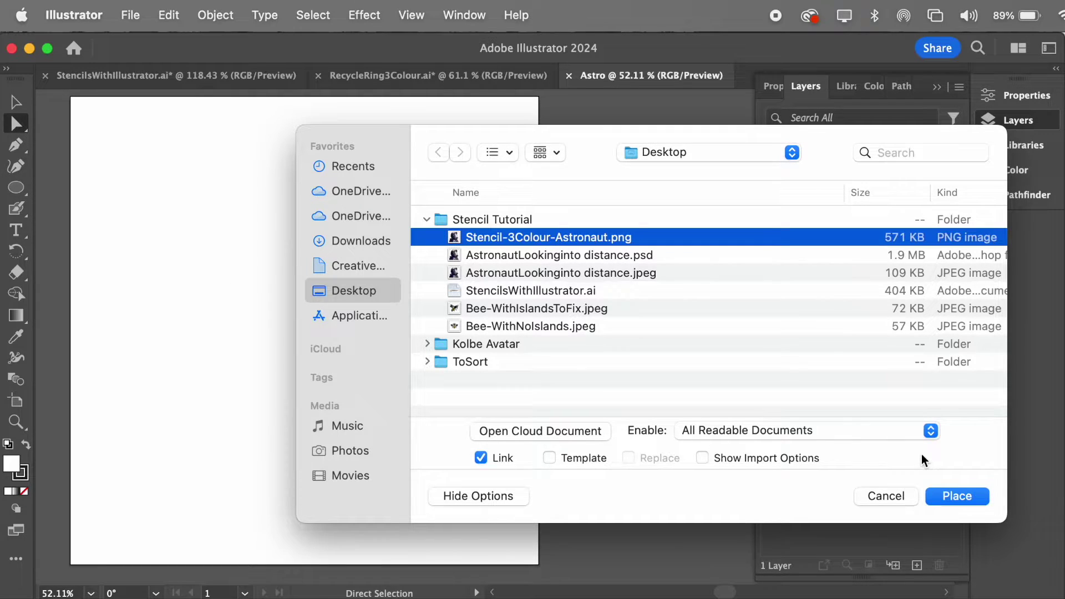
left_click(957, 496)
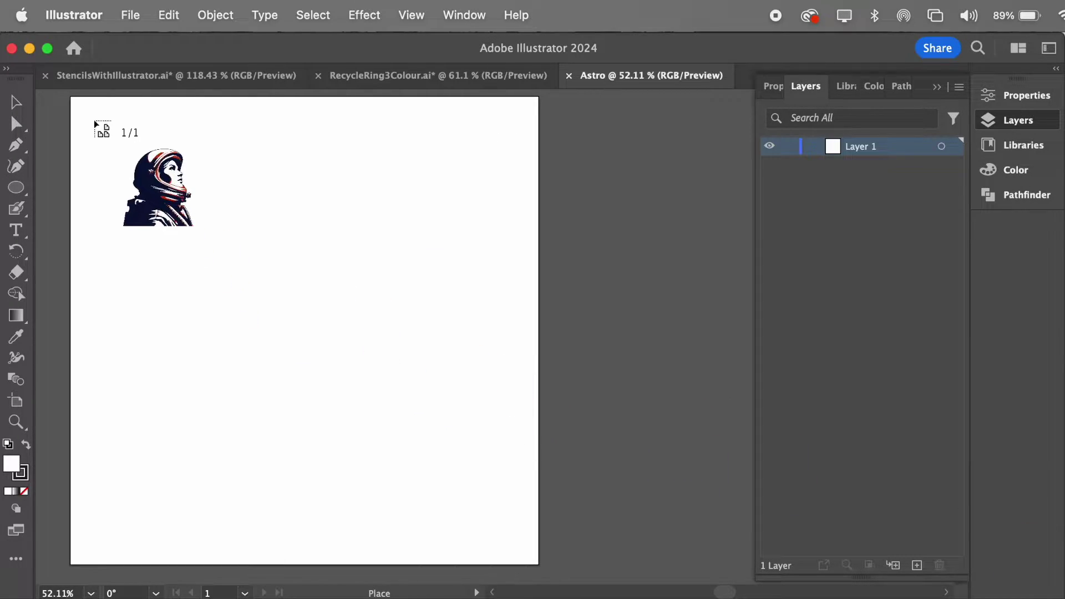
left_click(70, 97)
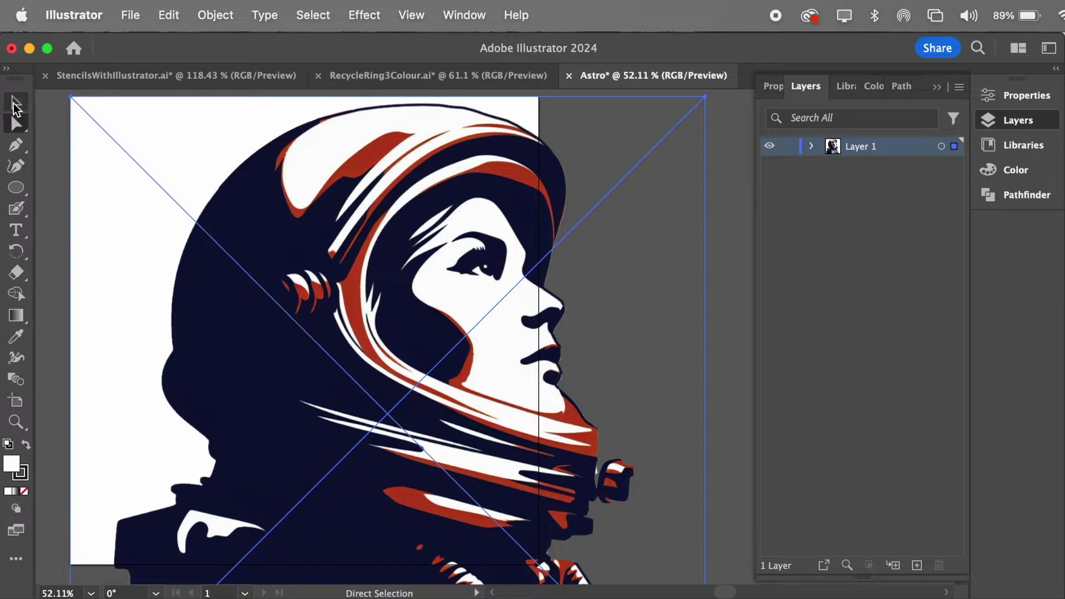
- Scale the placed astronaut image to fill the 20 × 20 cm artboard, then fit and select it
left_click(14, 104)
scroll(355, 316, "down", 3)
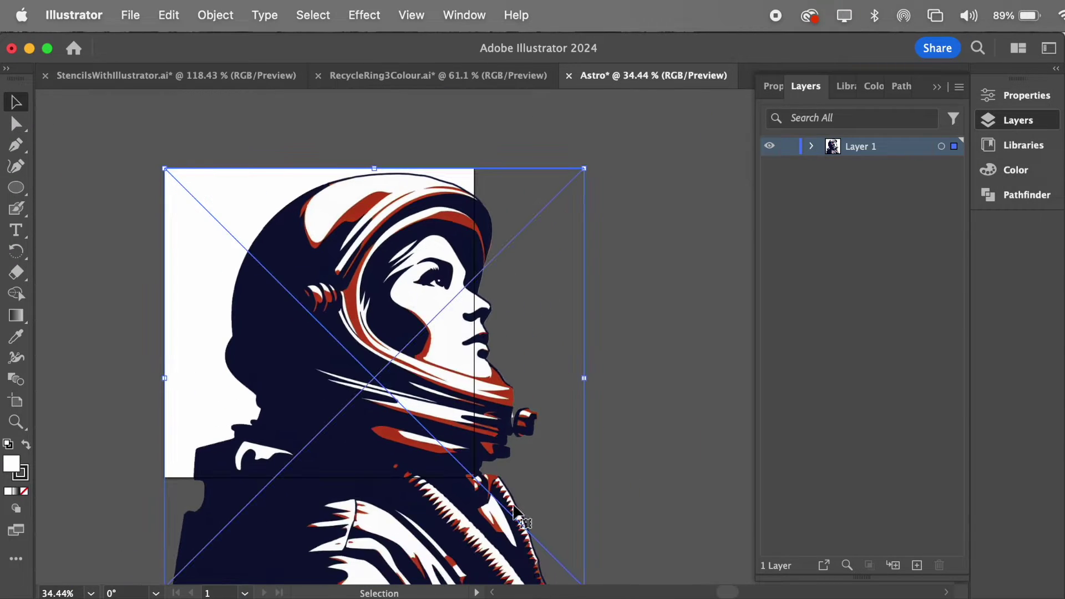
scroll(594, 485, "down", 3)
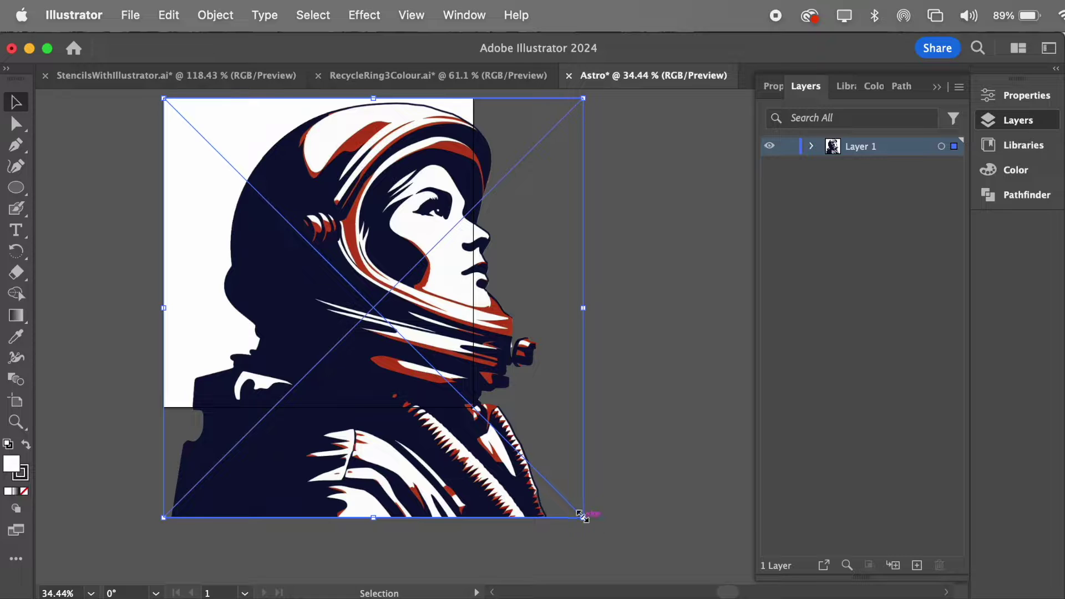
left_click_drag(582, 517, 475, 414)
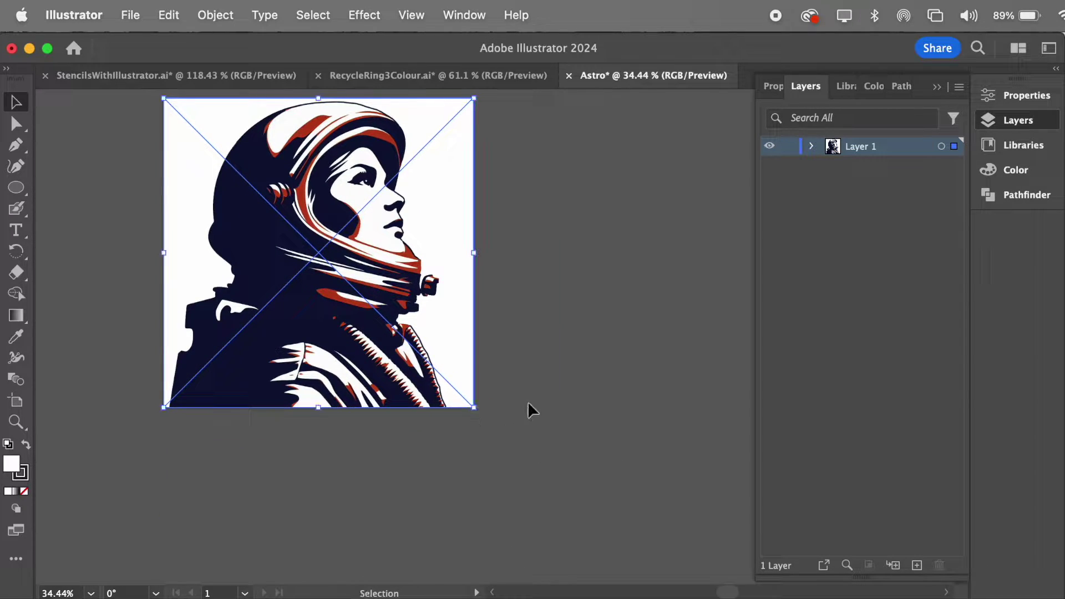
scroll(532, 410, "up", 3)
key("super+0")
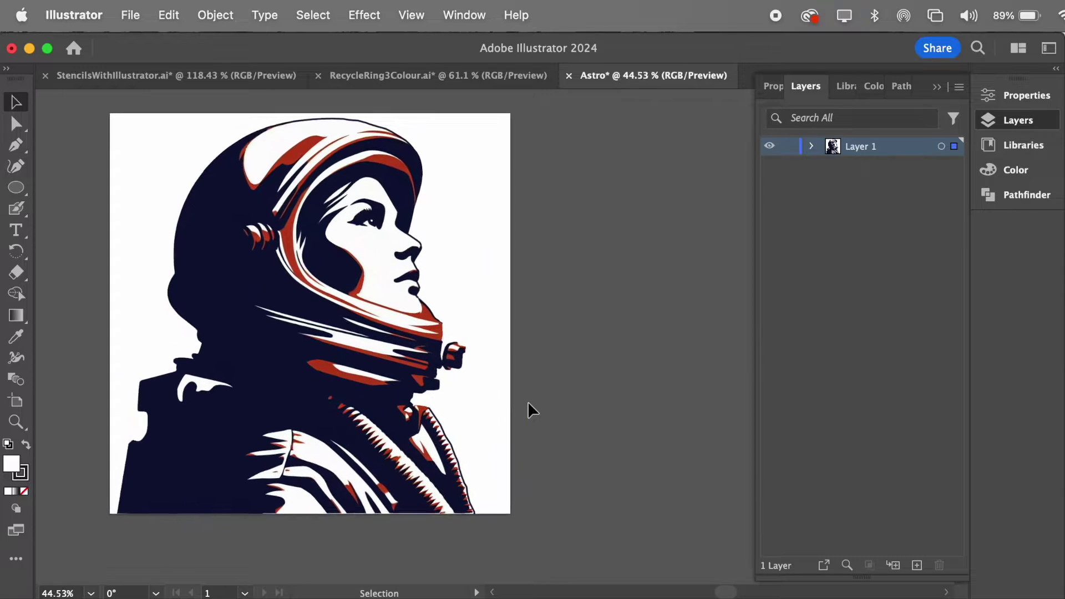
key("super+a")
scroll(527, 401, "up", 2)
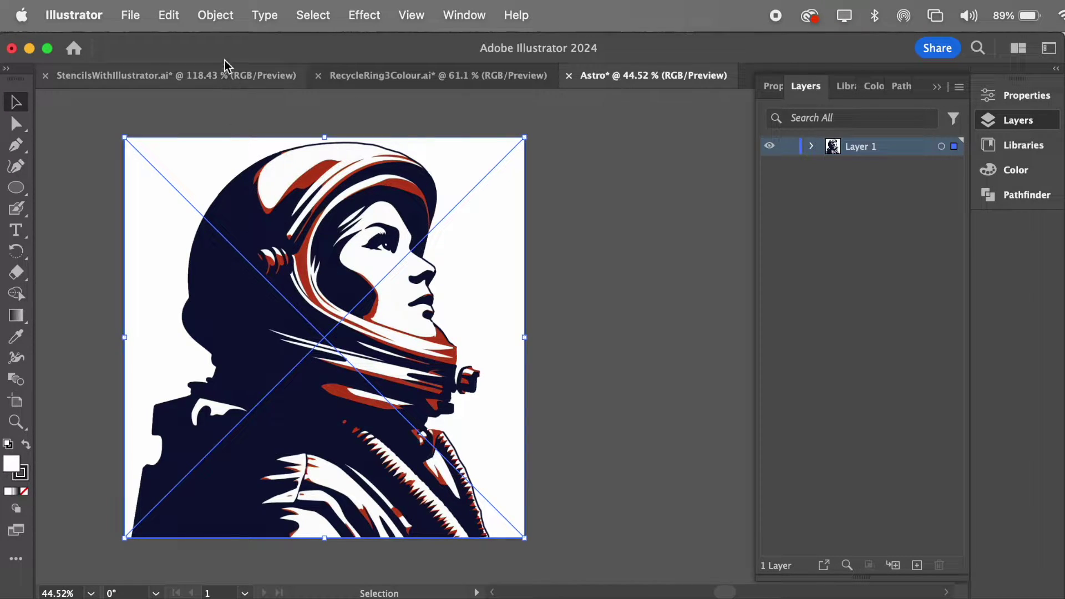
- Image-trace the astronaut and apply the 3 Colors preset, giving navy, red and white areas
left_click(218, 18)
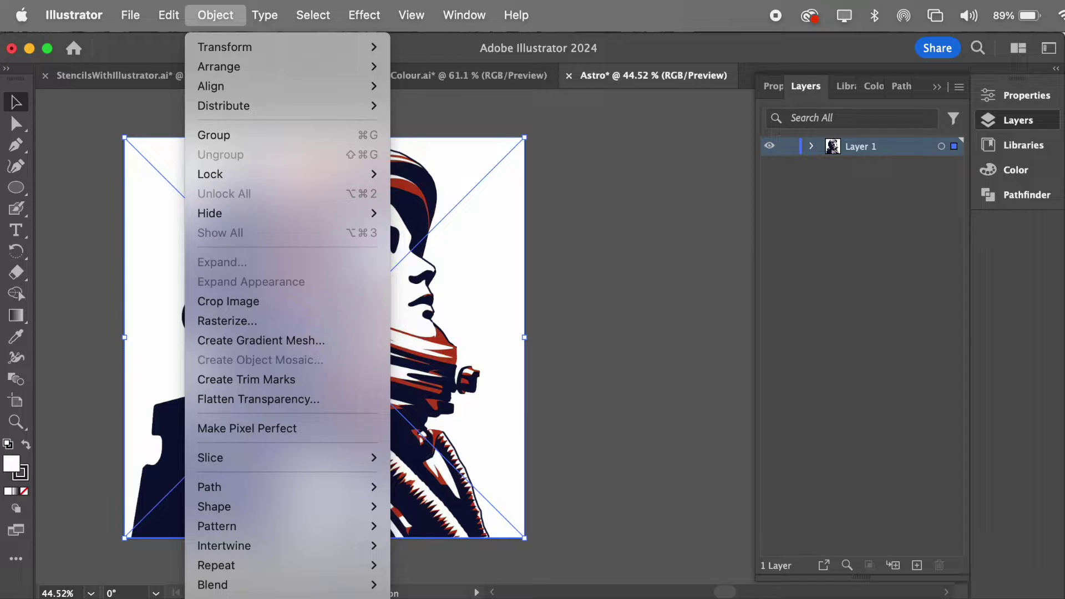
left_click(239, 596)
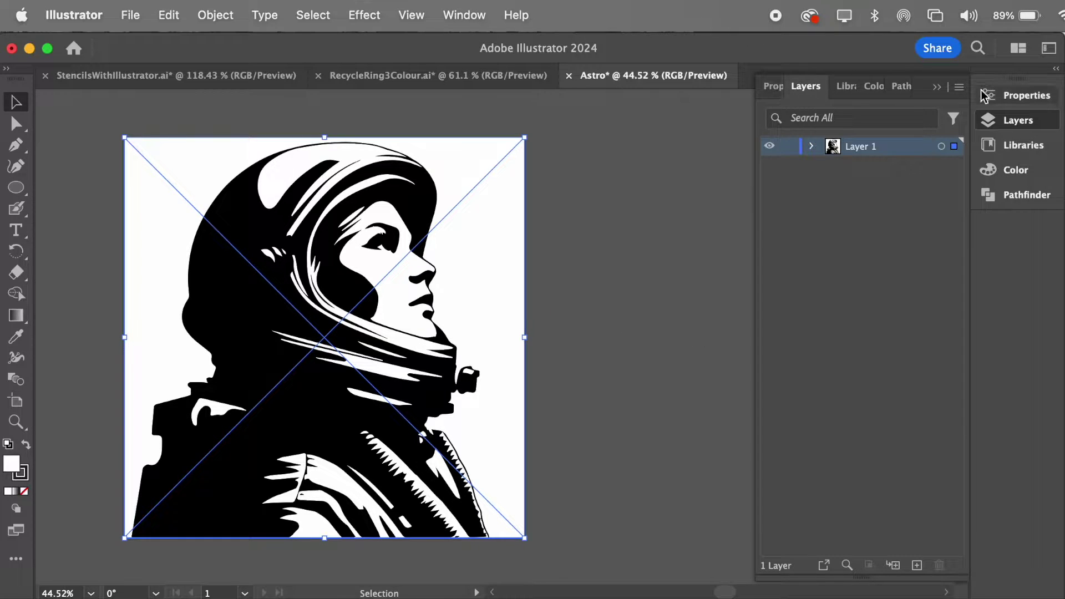
left_click(1019, 97)
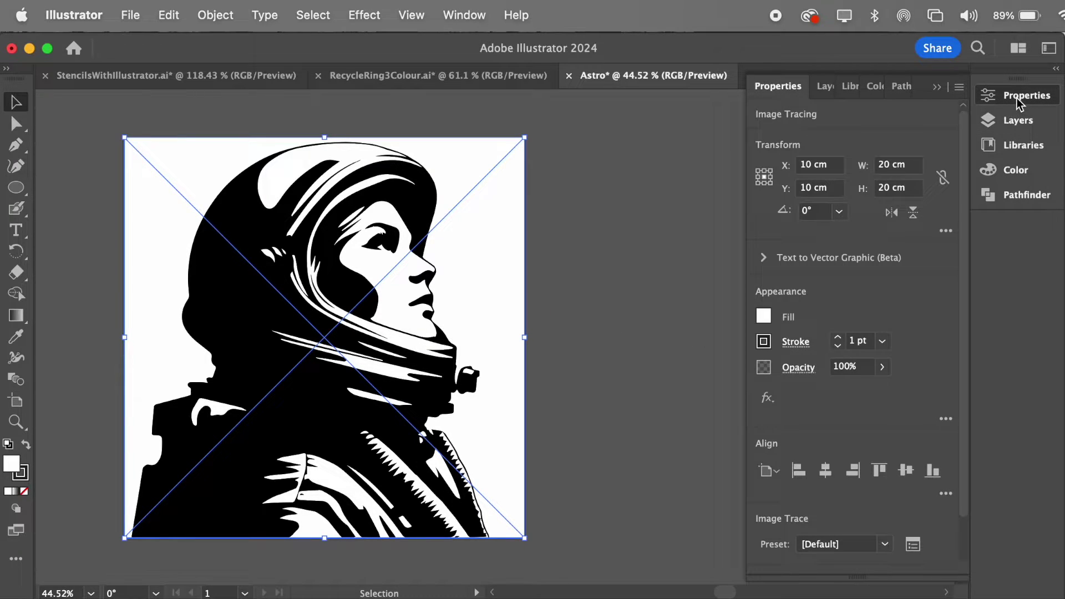
left_click(886, 546)
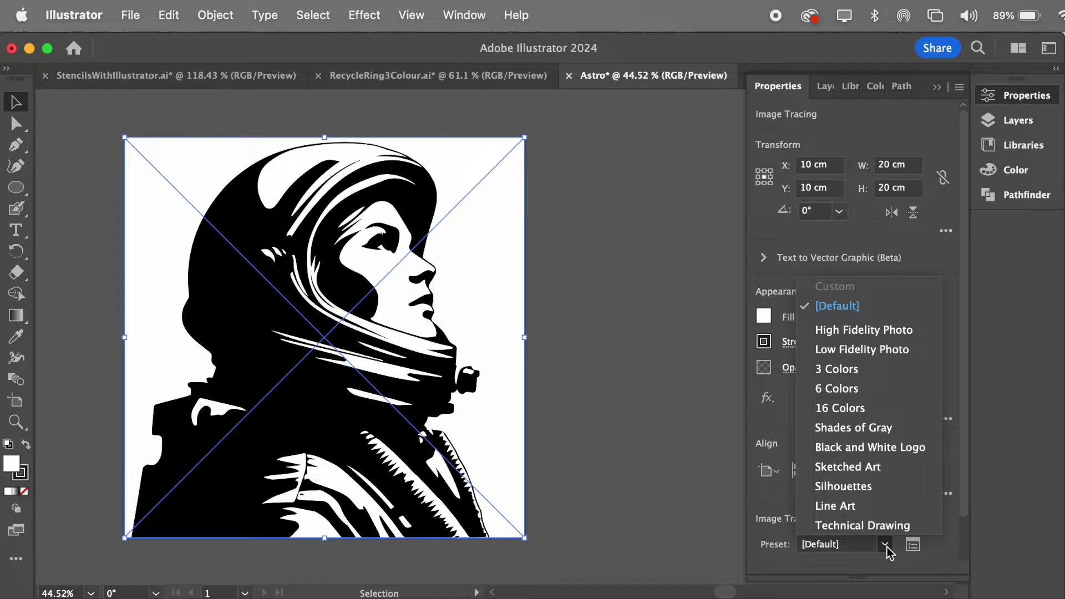
left_click(838, 369)
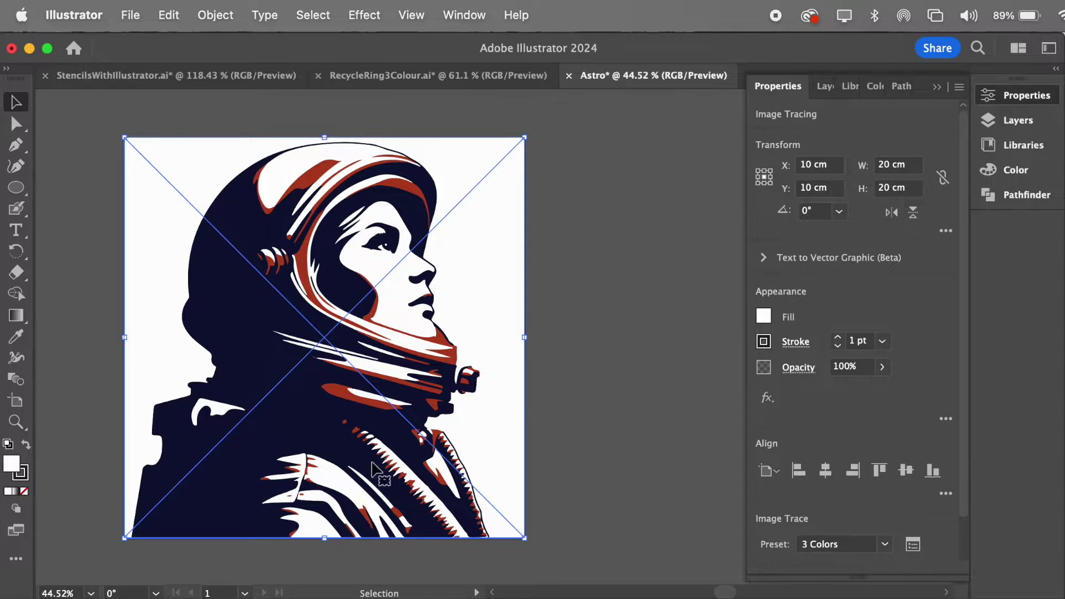
- In Image Trace's advanced options, raise Noise and enable Simplify to cut anchors to 1681
left_click(912, 545)
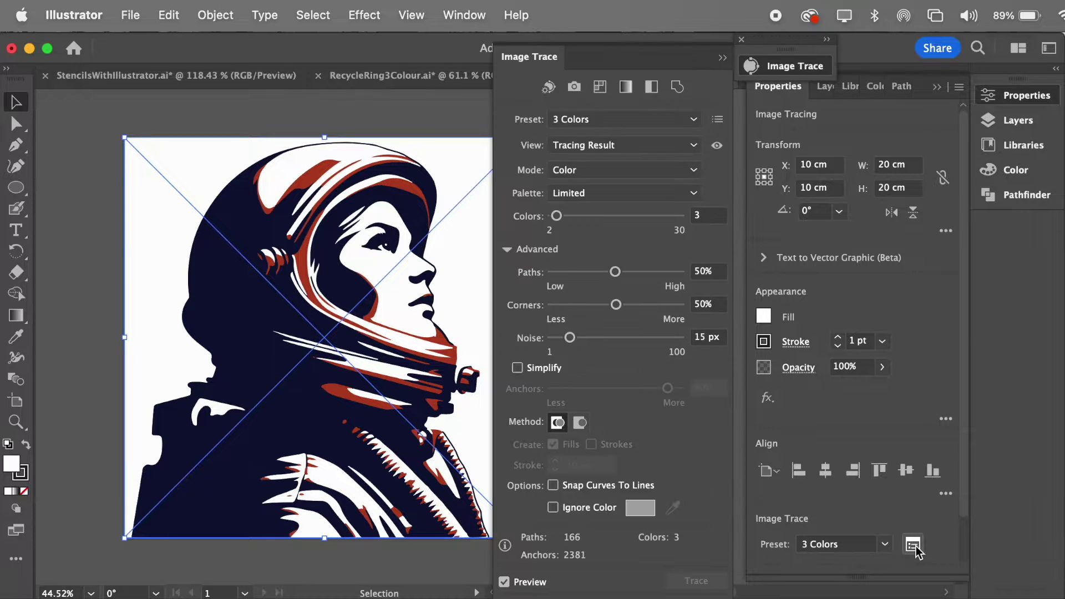
left_click(508, 247)
left_click(508, 248)
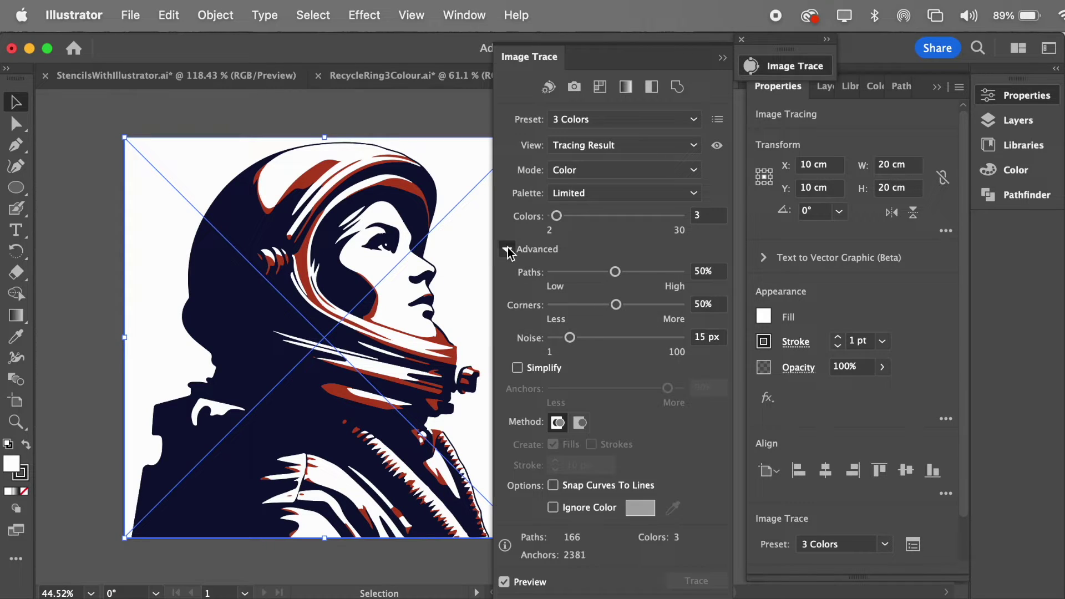
left_click(508, 248)
left_click(508, 248)
left_click_drag(570, 339, 603, 340)
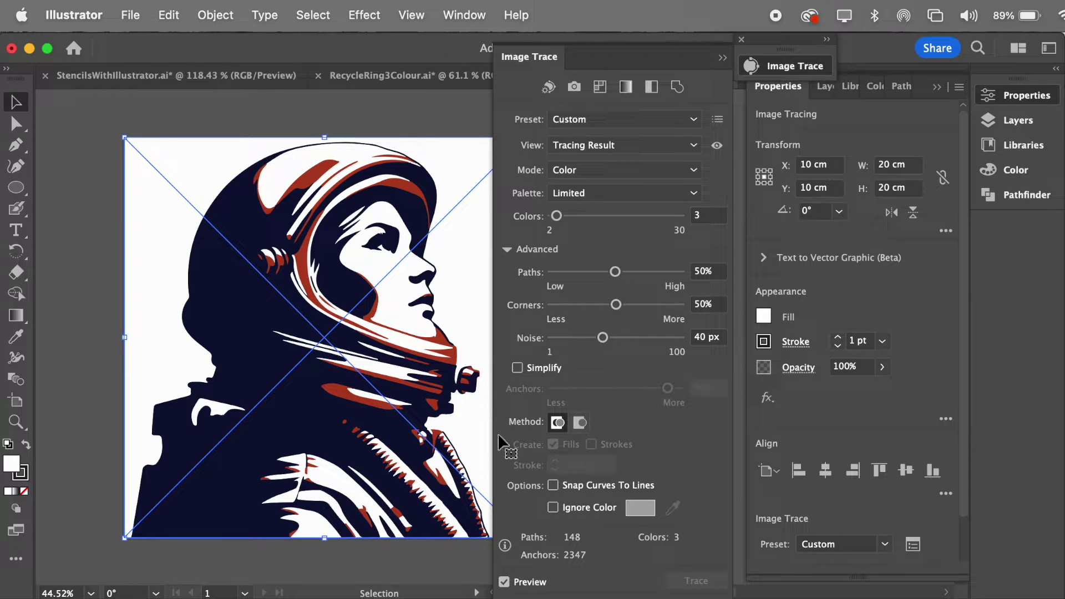
left_click(518, 368)
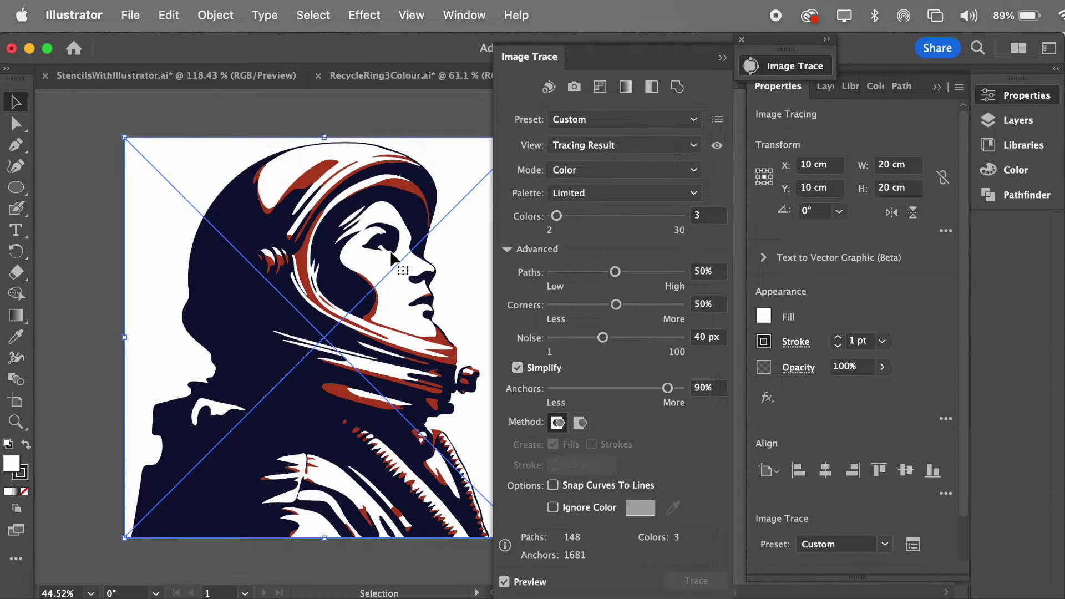
left_click(741, 39)
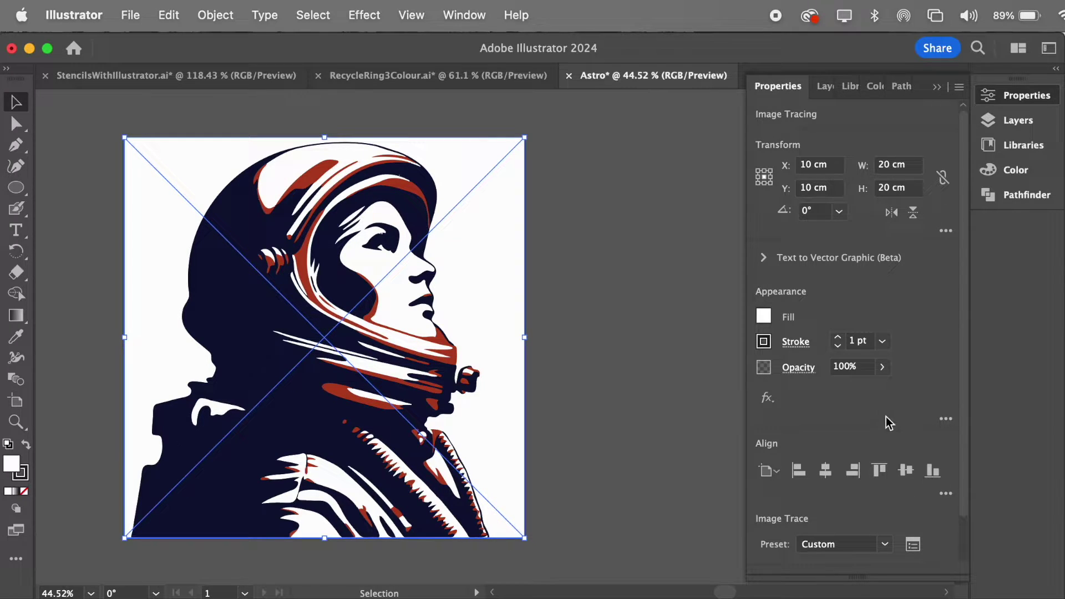
- Expand the trace into editable navy, red and white paths and inspect the silhouette with Direct Selection
scroll(866, 444, "down", 2)
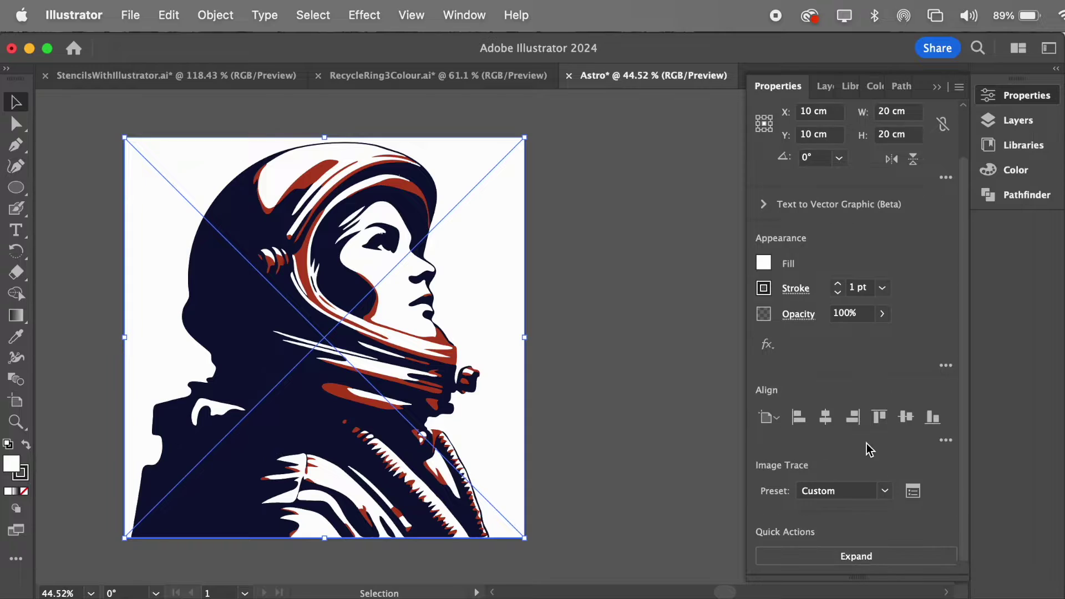
left_click(844, 557)
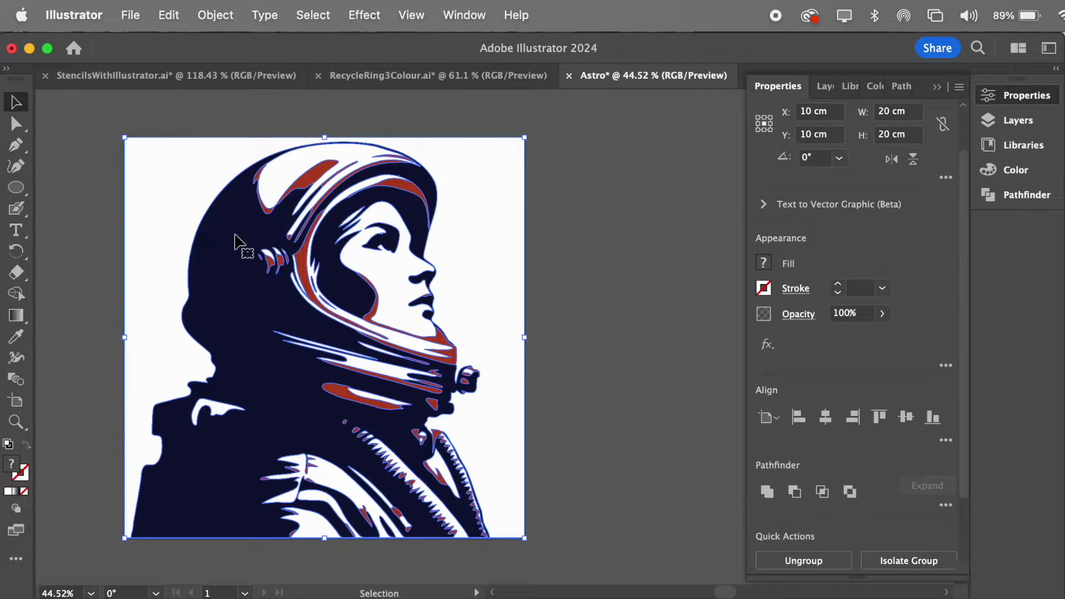
left_click(825, 87)
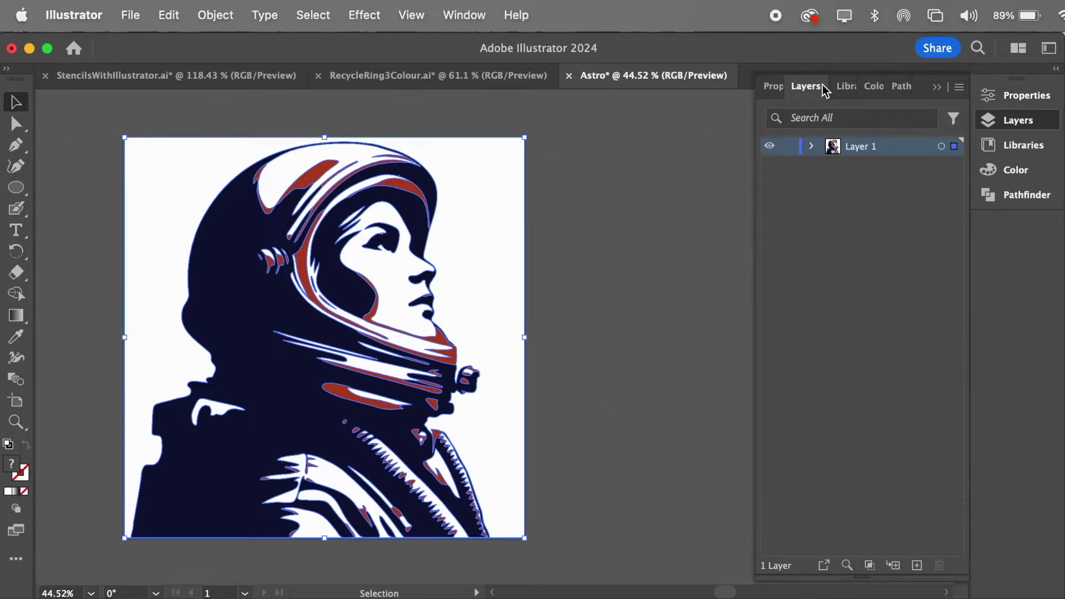
left_click(15, 124)
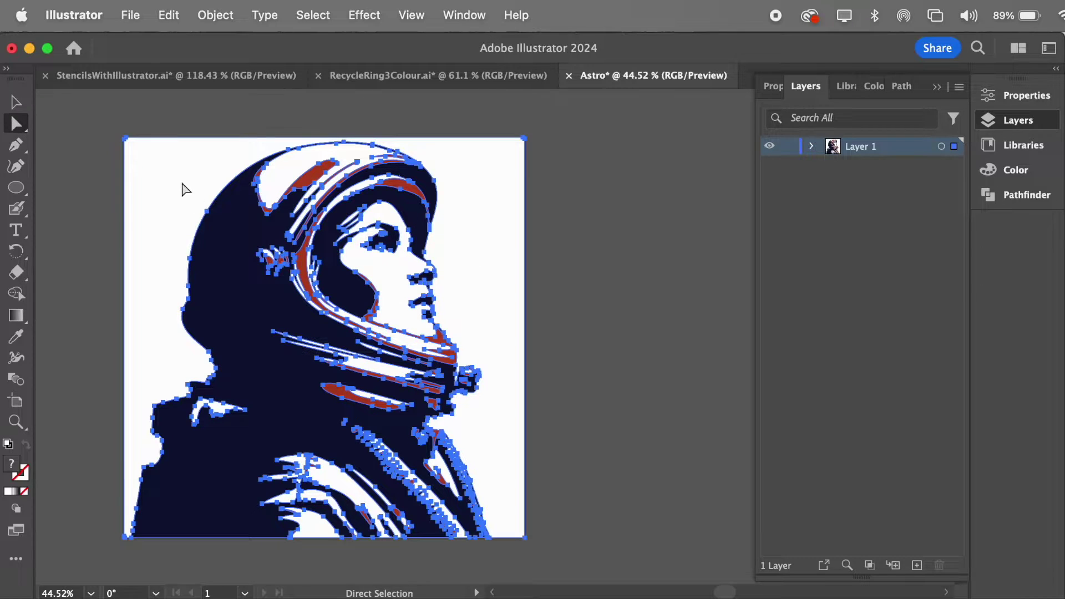
left_click(81, 235)
left_click(156, 239)
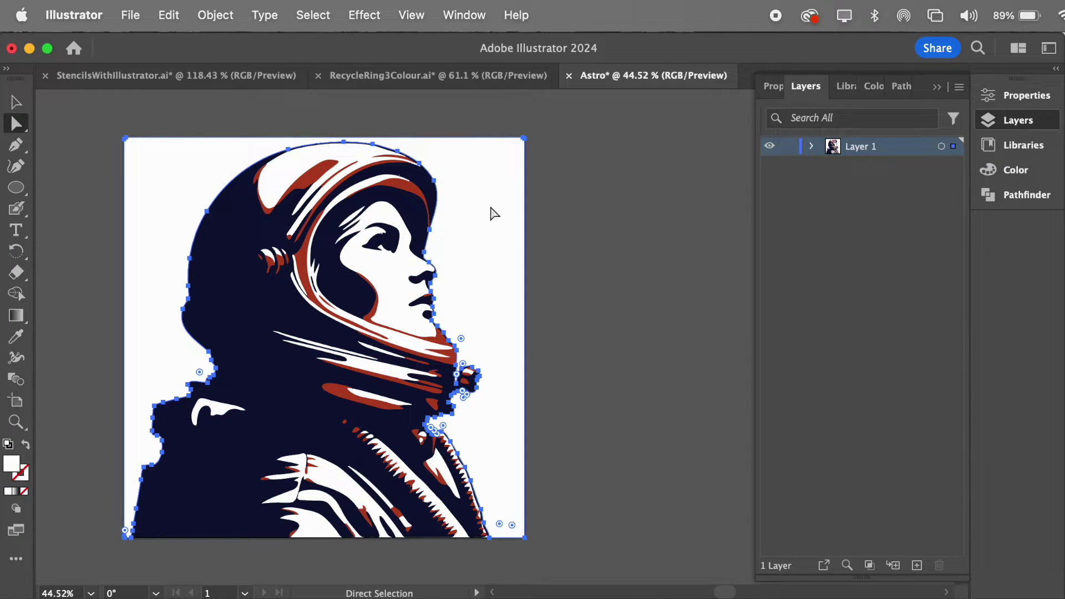
left_click(498, 248)
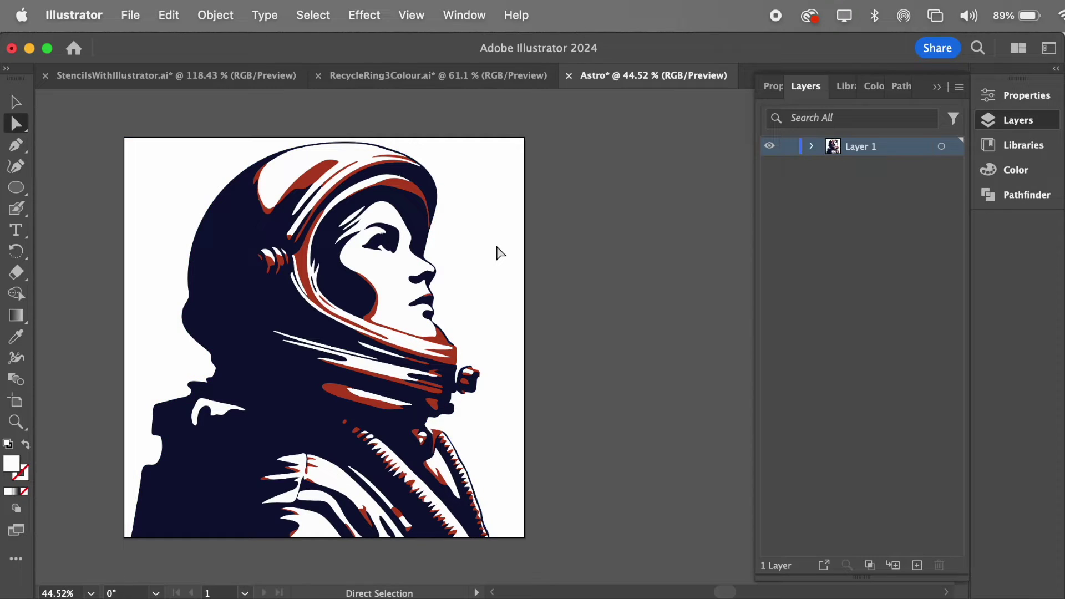
- Add two new layers named Black and Red
left_click(382, 244)
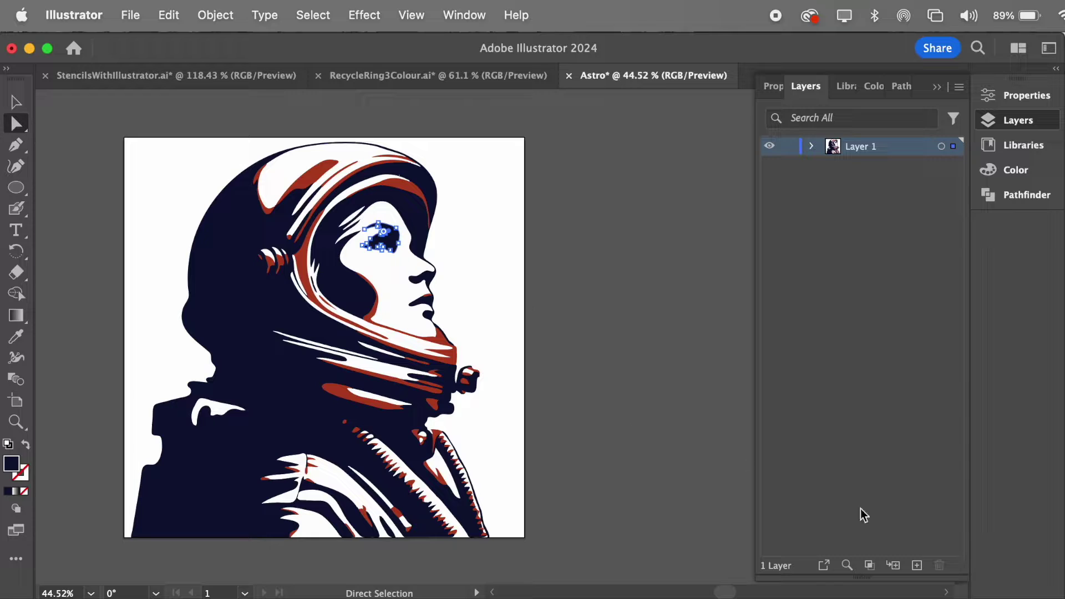
left_click(917, 566)
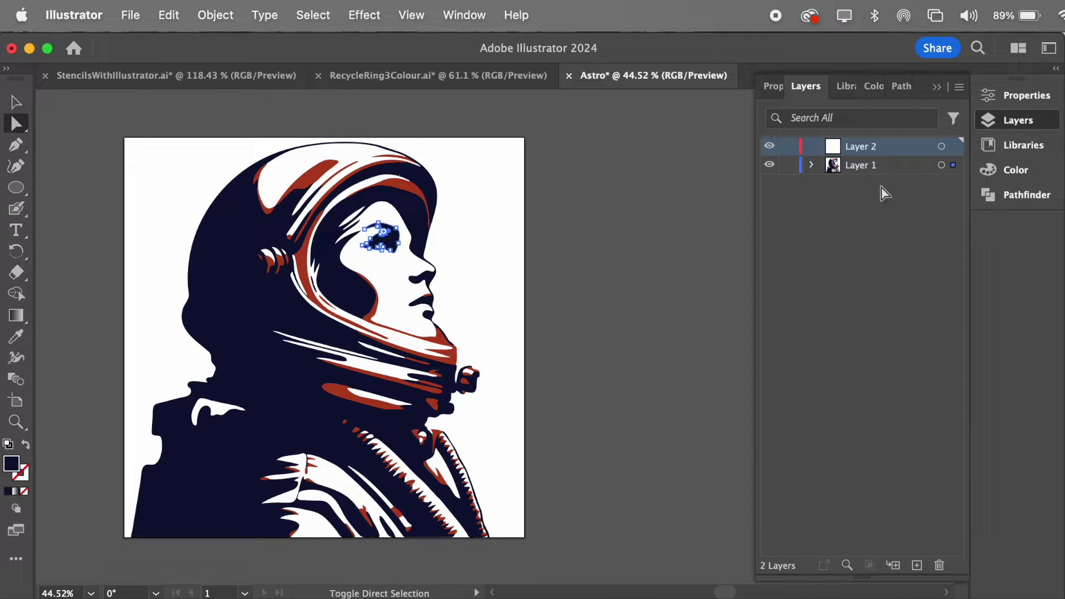
double_click(857, 146)
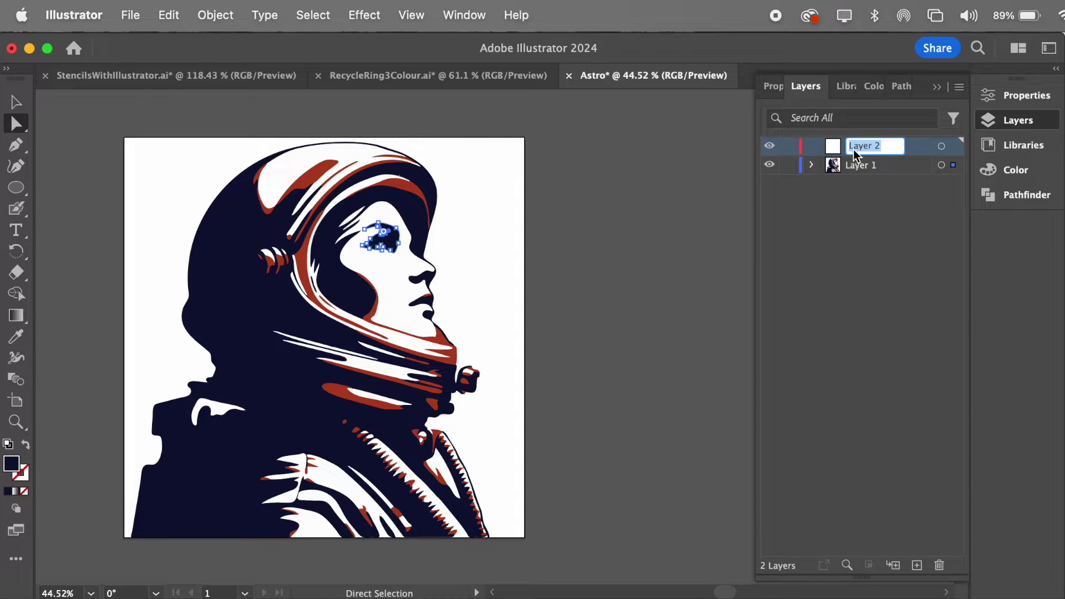
type("Black")
left_click(870, 233)
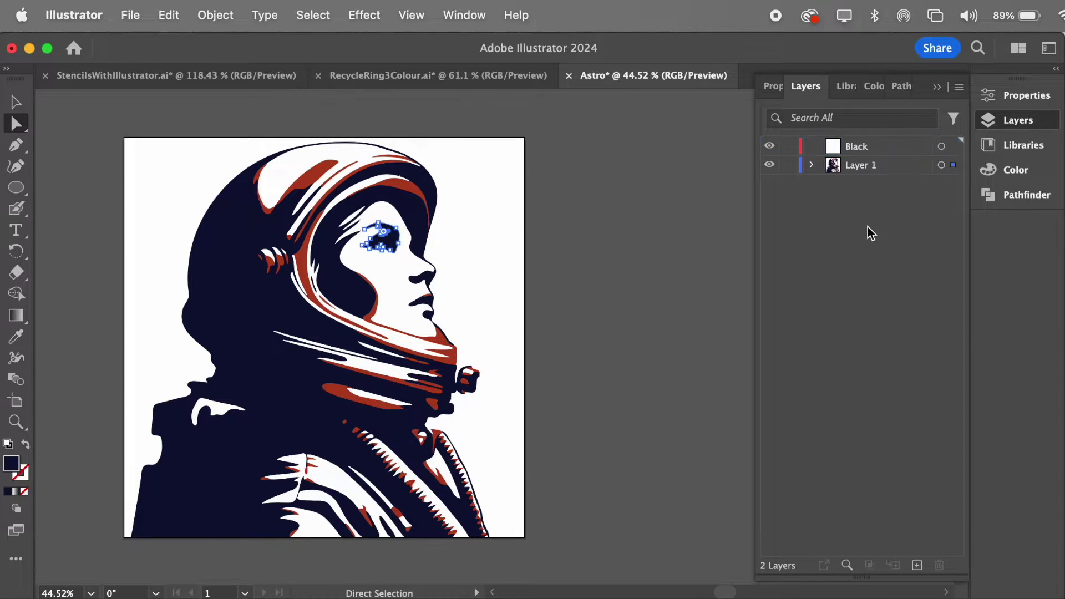
left_click(916, 565)
double_click(851, 146)
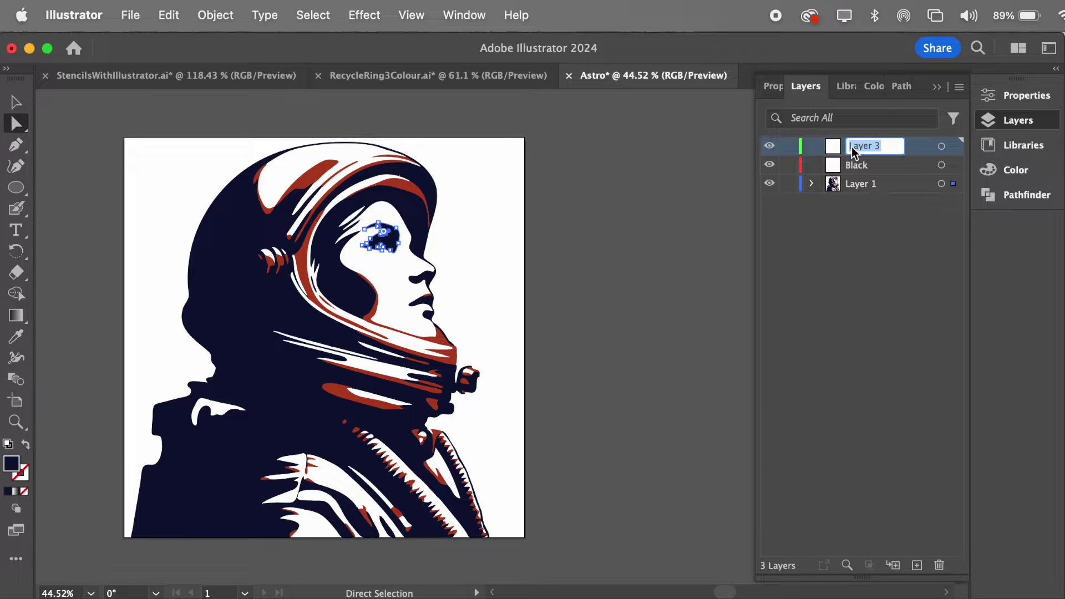
type("Red")
left_click(890, 309)
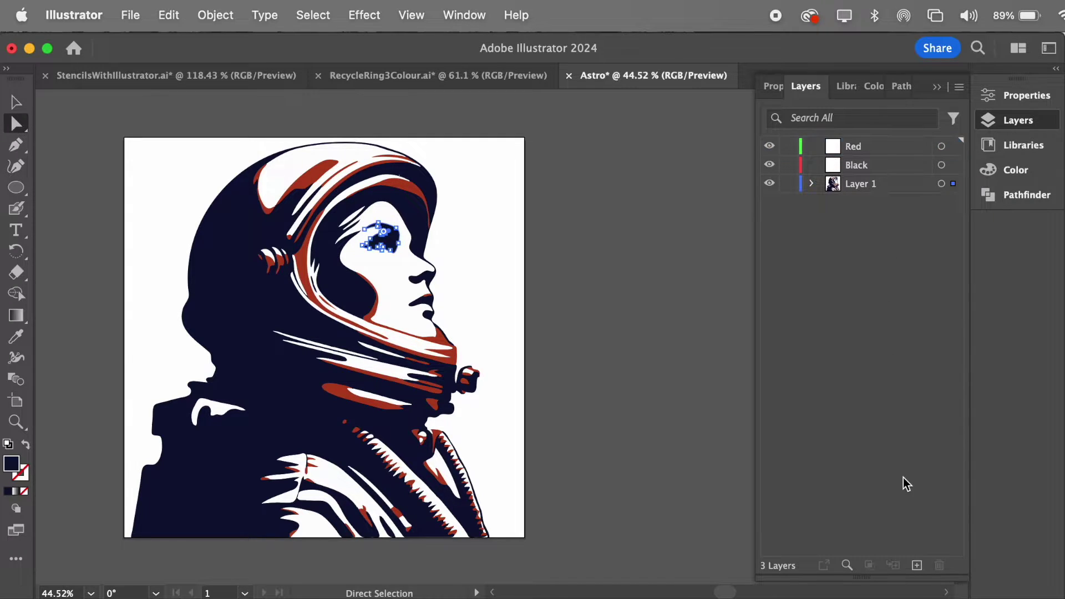
- Add a layer named White and move it below Black, above Layer 1
left_click(917, 565)
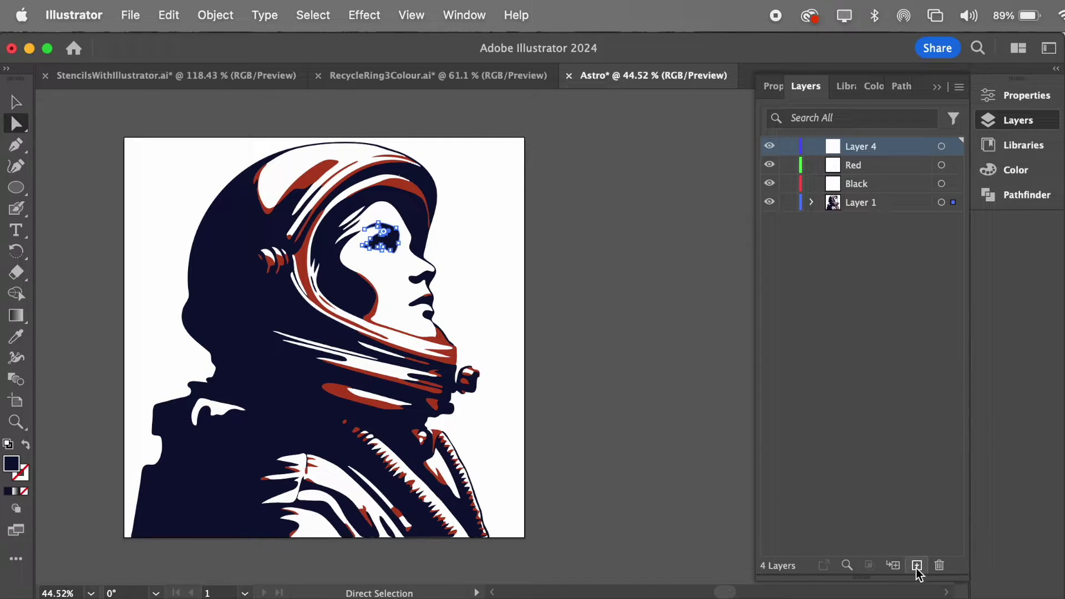
double_click(863, 147)
type("Wh")
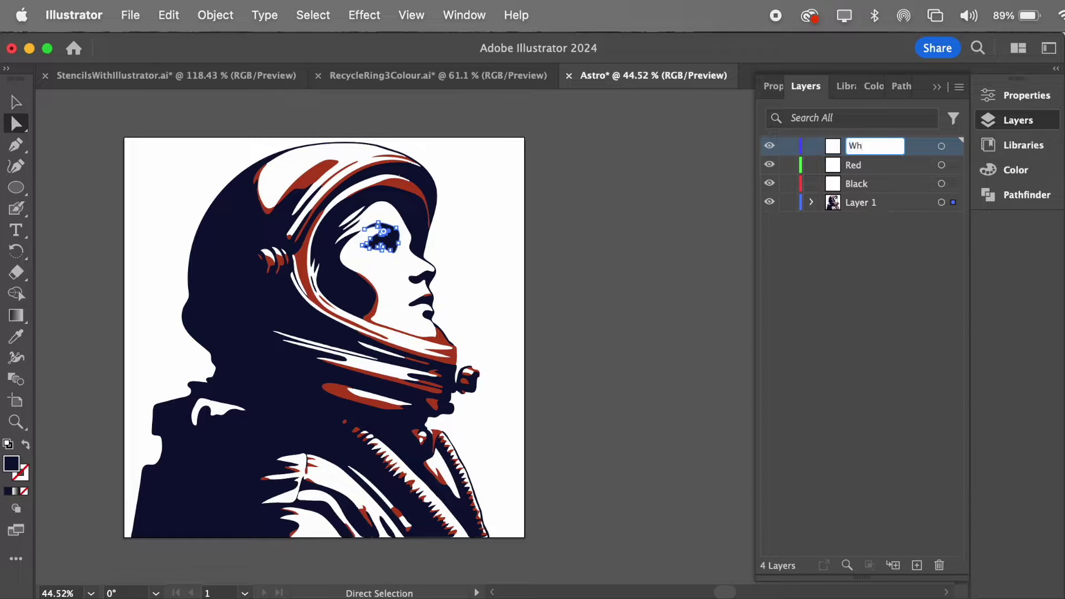
type("ite")
key("Return")
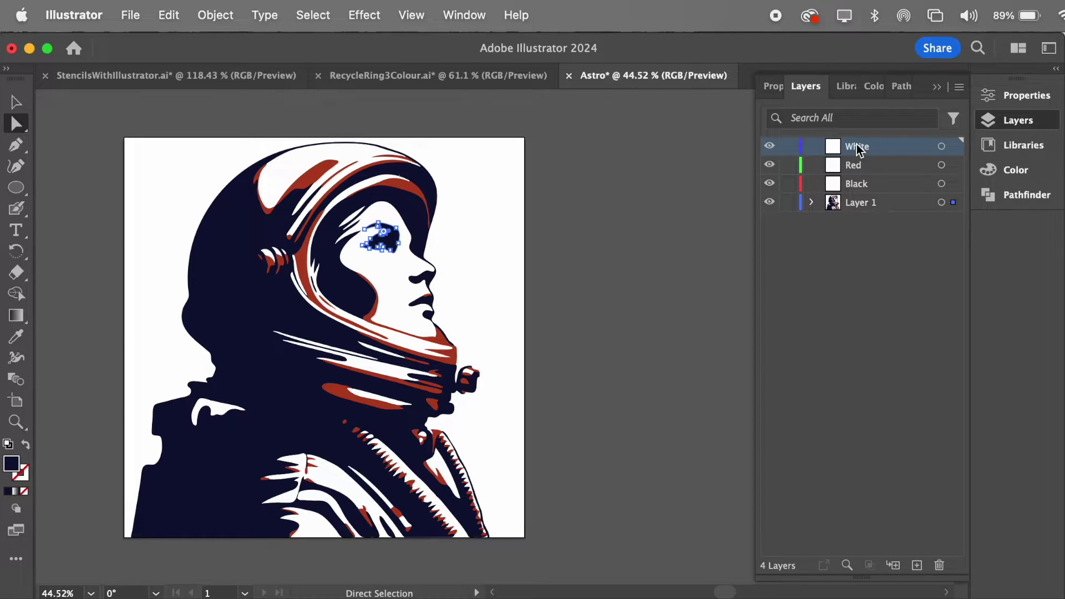
left_click_drag(857, 150, 855, 196)
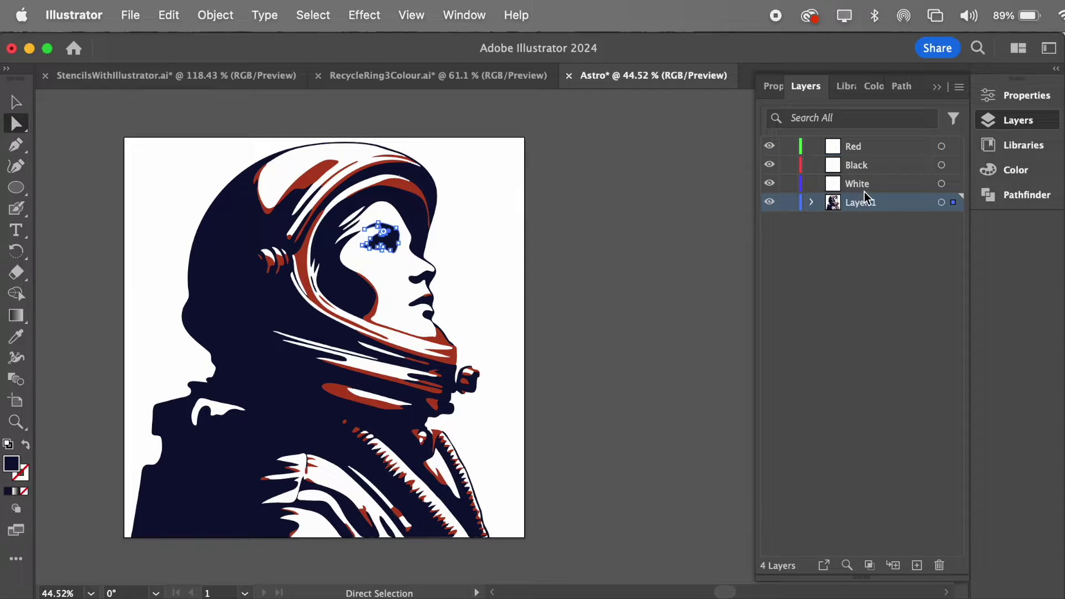
- Rename Layer 1, which holds the artwork, to Astro
left_click(847, 268)
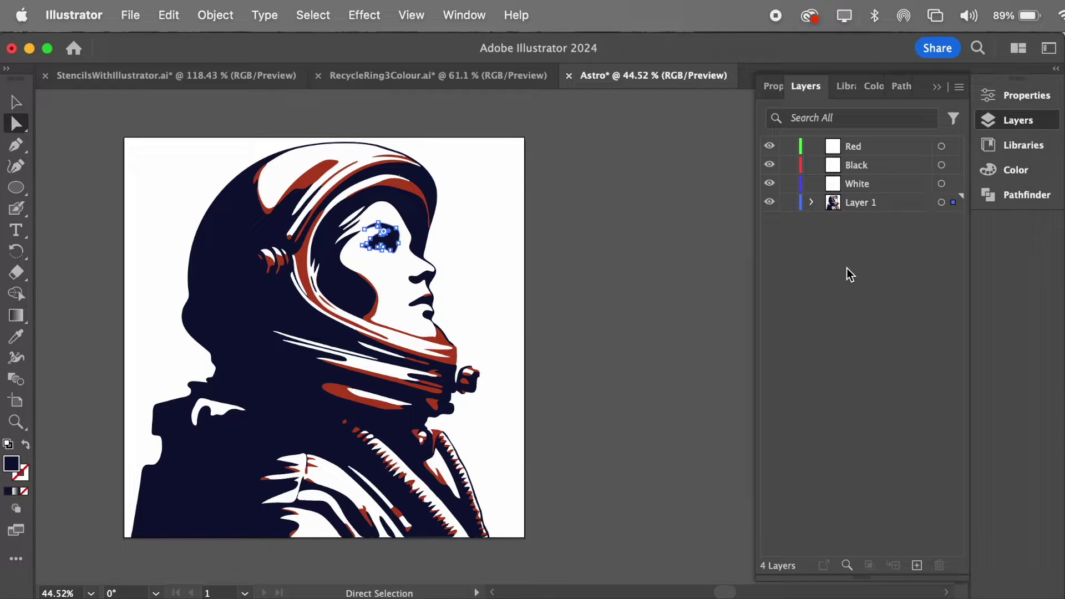
left_click(860, 207)
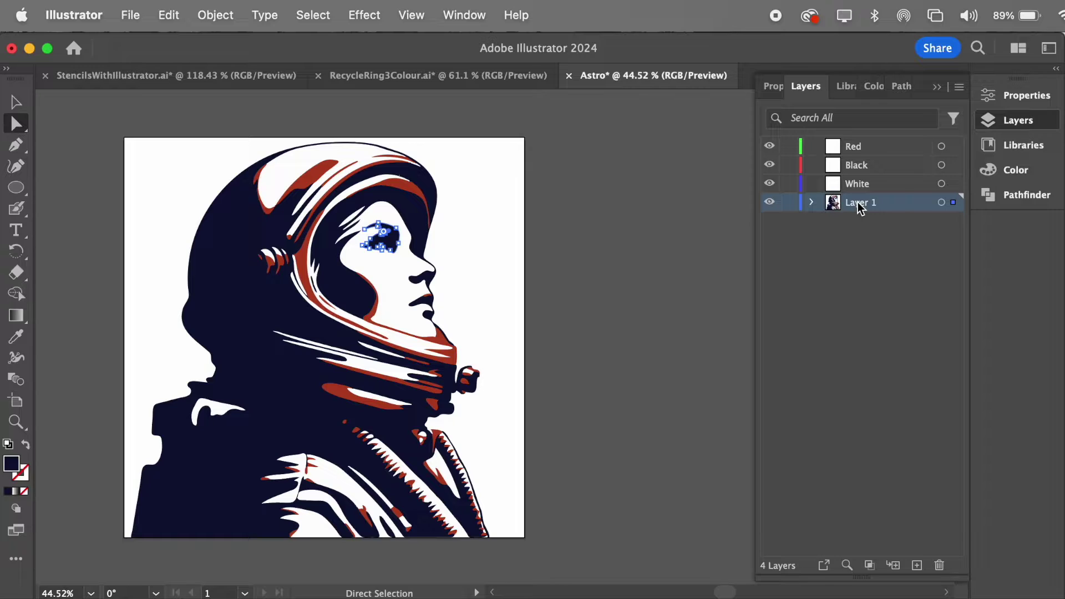
double_click(859, 207)
type("Astro")
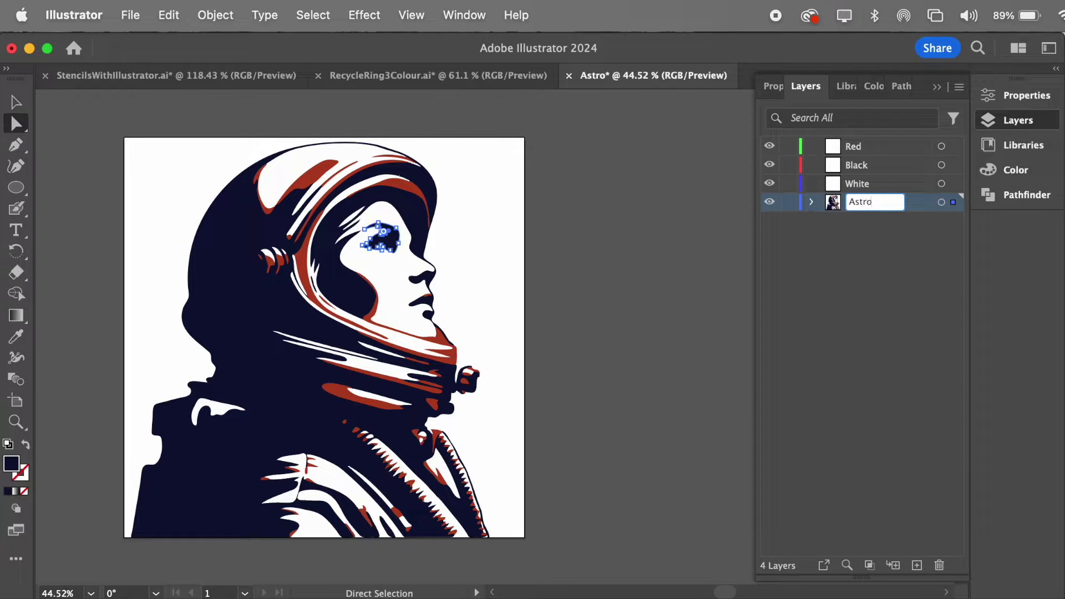
left_click(873, 303)
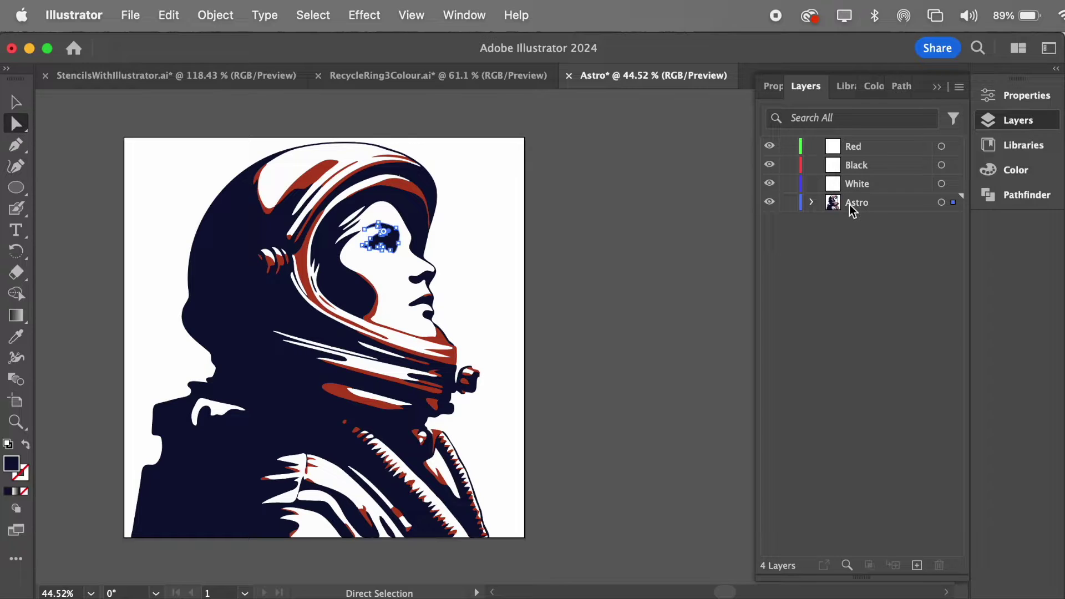
- Duplicate the Astro layer, hide and lock the Astro copy, and move it below Astro
left_click(461, 261)
left_click_drag(853, 199, 918, 565)
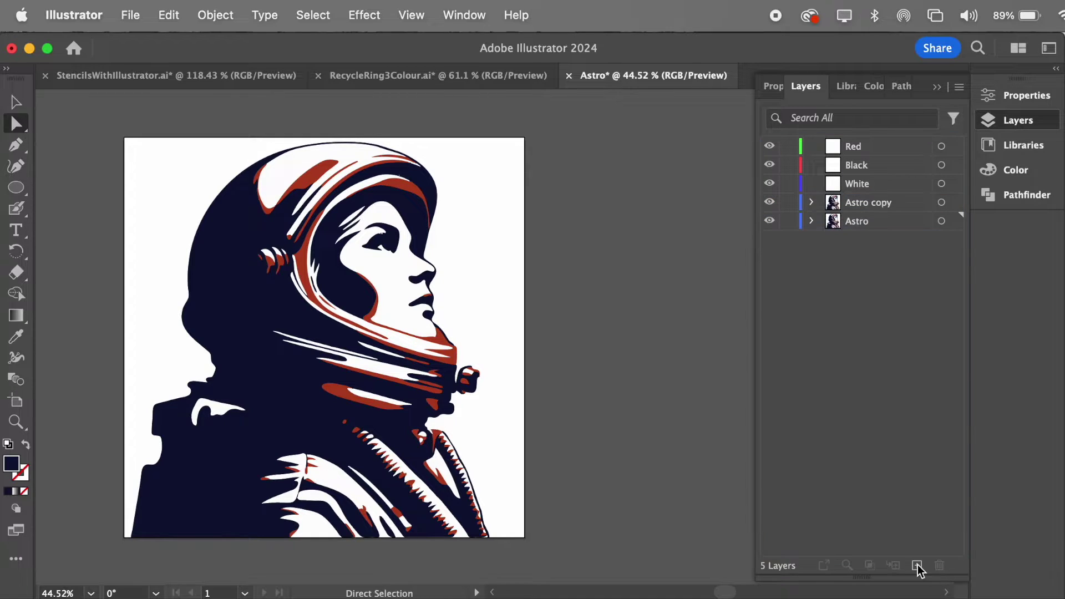
left_click(770, 203)
left_click(787, 202)
left_click_drag(854, 206, 847, 244)
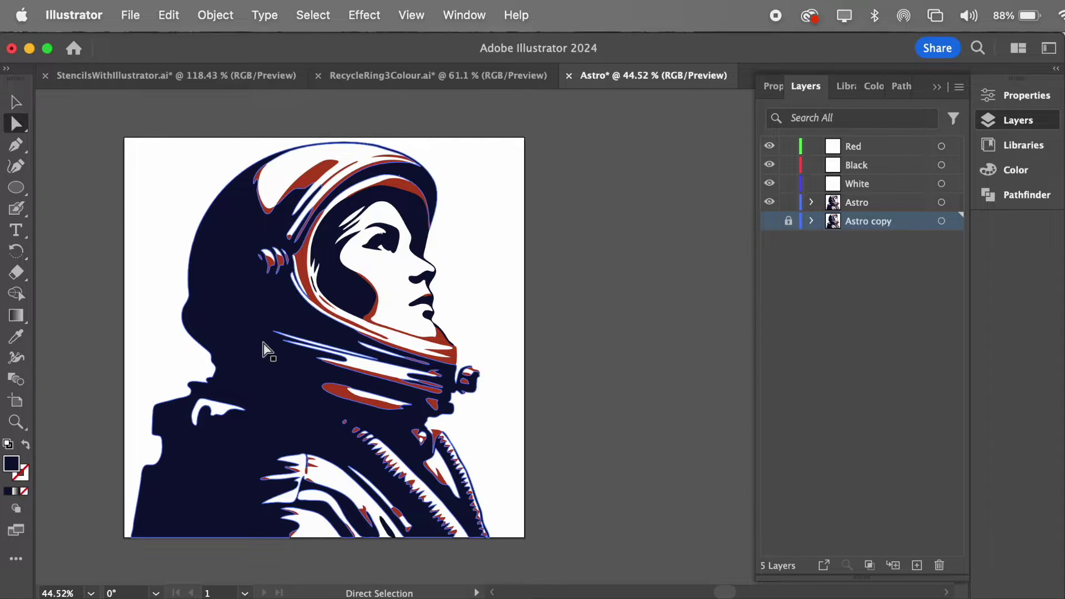
- Select all paths sharing the navy fill and expand the Astro group's path list
left_click(248, 319)
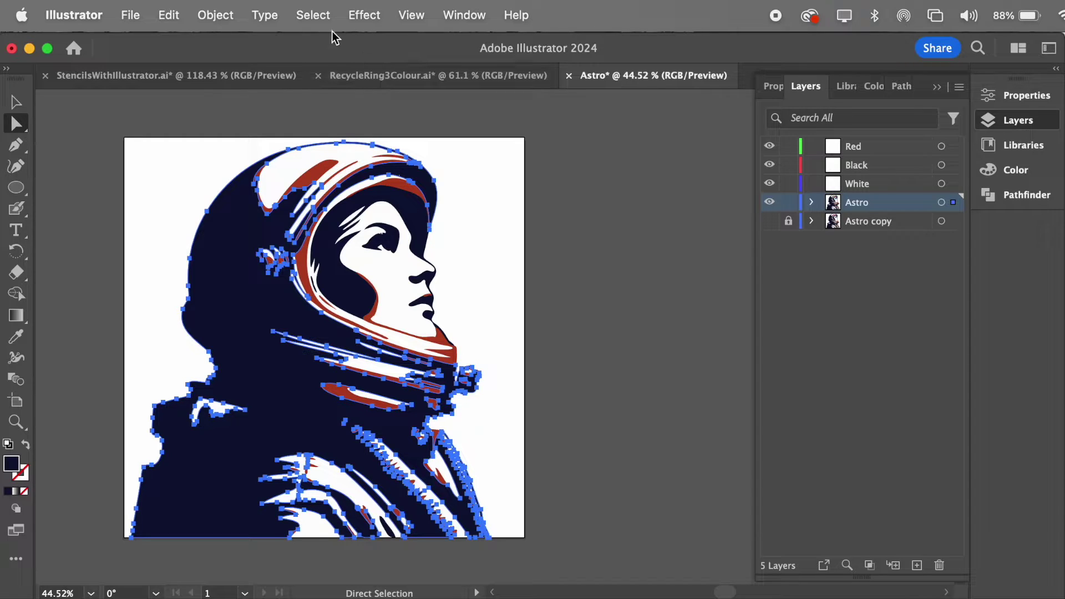
left_click(314, 16)
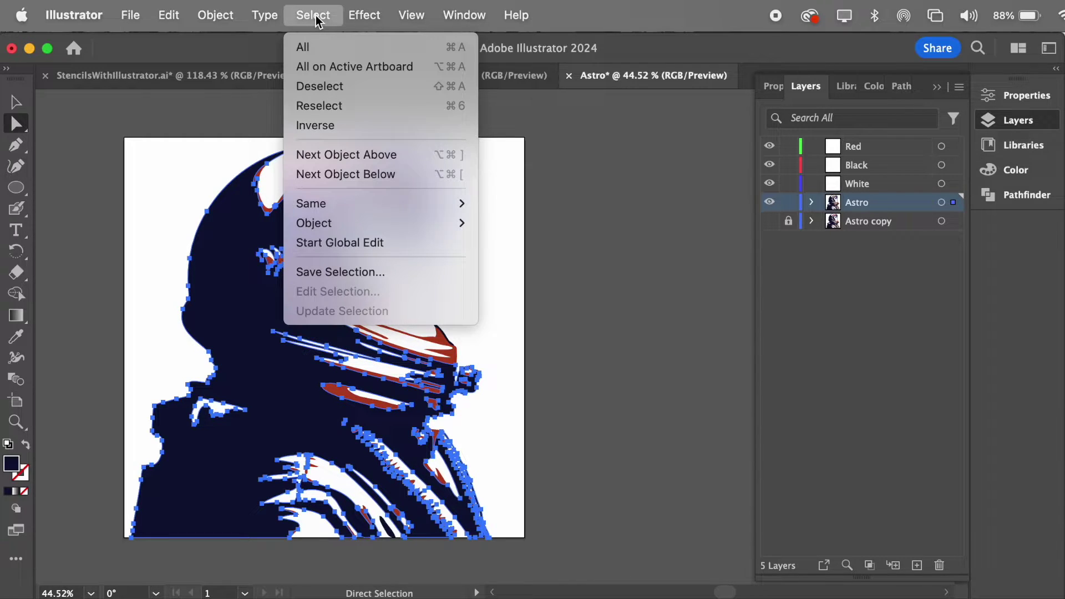
mouse_move(346, 206)
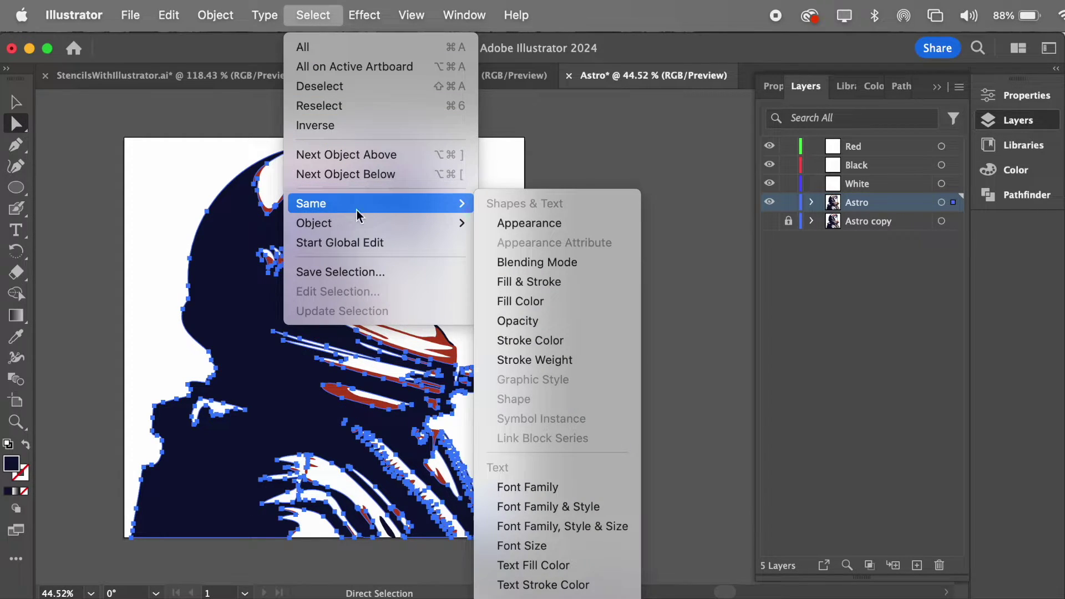
left_click(536, 302)
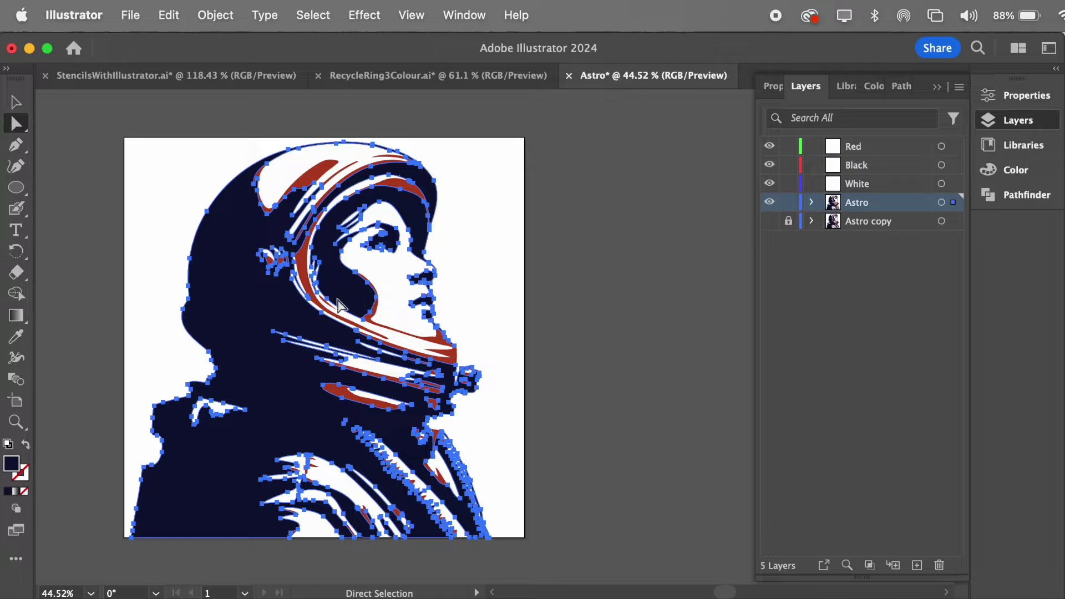
left_click(811, 202)
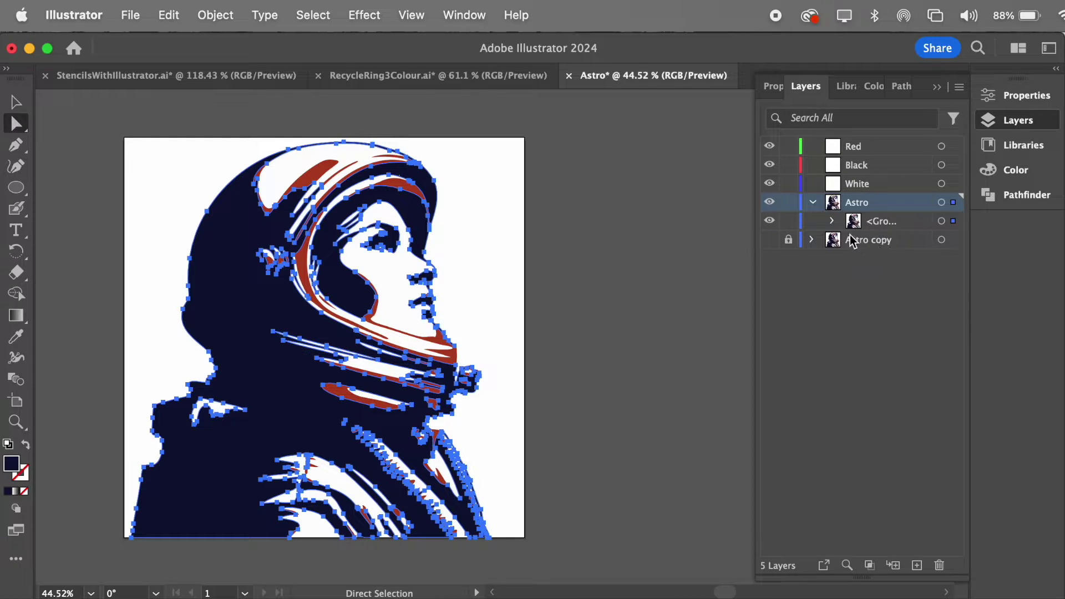
left_click(831, 221)
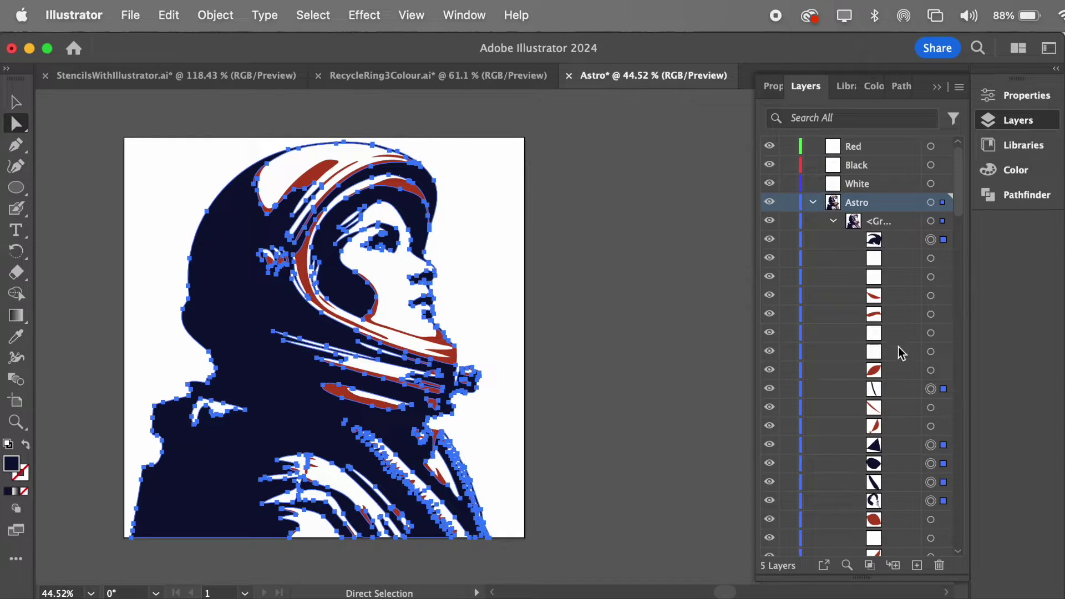
scroll(897, 460, "down", 20)
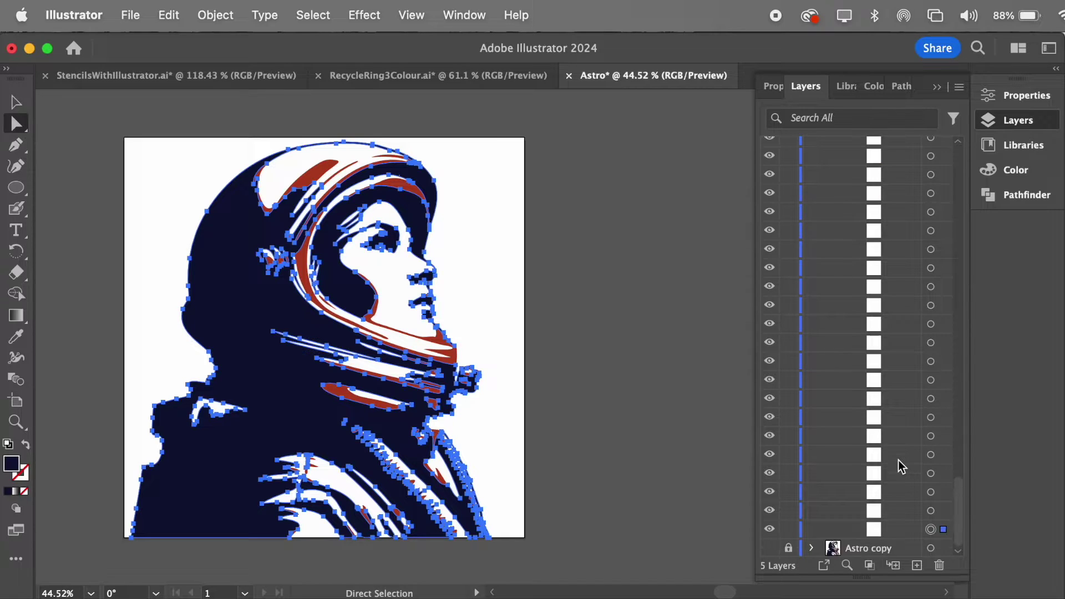
scroll(897, 460, "up", 20)
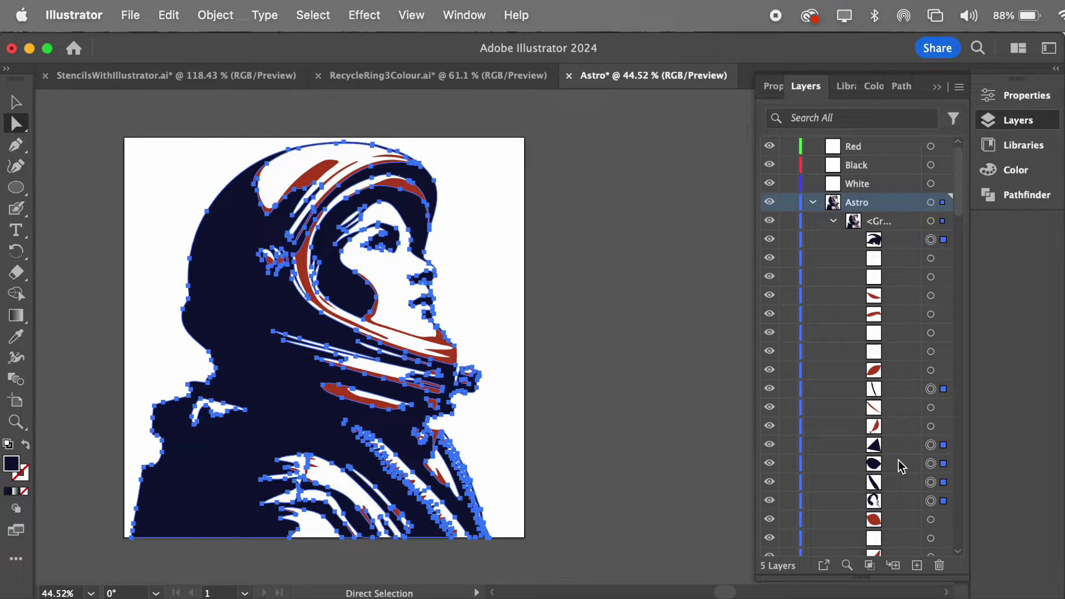
- Select the seven navy path rows in the Layers panel and drag them into the Black layer
left_click(897, 243)
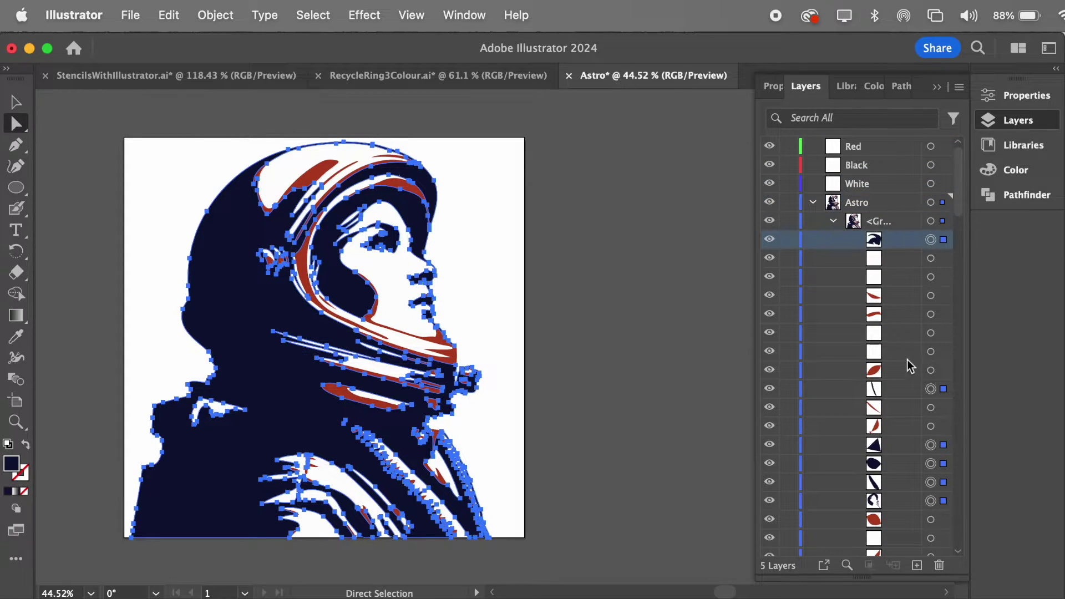
left_click(909, 389, "super")
left_click(905, 444, "super")
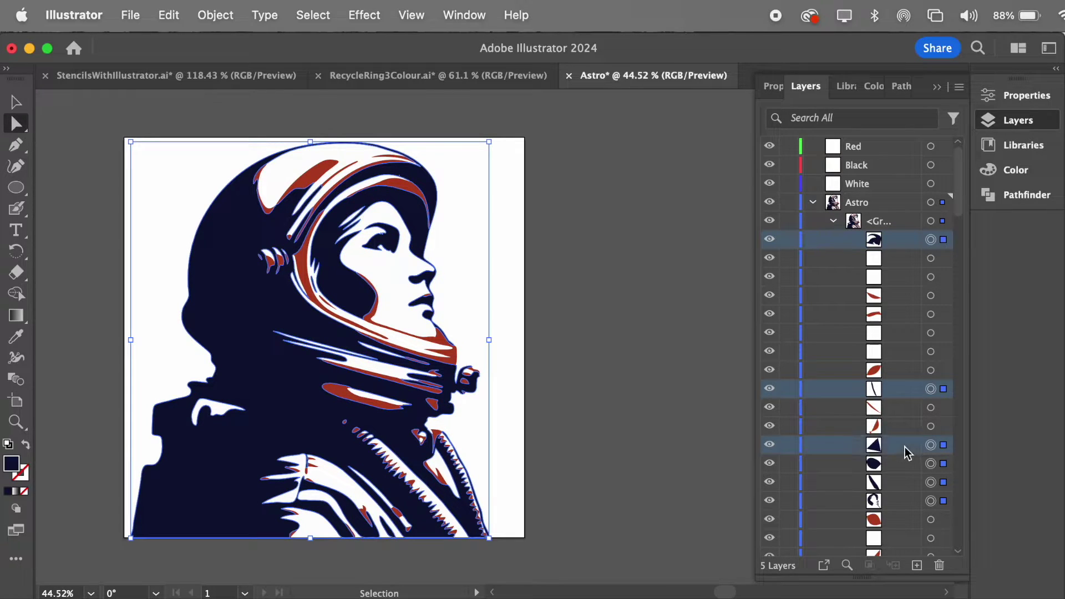
left_click(899, 465, "super")
left_click(898, 482, "super")
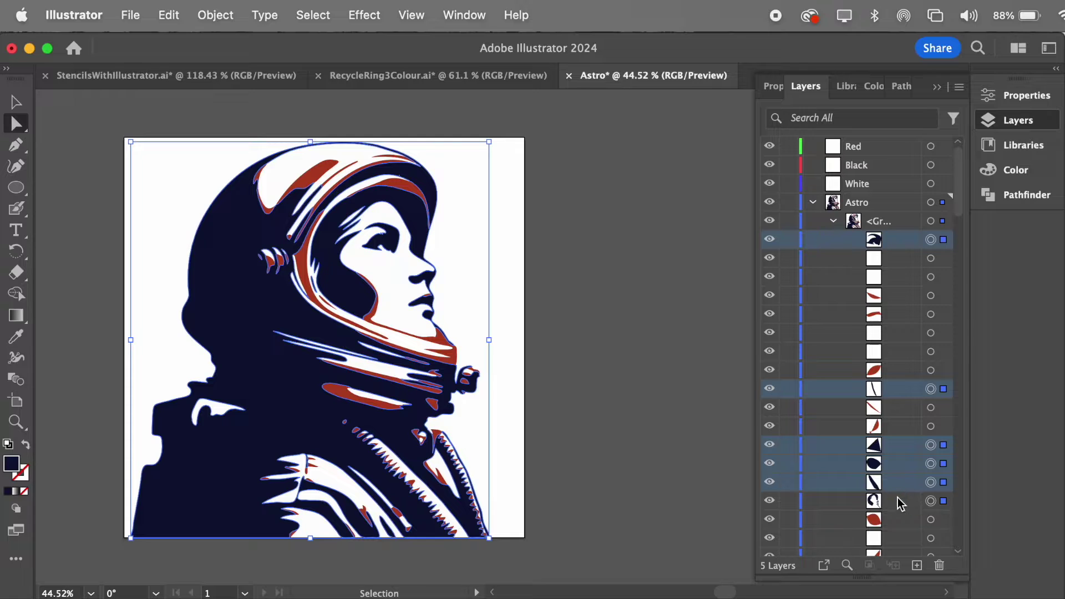
left_click(898, 500, "super")
scroll(914, 494, "down", 10)
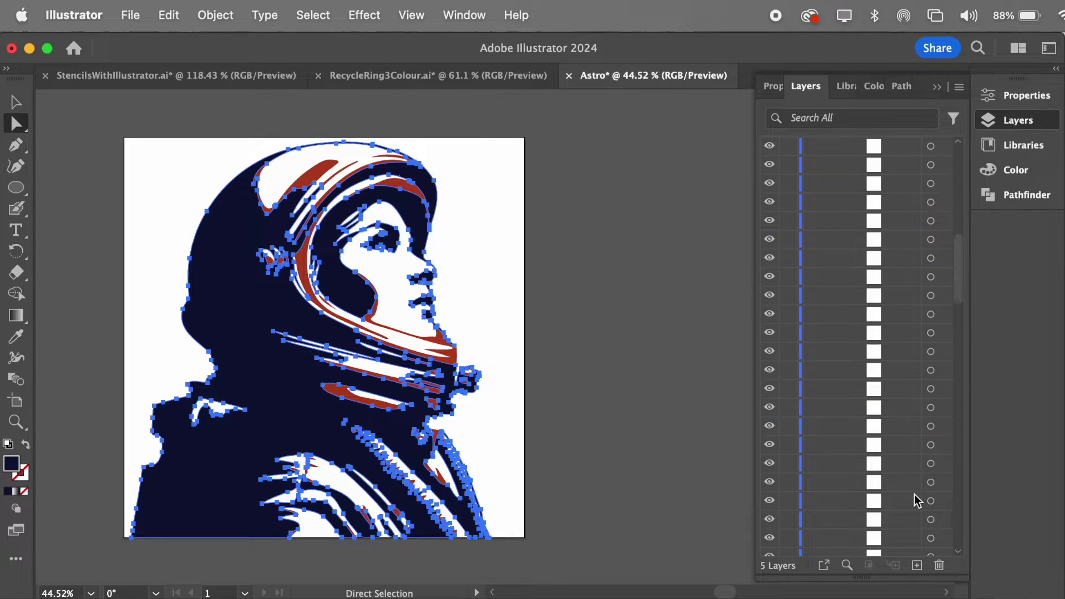
scroll(915, 495, "down", 5)
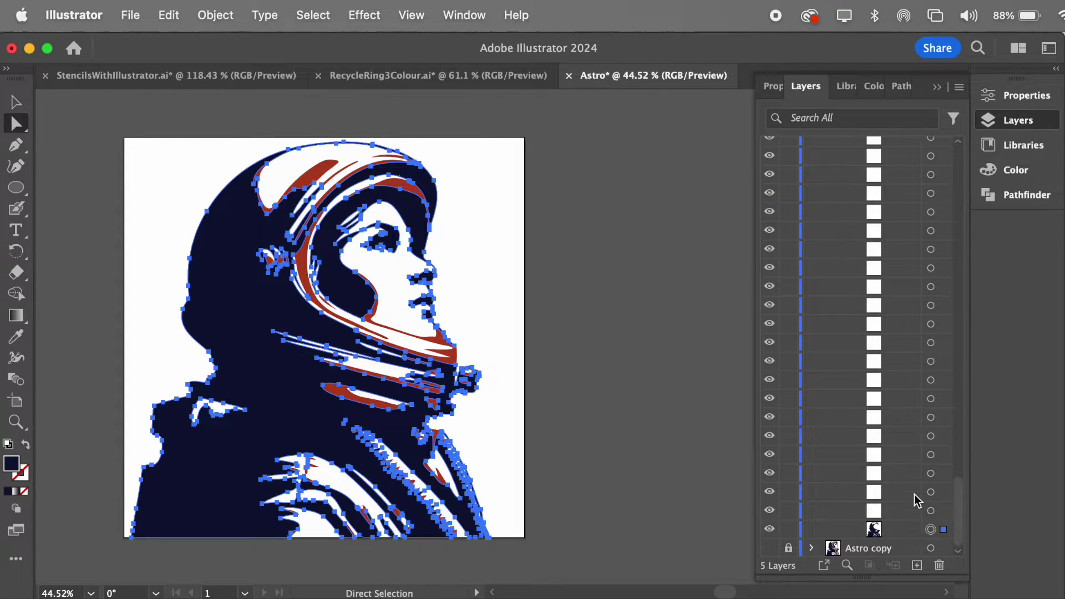
left_click(900, 530)
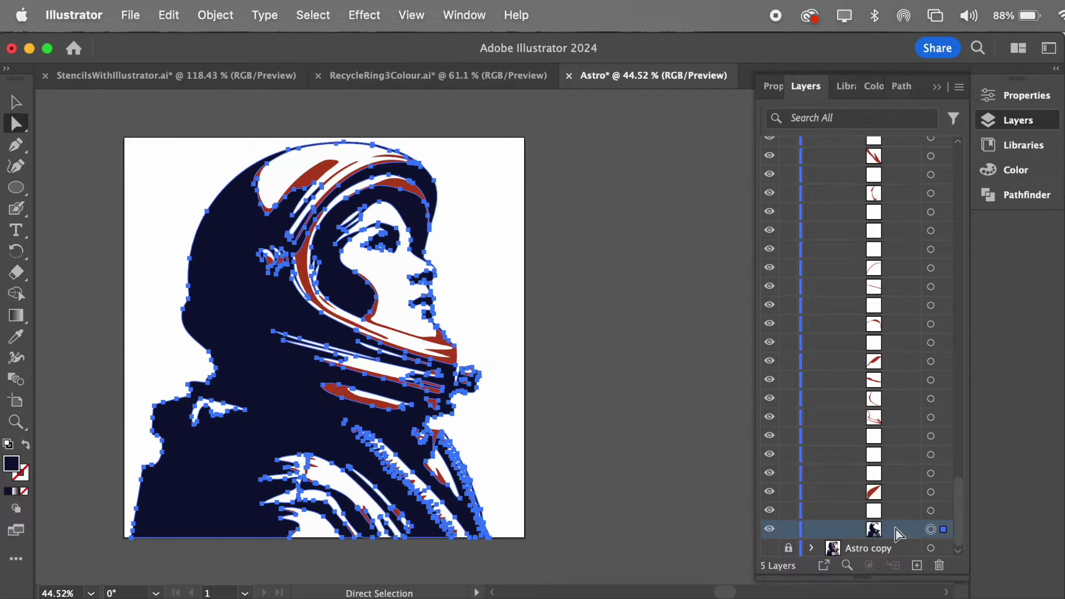
scroll(896, 527, "up", 1)
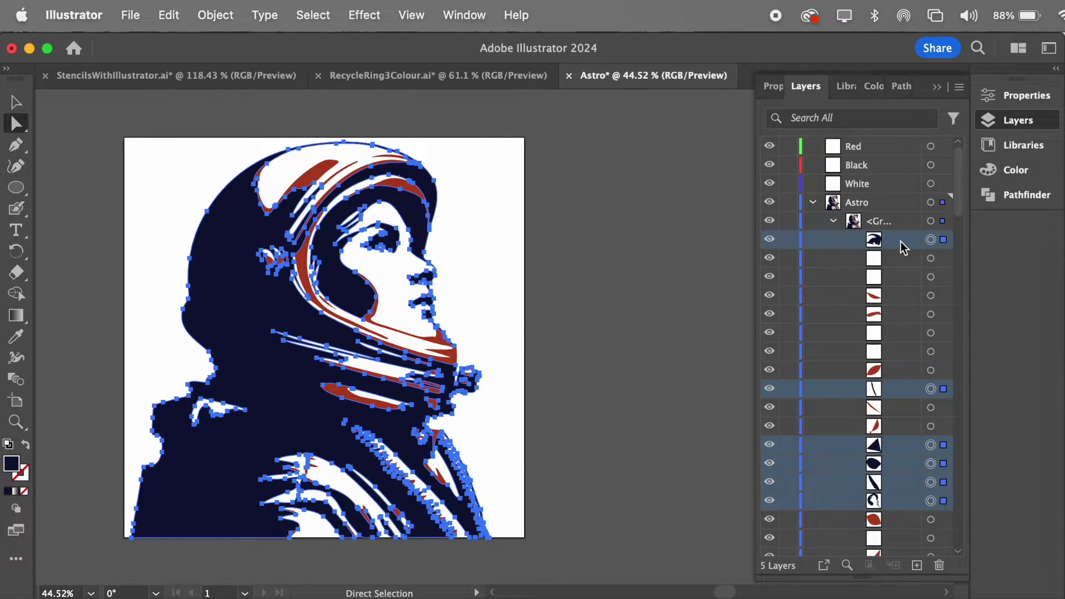
left_click_drag(904, 247, 879, 168)
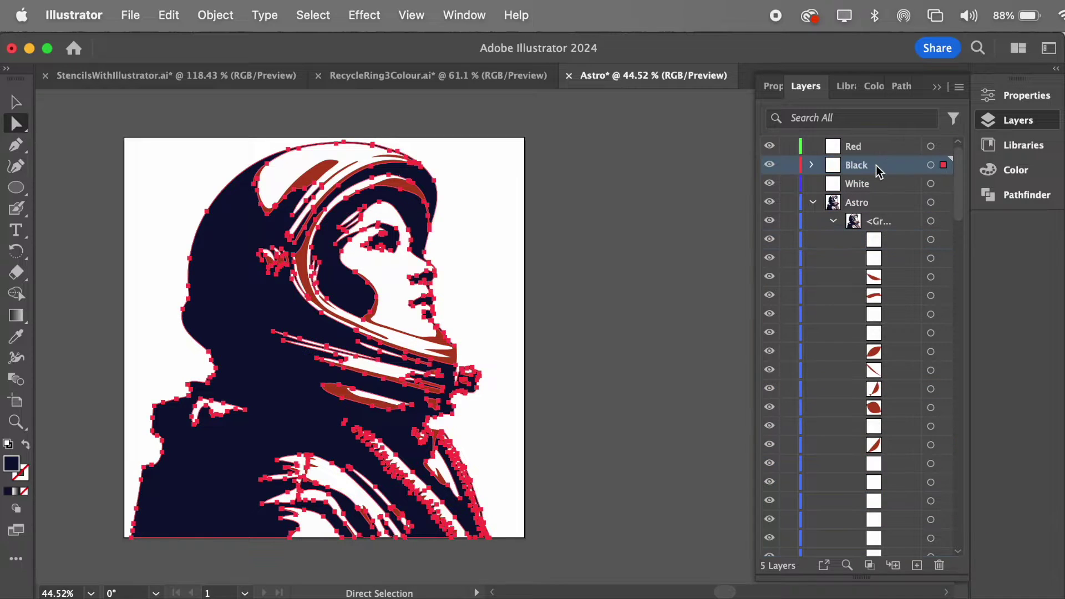
- Toggle the Black layer's visibility to confirm the navy paths moved
left_click(498, 239)
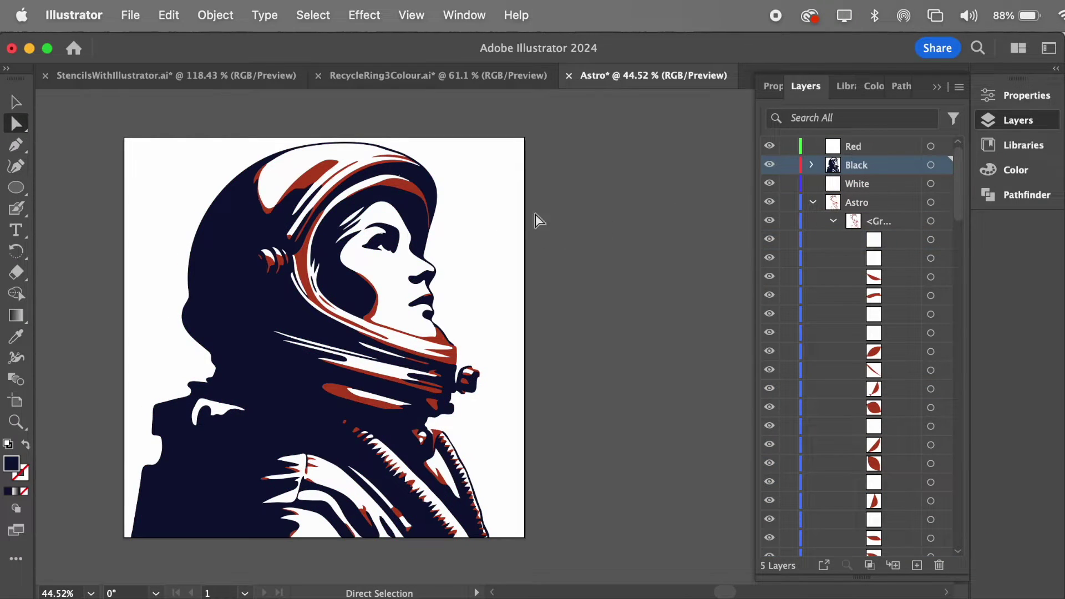
left_click(770, 165)
left_click(769, 164)
left_click(769, 165)
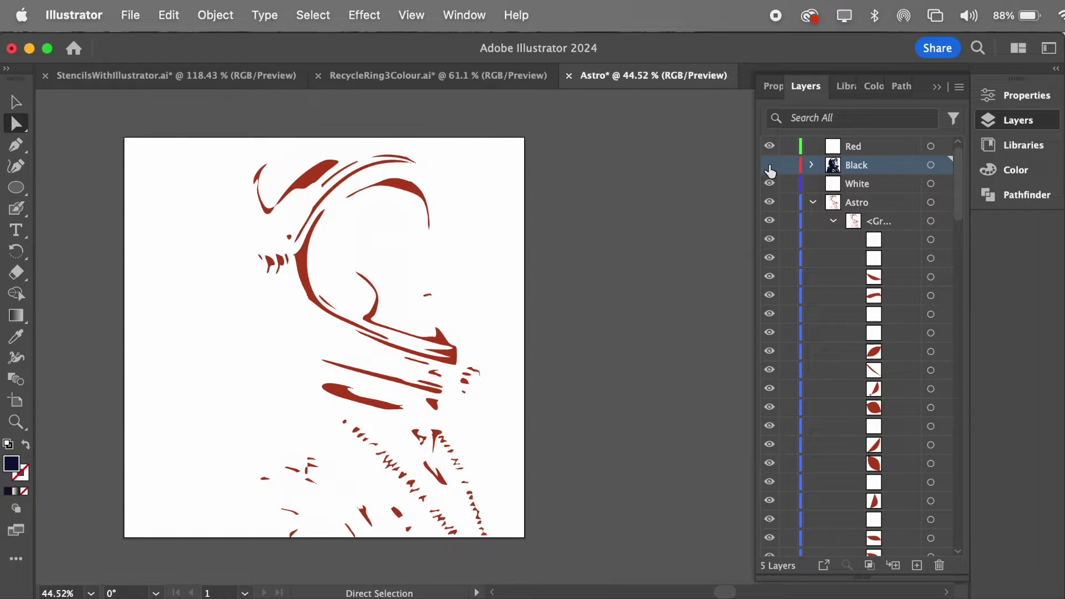
left_click(770, 165)
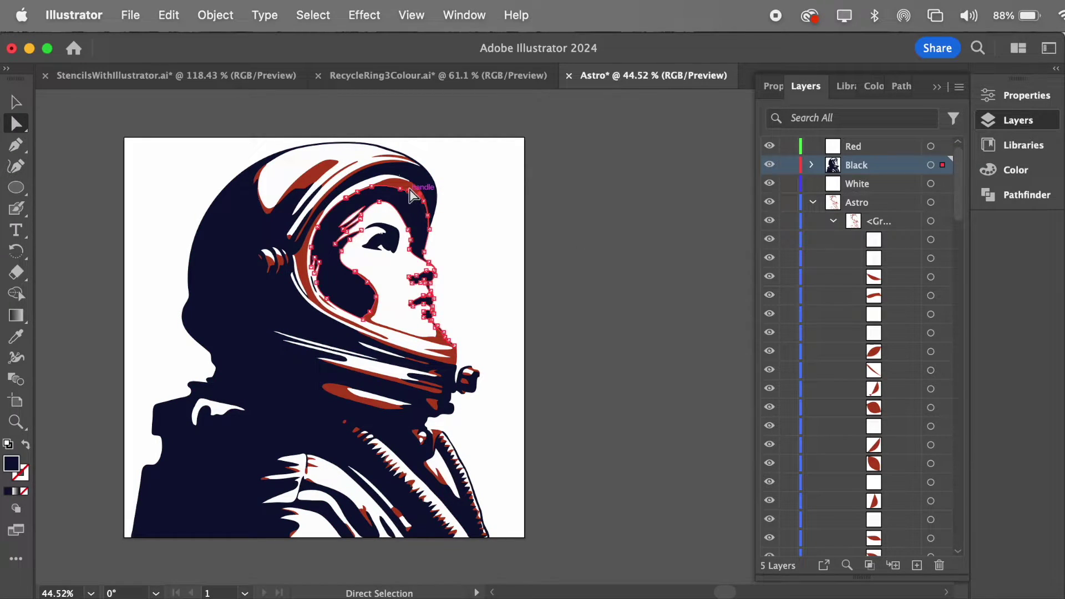
- Inspect the face outline, then select every path sharing the red helmet-rim fill
left_click(411, 192)
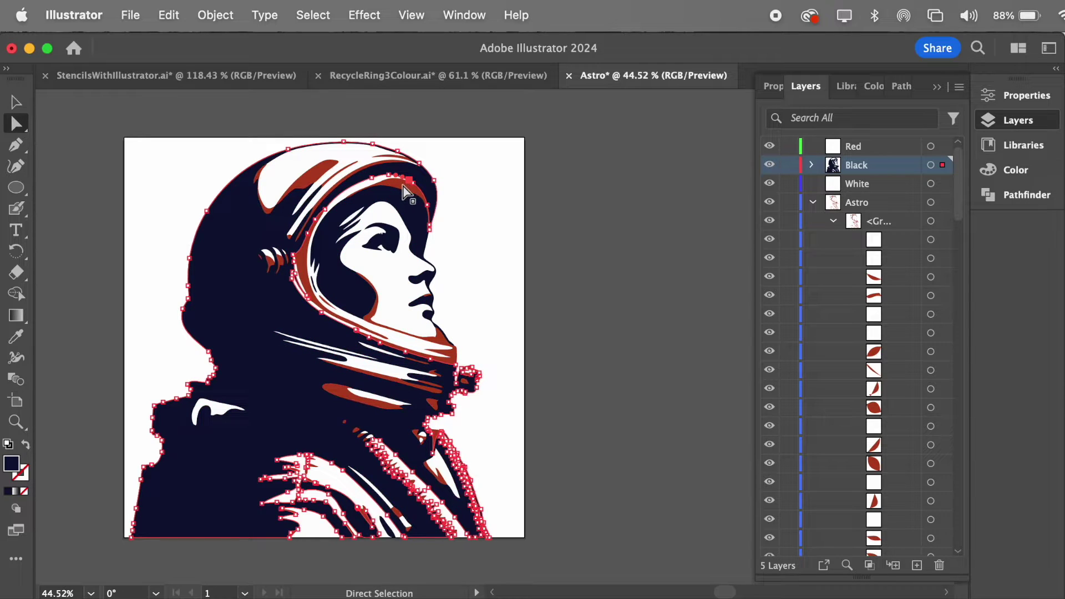
scroll(505, 266, "up", 3)
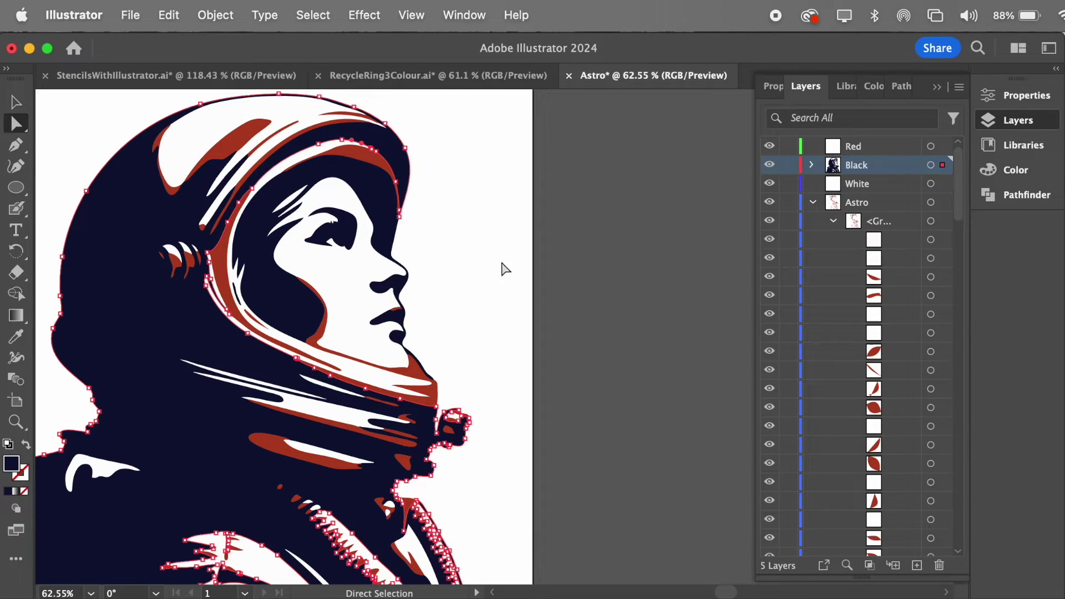
left_click(419, 374)
left_click(419, 374)
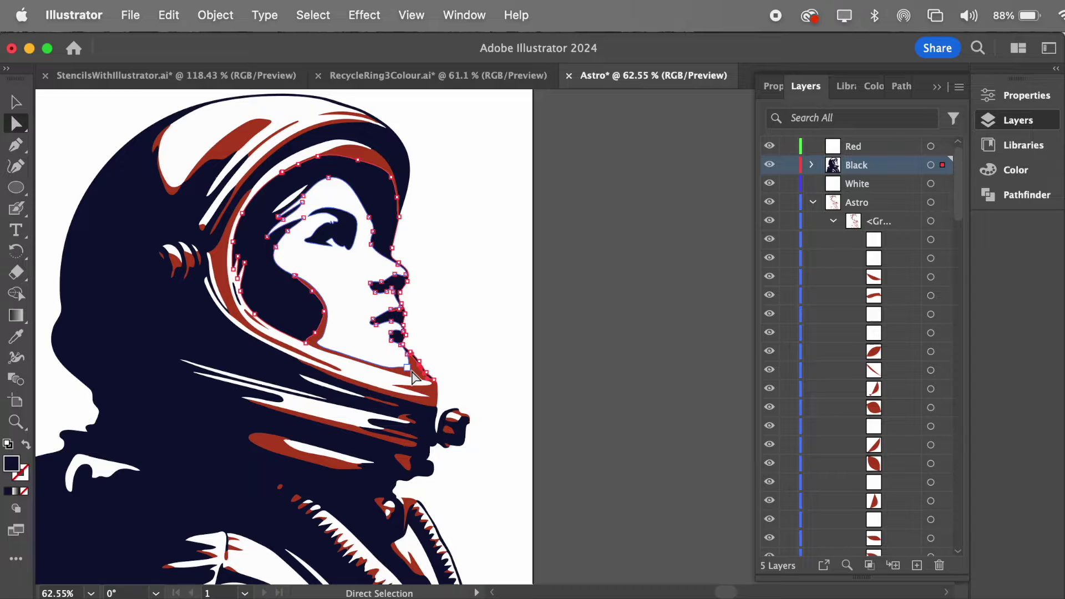
left_click(420, 377)
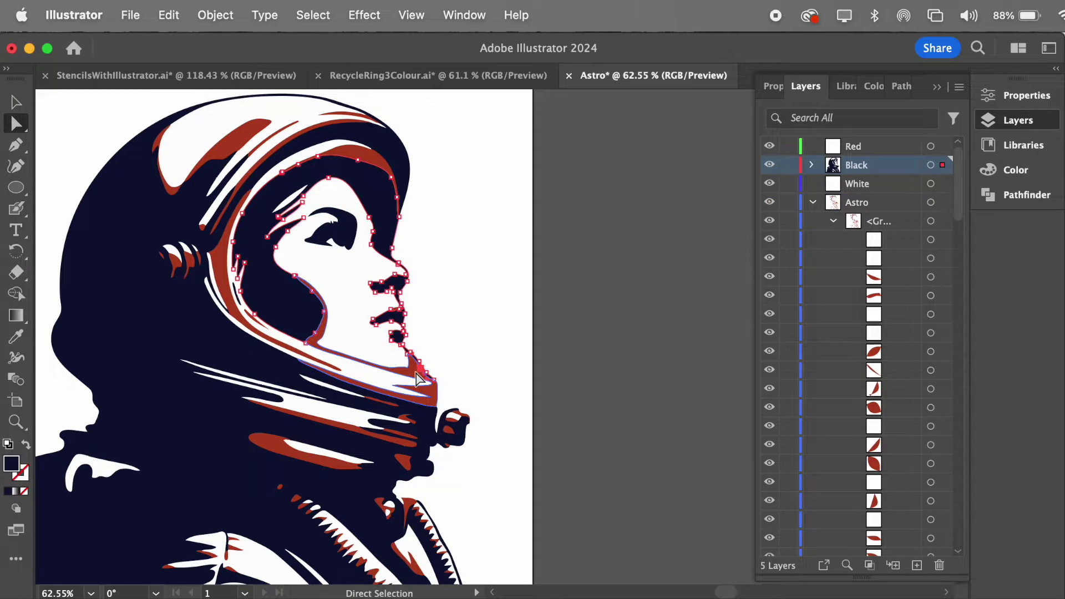
left_click(225, 264)
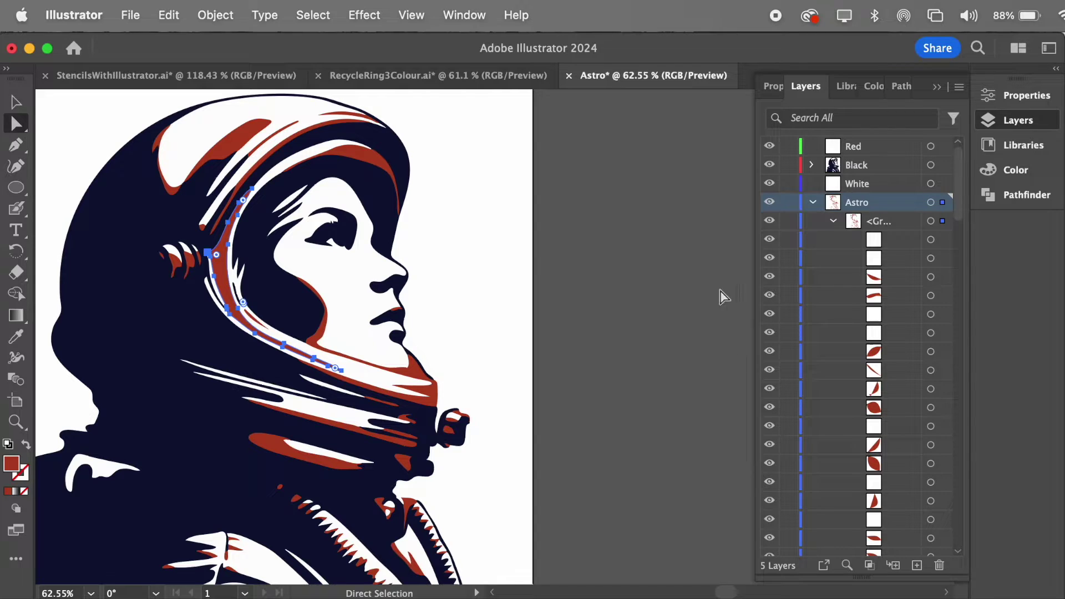
left_click(310, 15)
mouse_move(327, 206)
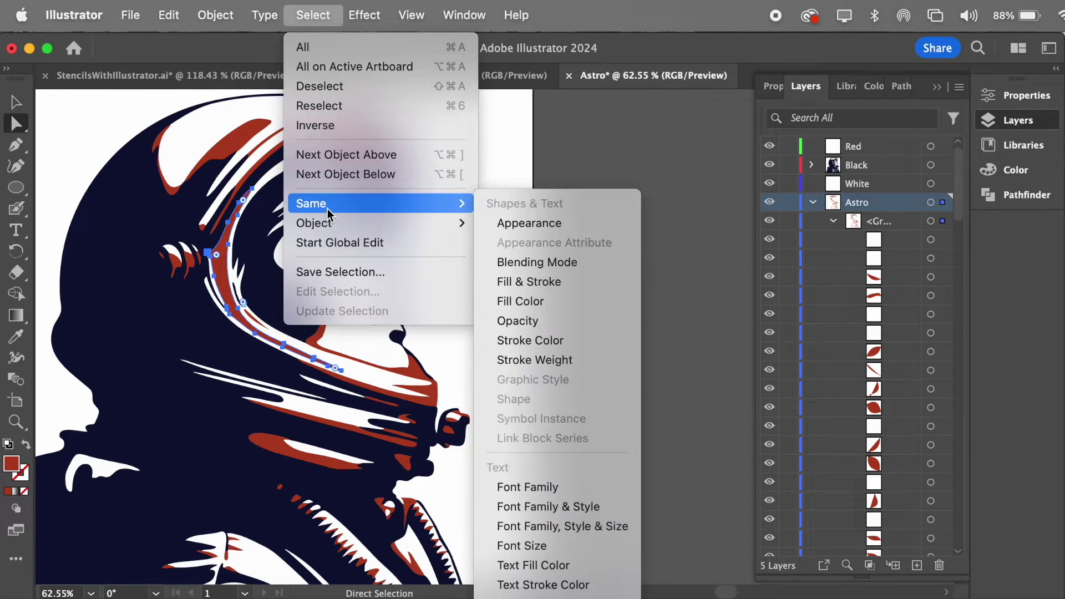
left_click(537, 303)
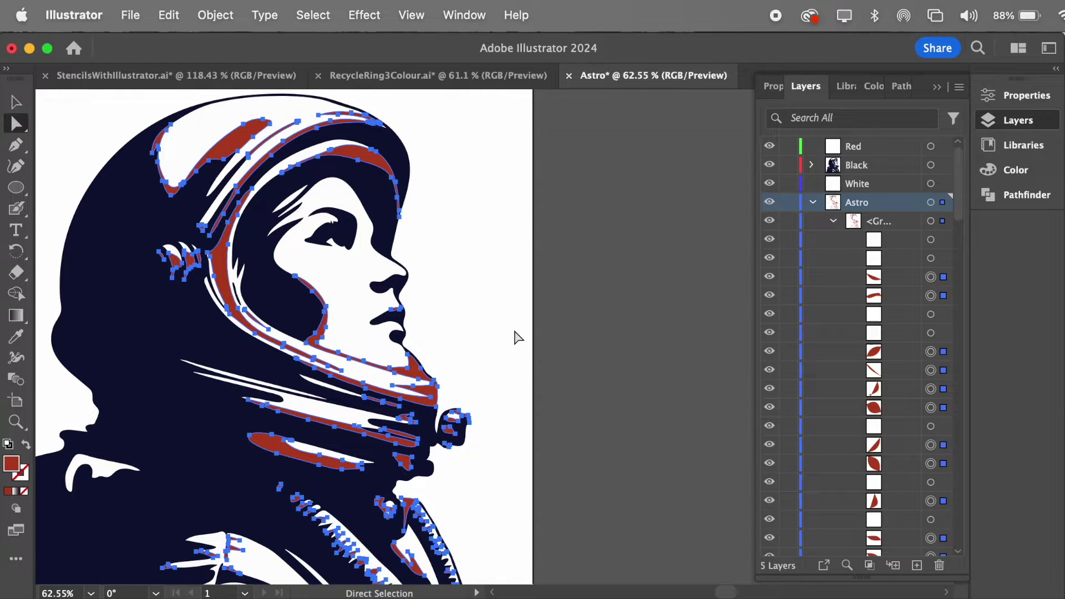
- Move the red paths into the Red layer, collapse Astro, and make Astro copy visible
key("v")
key("Delete")
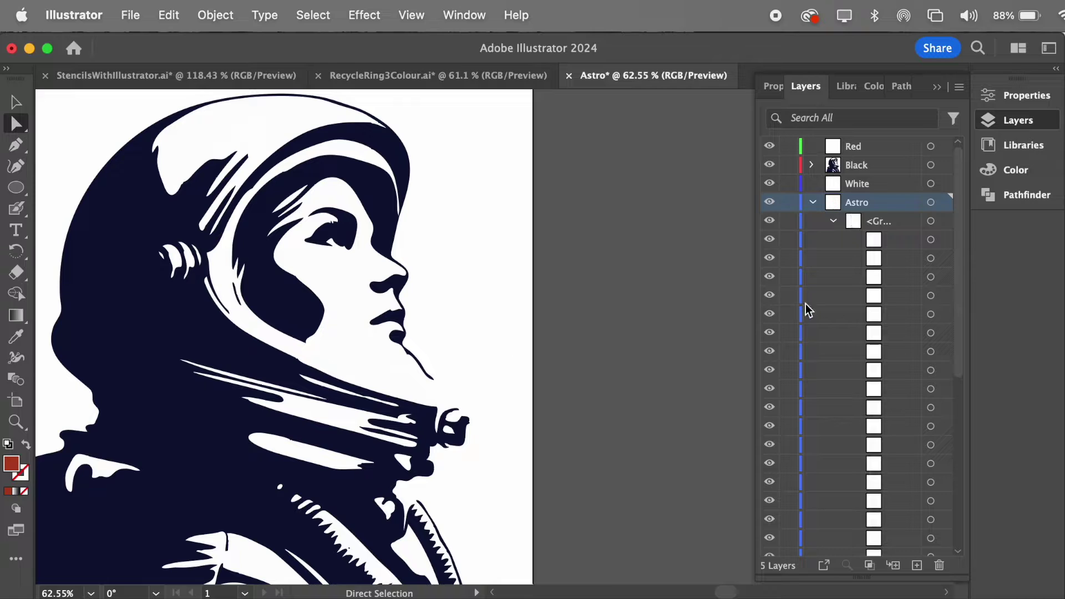
left_click(856, 148)
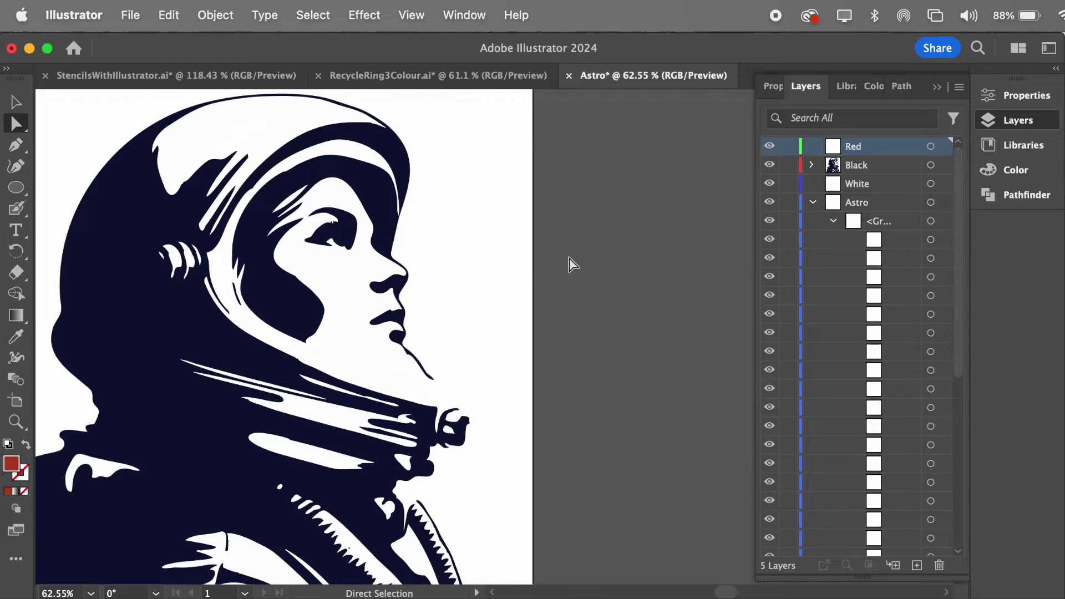
key("v")
key("super+z")
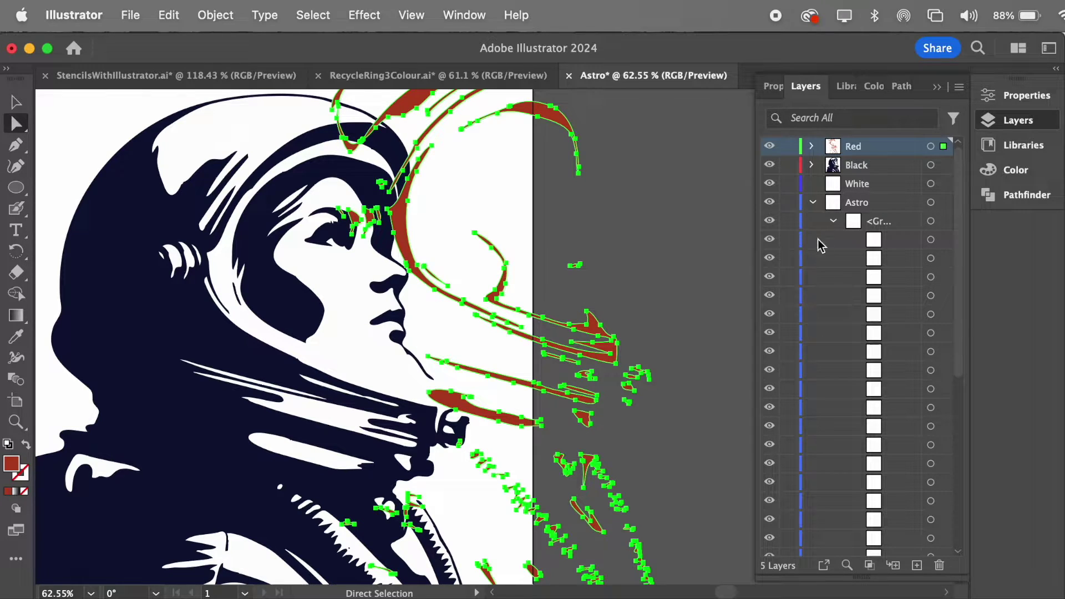
left_click(812, 202)
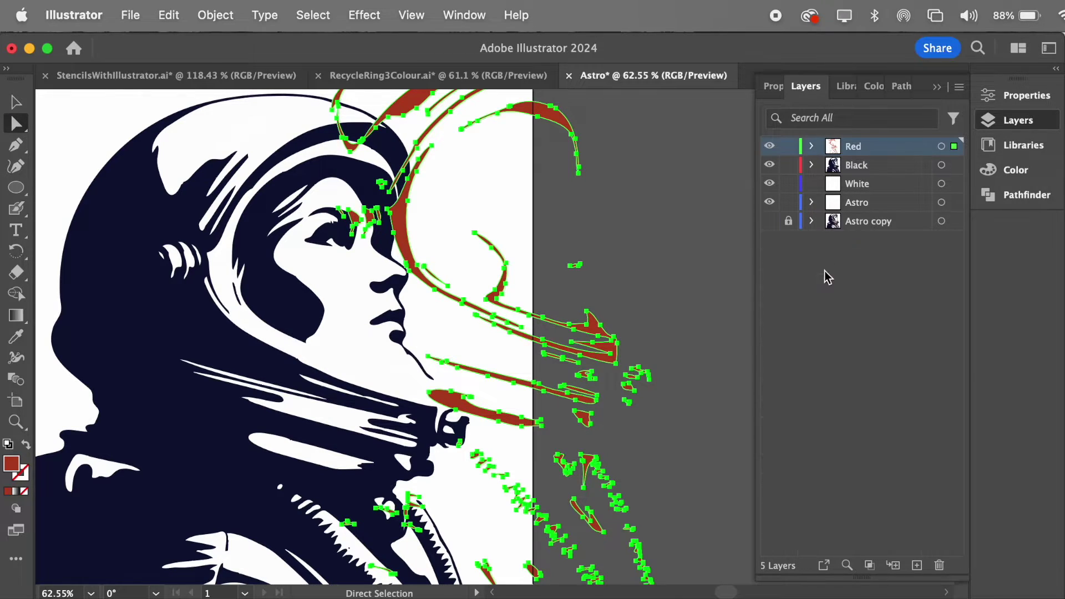
left_click(770, 222)
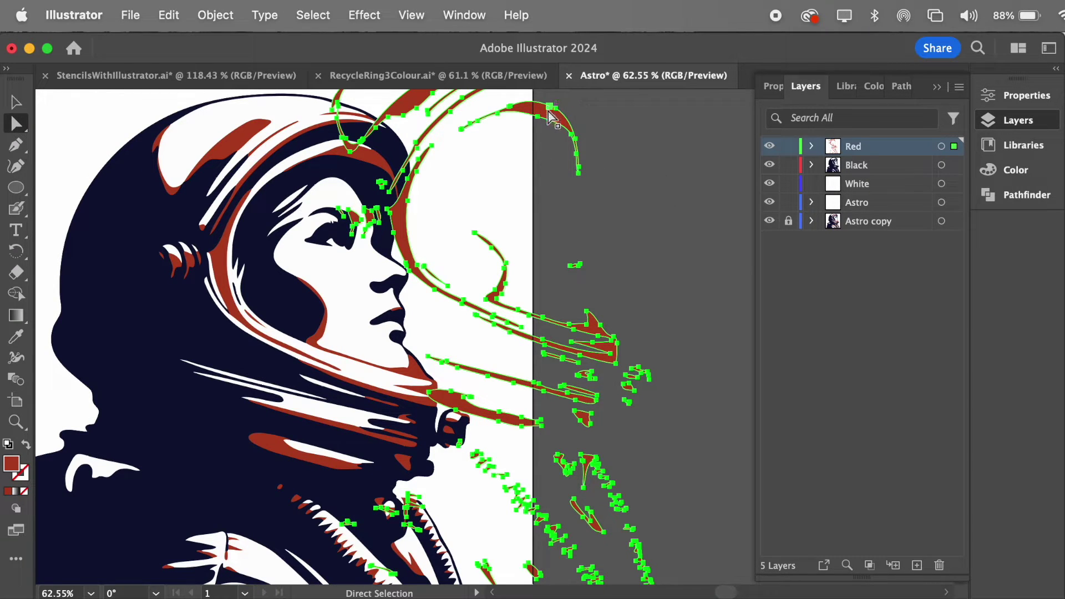
- Move the red paths back onto the helmet and align them over the stripe
left_click_drag(550, 115, 362, 171)
scroll(372, 153, "up", 5)
scroll(371, 153, "up", 3)
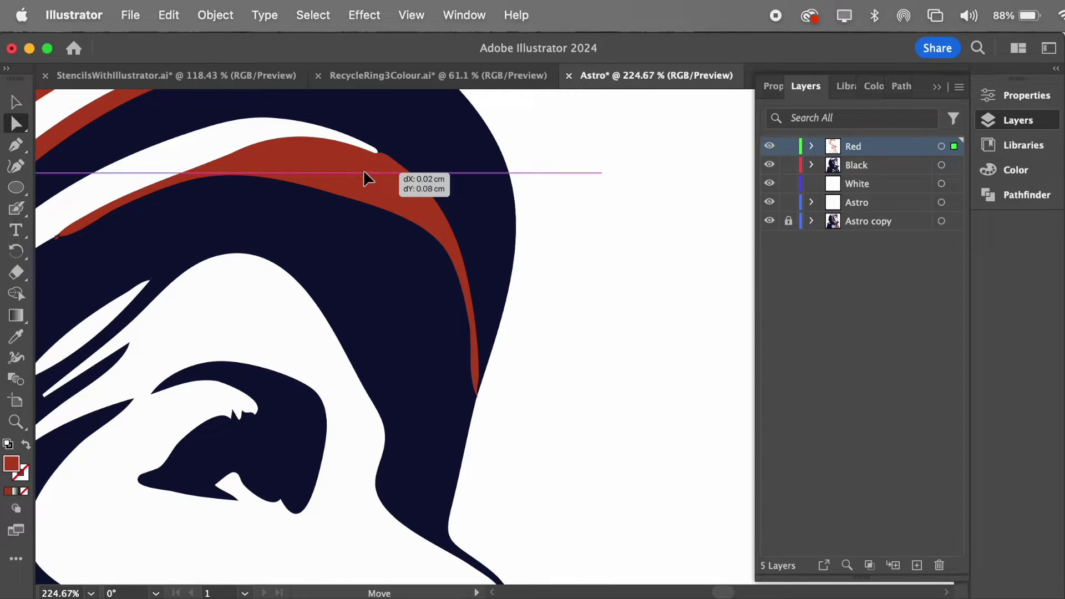
left_click_drag(363, 173, 365, 171)
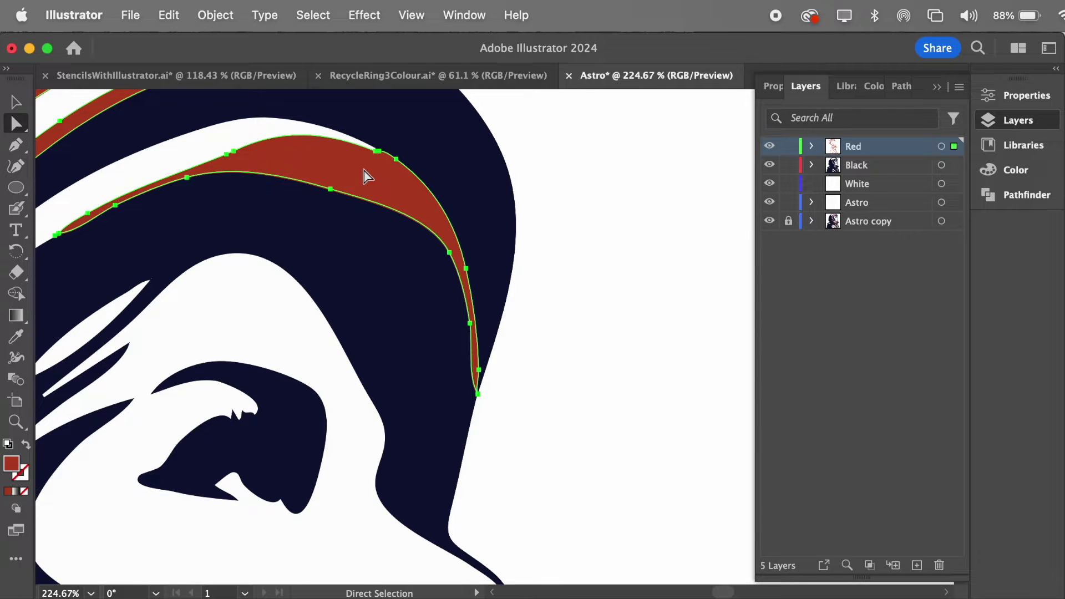
scroll(364, 177, "up", 5, "alt")
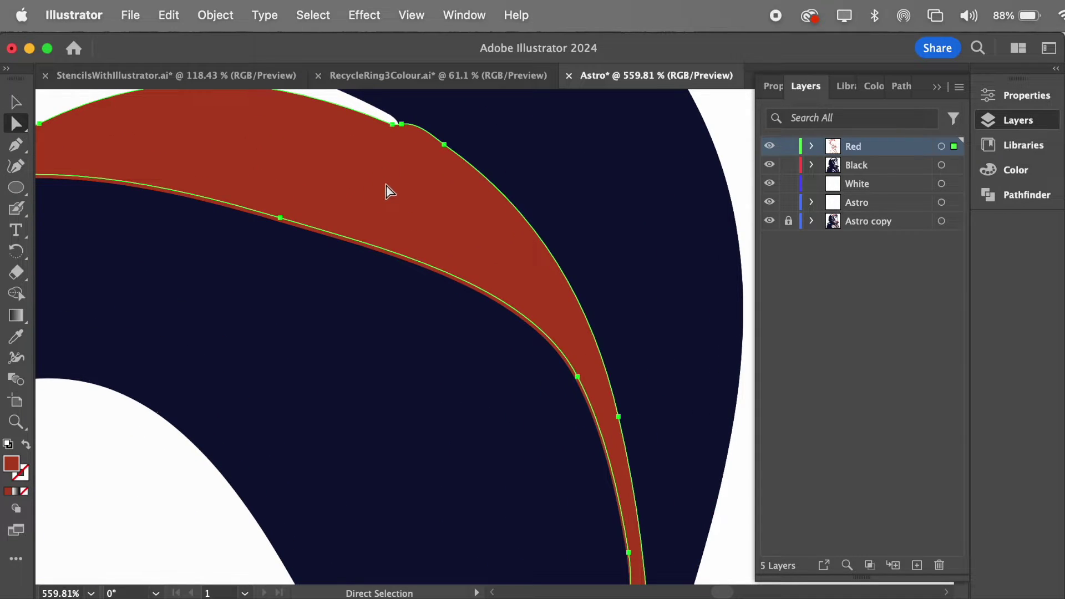
left_click_drag(386, 186, 382, 190)
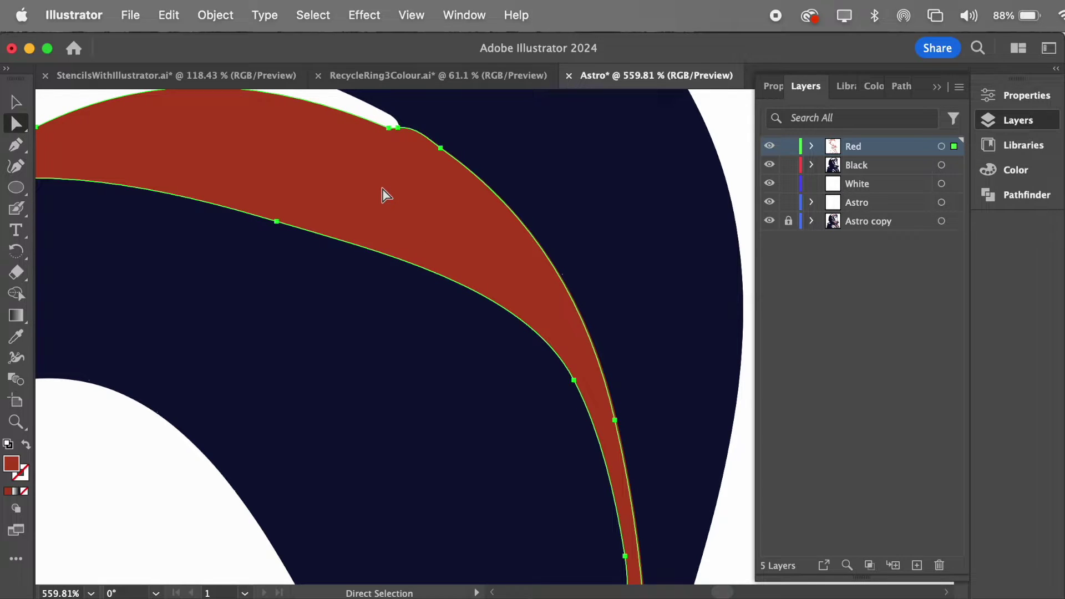
- Nudge the thin stripe's right edge with the arrow keys, then deselect and zoom out
scroll(575, 283, "down", 10)
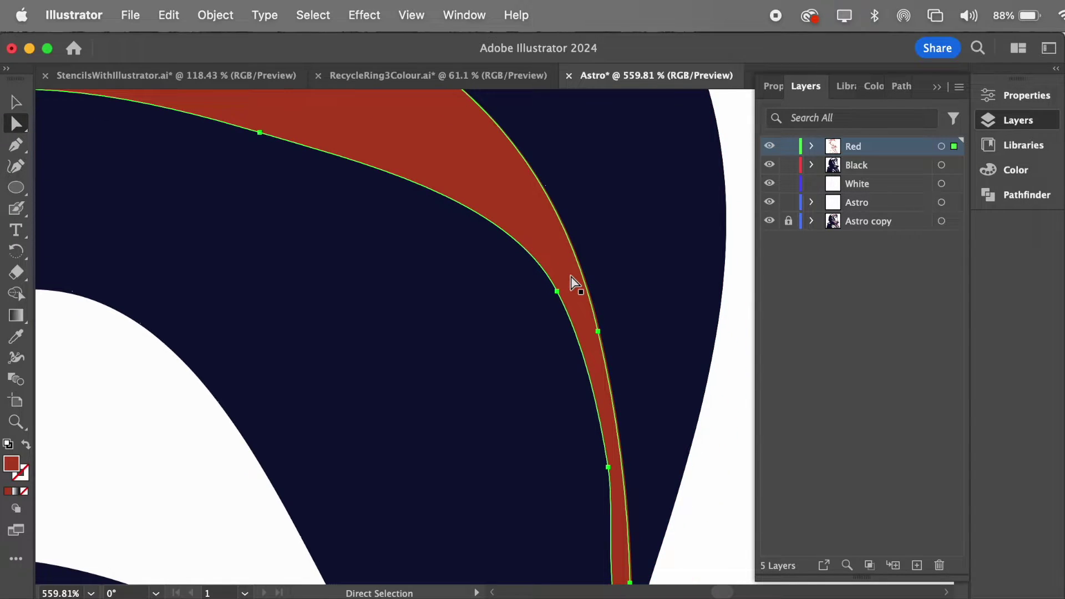
scroll(575, 284, "down", 2)
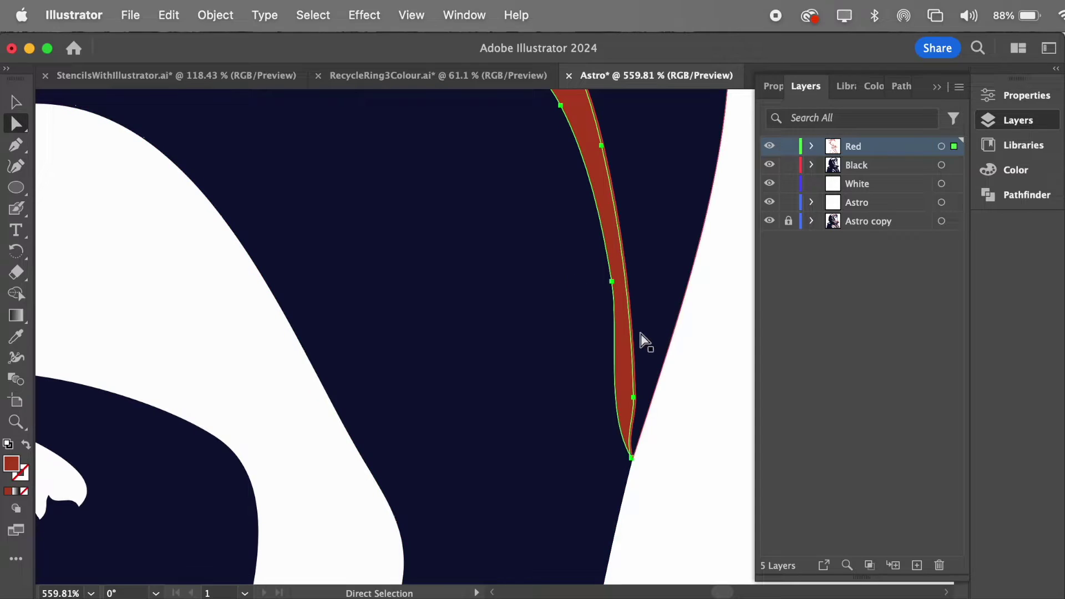
key("Right")
key("Right")
key("Right")
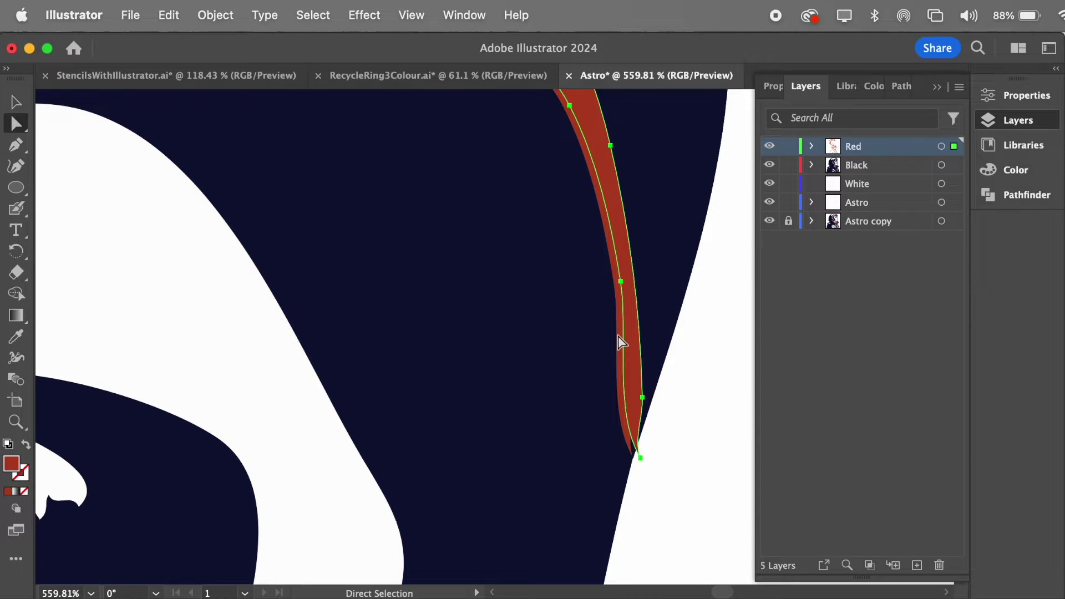
key("Left")
key("Left")
key("Left")
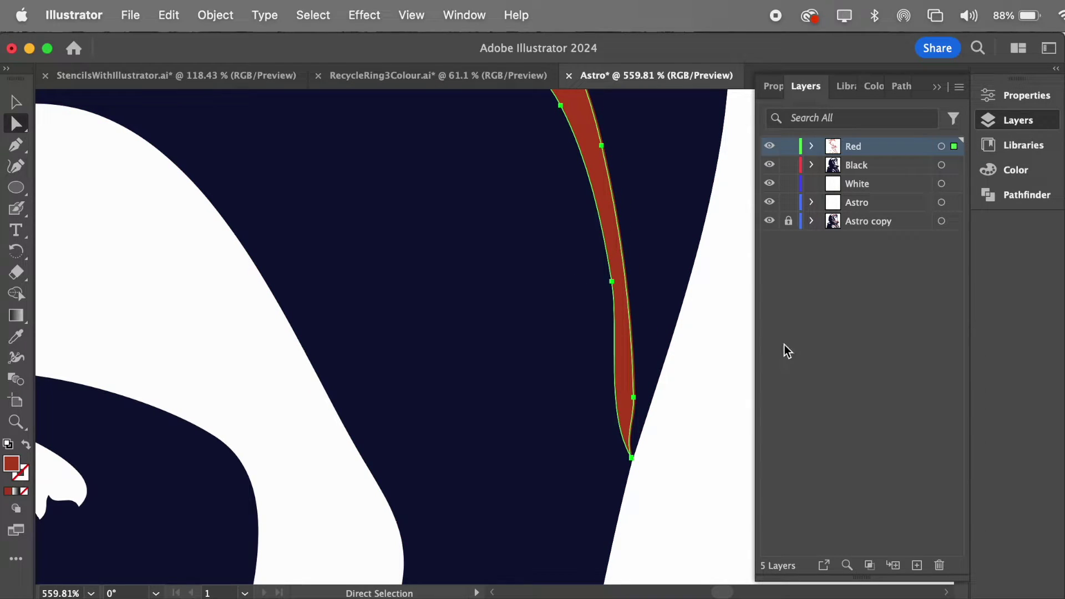
key("super+shift+a")
scroll(689, 357, "down", 5)
scroll(690, 357, "down", 1)
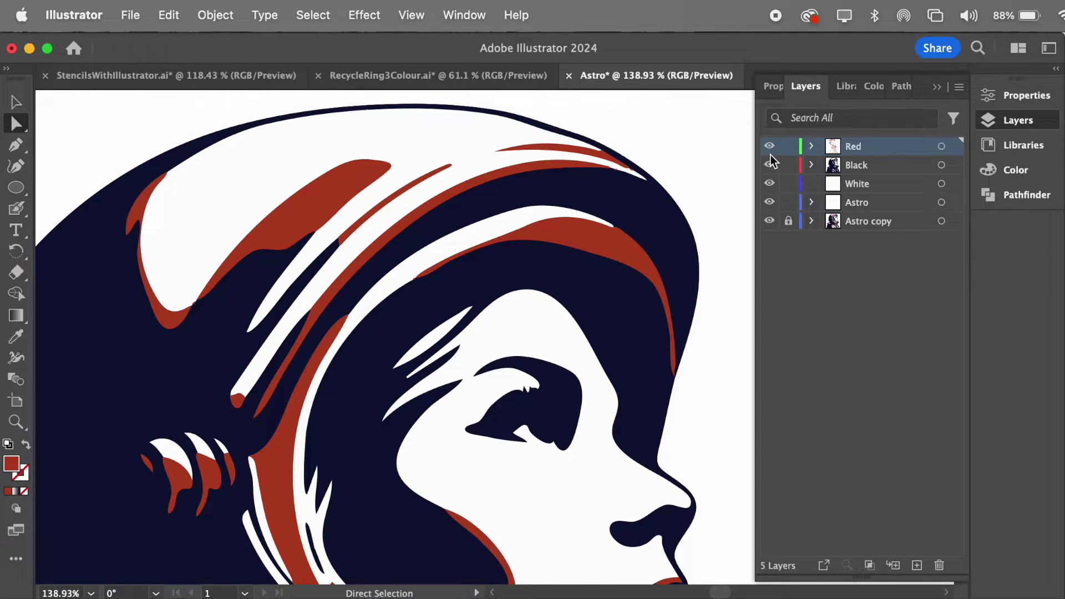
- Toggle the Black and Red layers off and back on, and hide the Astro copy layer
left_click_drag(770, 167, 766, 155)
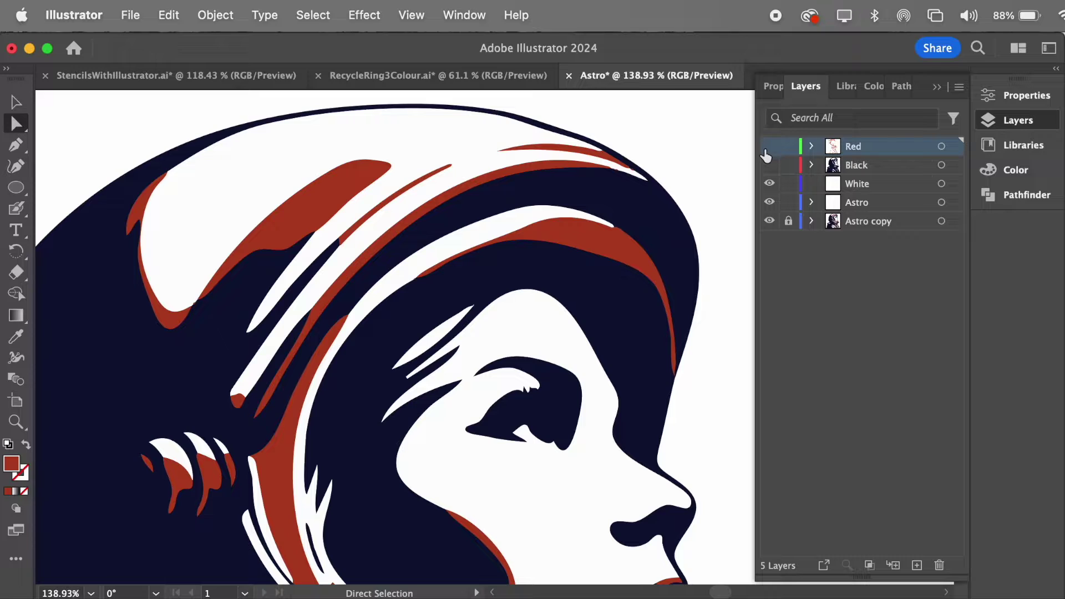
left_click(770, 165)
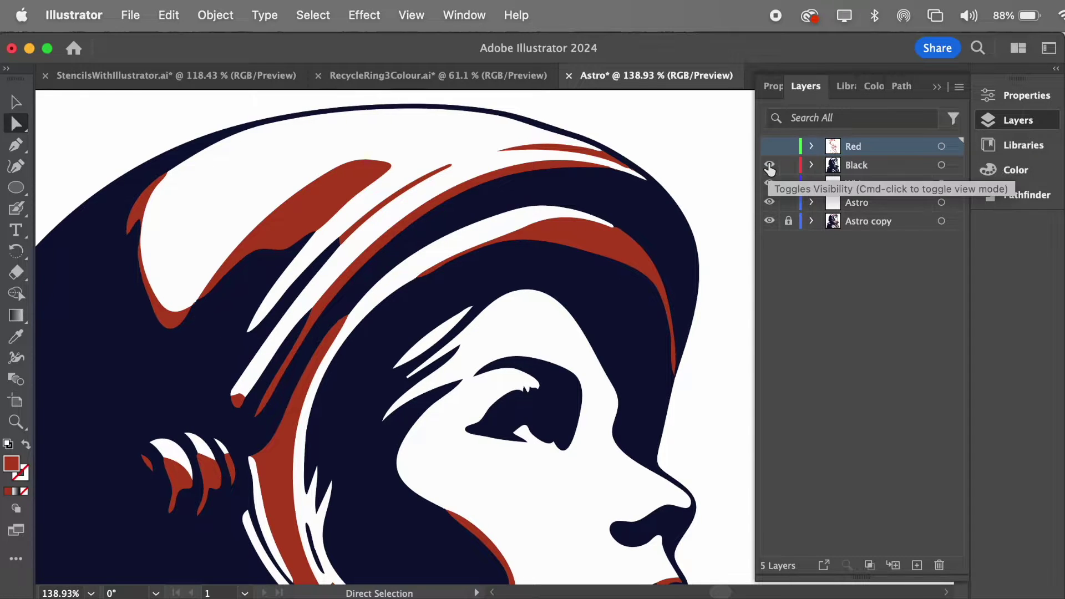
left_click(770, 221)
left_click(769, 146)
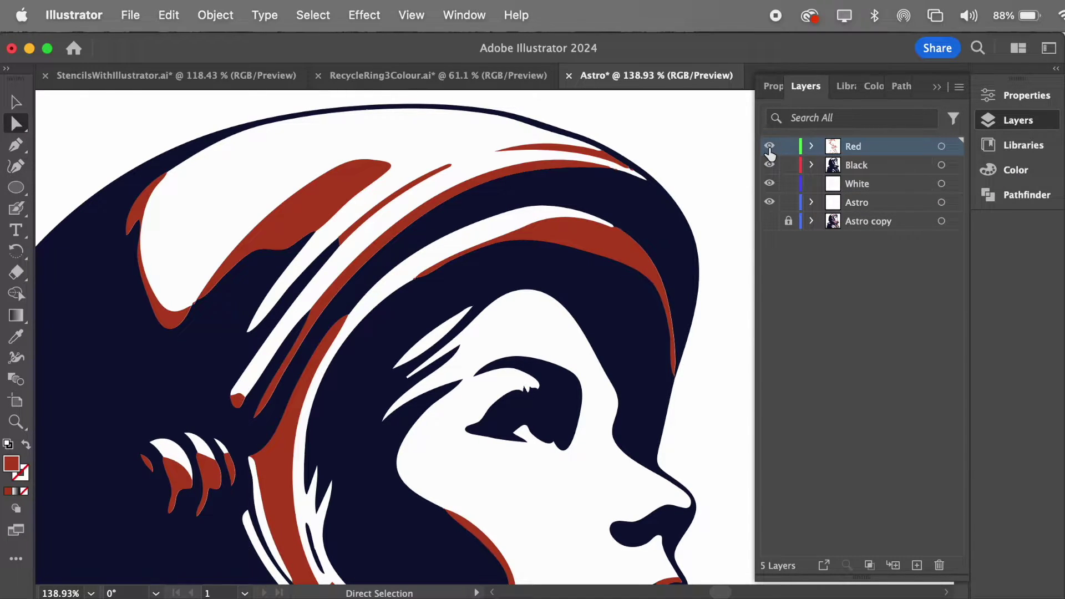
scroll(546, 244, "down", 5)
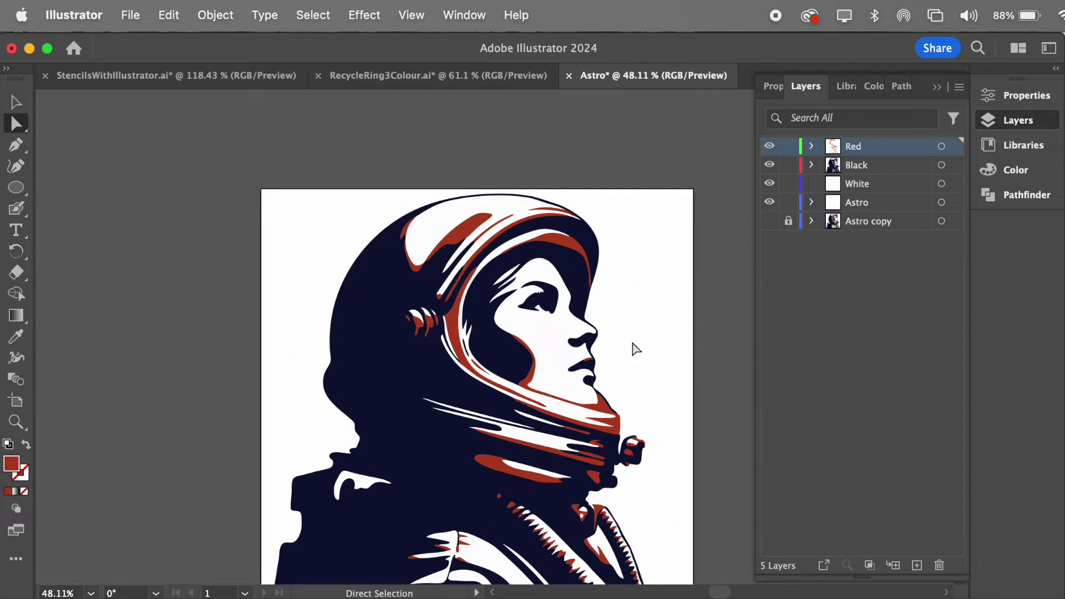
- Select the navy astronaut paths to check them, then deselect the artwork
left_click_drag(607, 513, 654, 458)
left_click(377, 254)
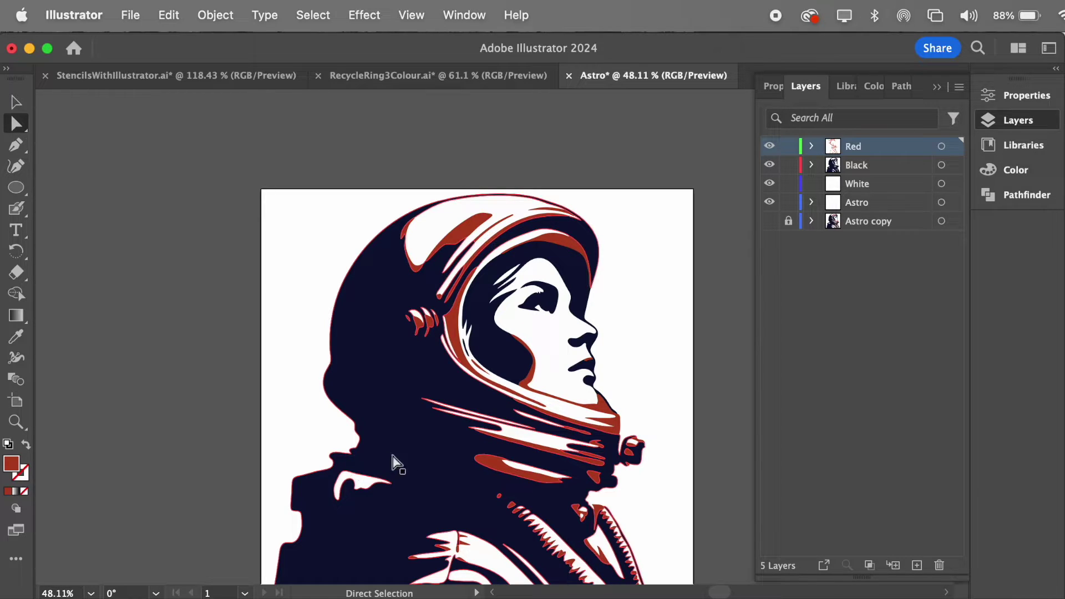
left_click(682, 347)
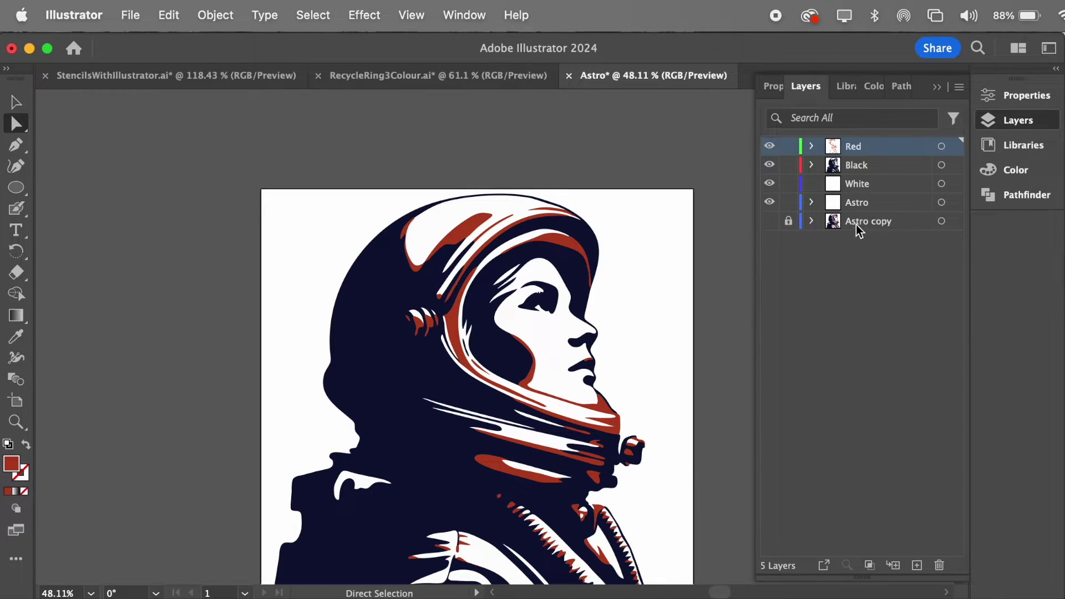
- Duplicate Astro copy as an unlocked, visible, active Astro copy 2, then lock Red, Black and Astro
left_click_drag(860, 220, 917, 566)
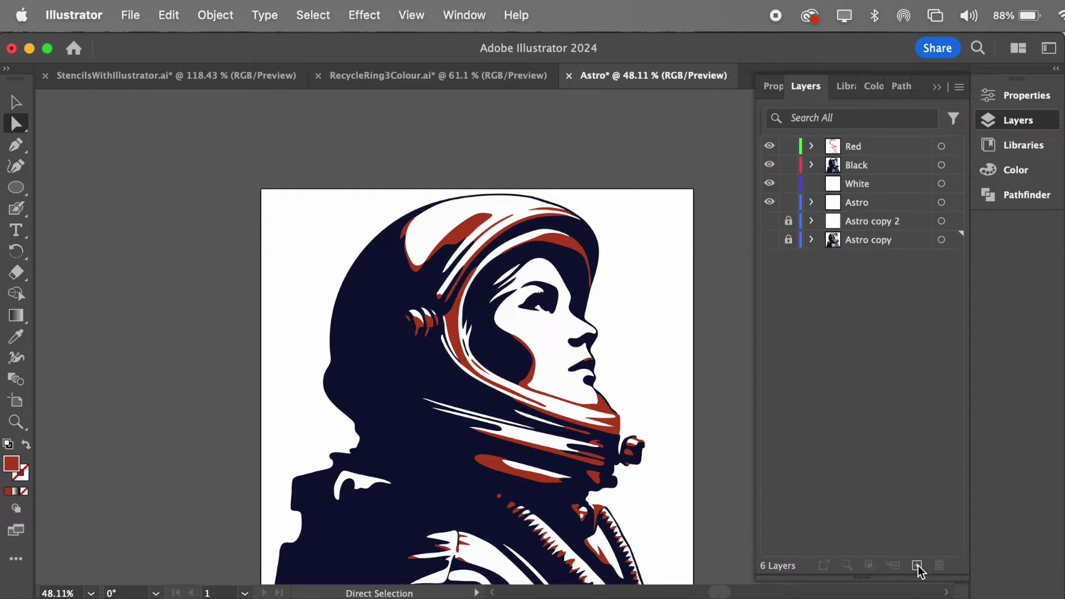
left_click(788, 222)
left_click(770, 166)
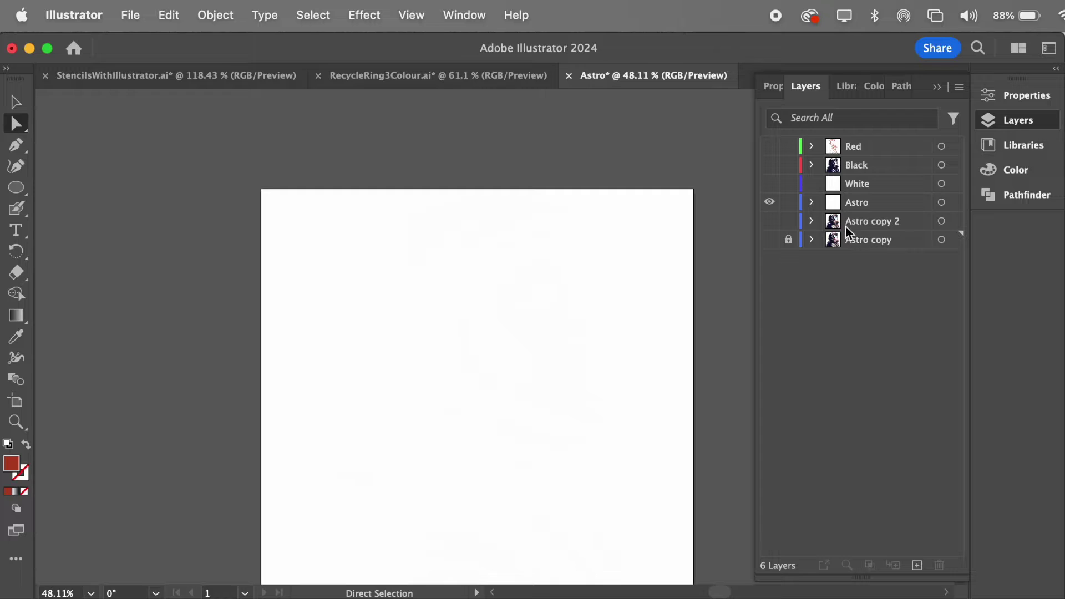
left_click(770, 221)
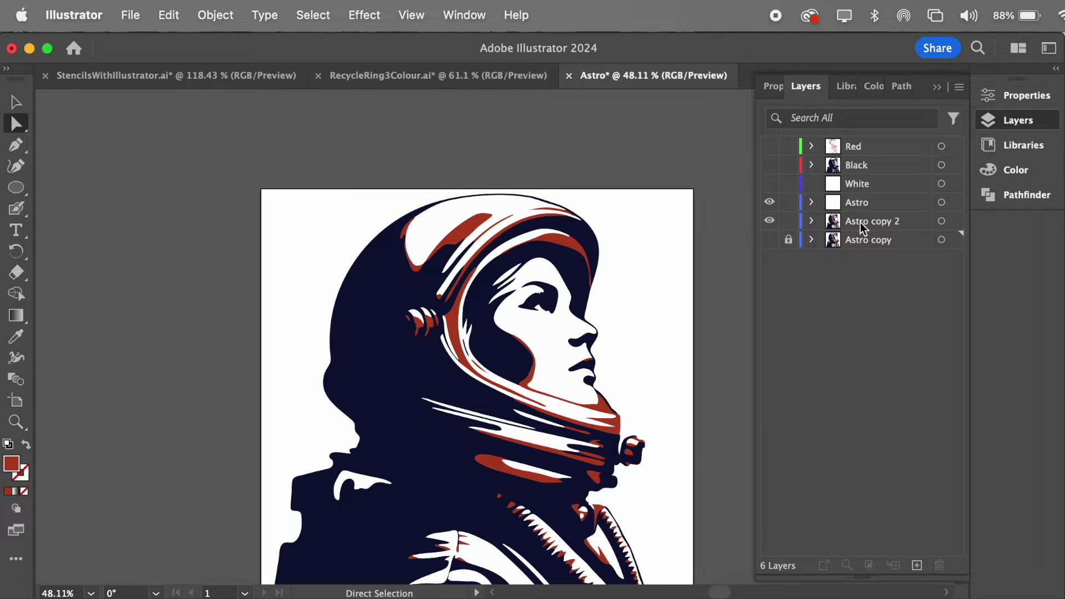
left_click(860, 223)
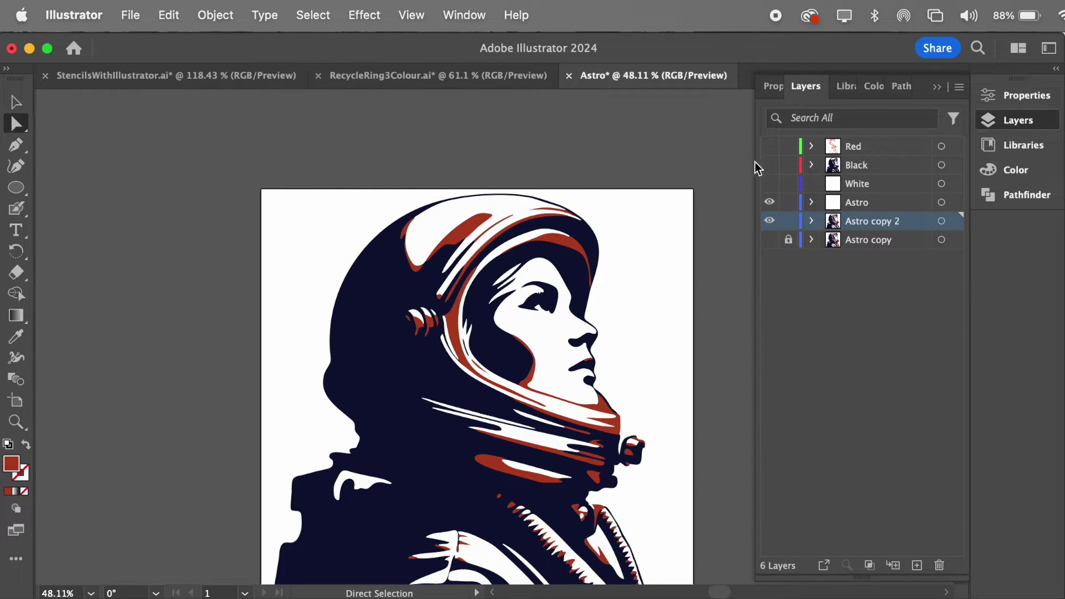
left_click_drag(787, 151, 790, 192)
left_click(788, 203)
- Select all artwork on Astro copy 2 and apply Pathfinder Merge, then Unite
key("super+a")
scroll(213, 145, "down", 8)
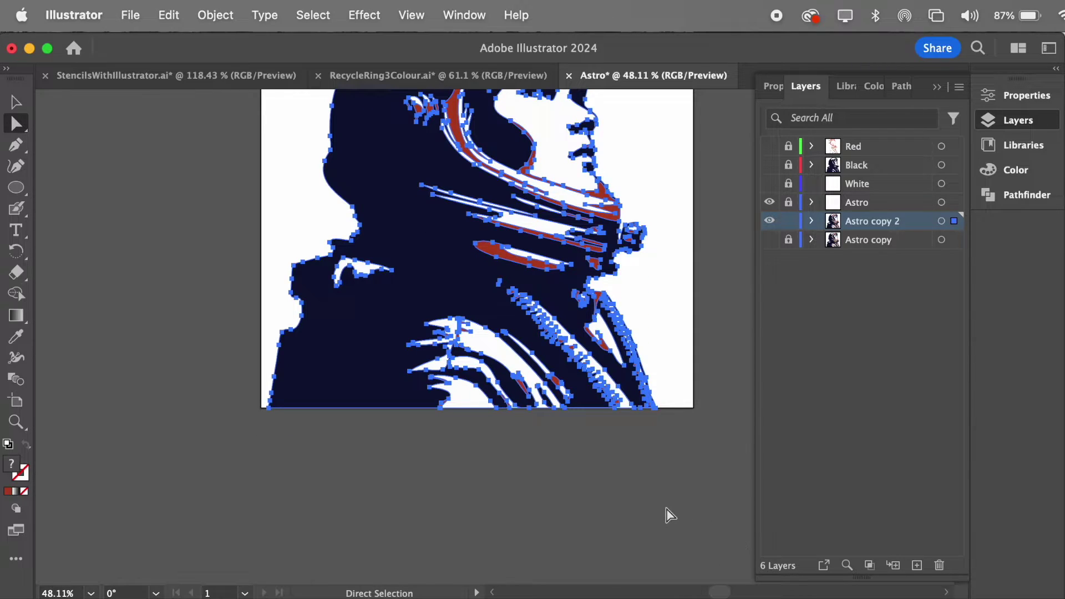
scroll(670, 515, "up", 3)
scroll(670, 515, "up", 1)
scroll(670, 515, "right", 2)
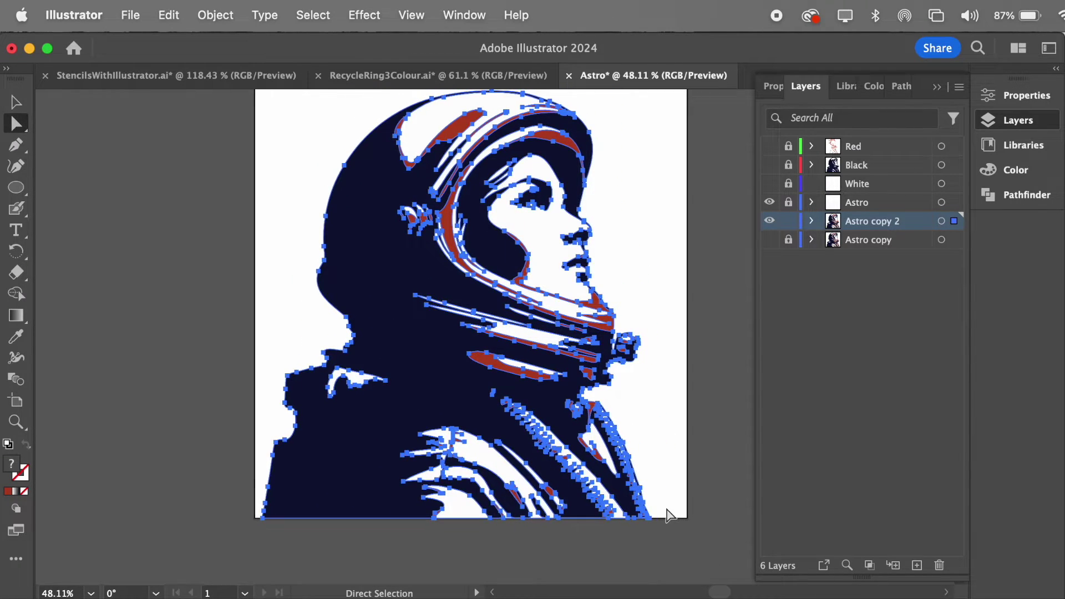
left_click(904, 90)
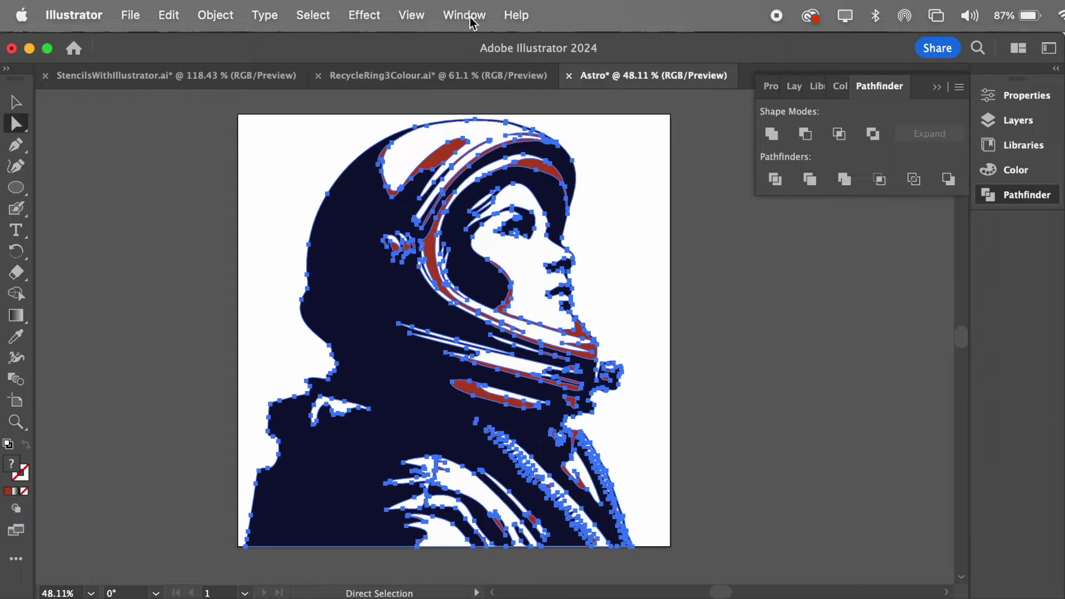
left_click(844, 179)
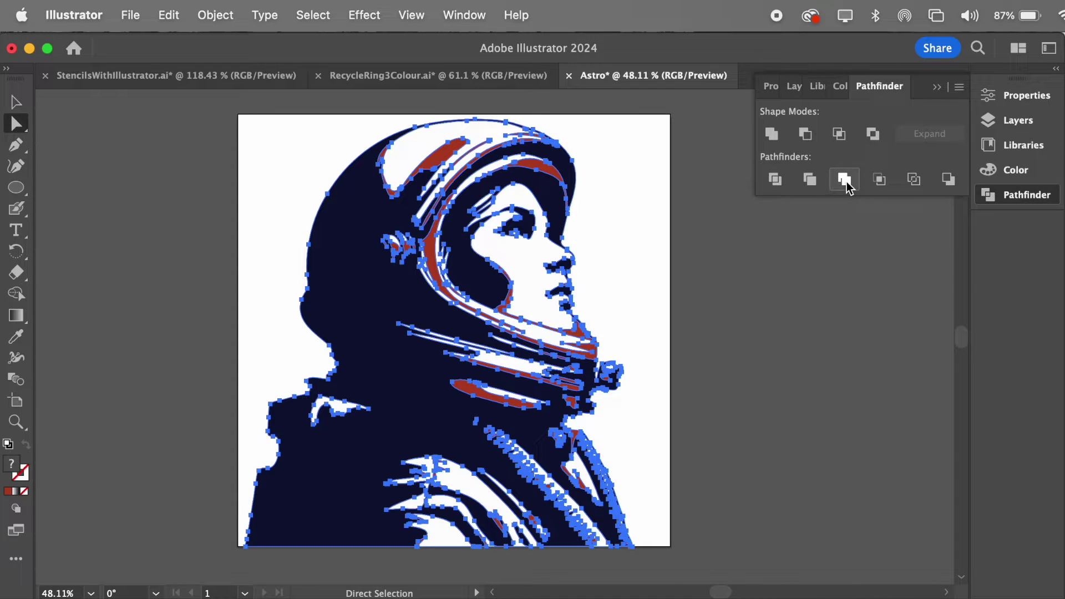
left_click(772, 134)
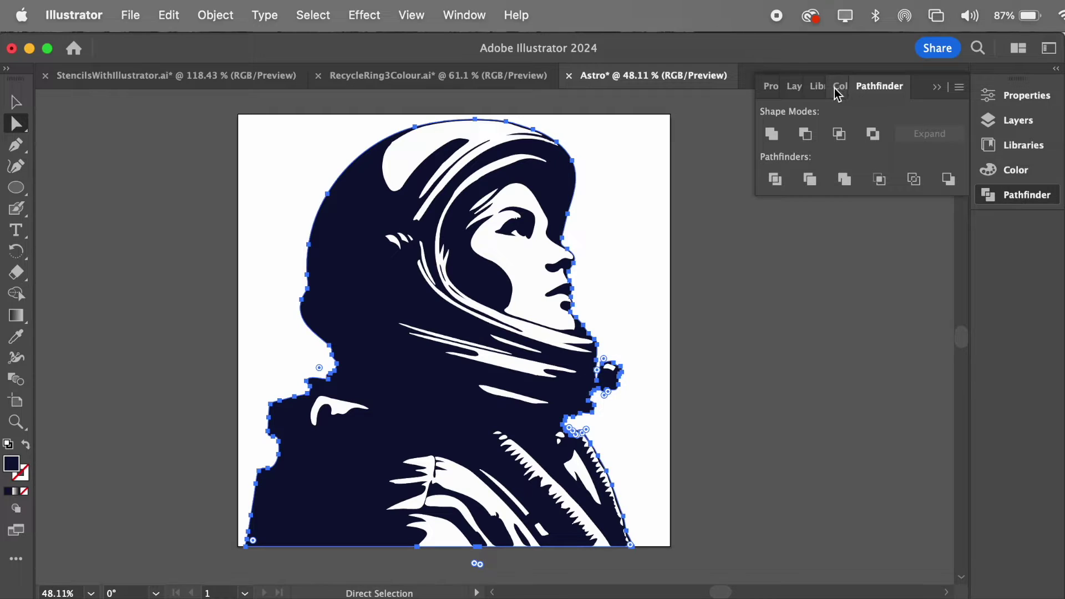
left_click(771, 87)
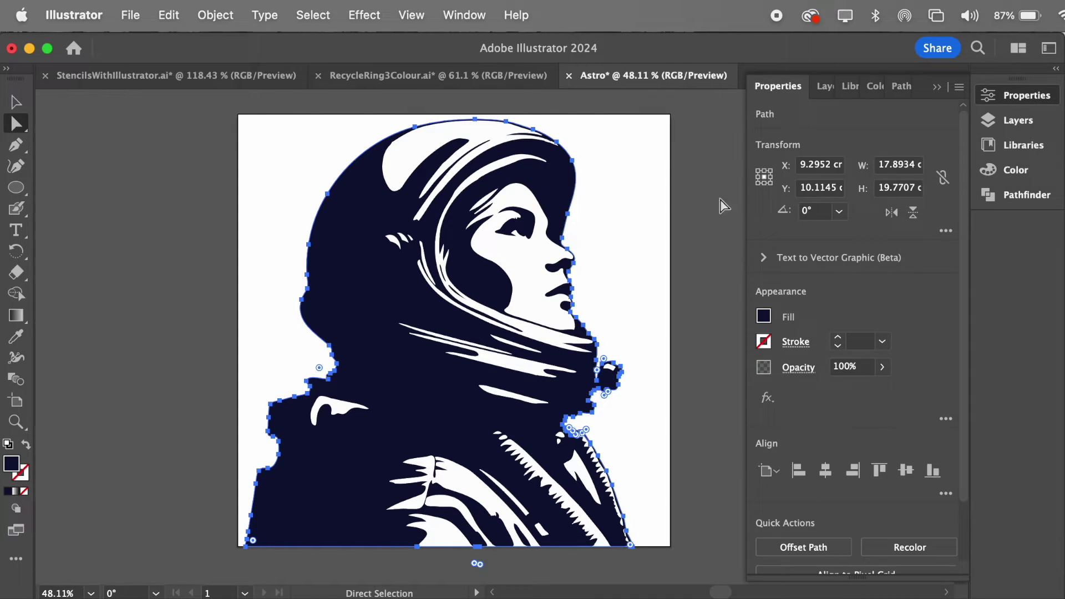
- Change the united silhouette's fill from navy to white (FFFFFF)
left_click(764, 317)
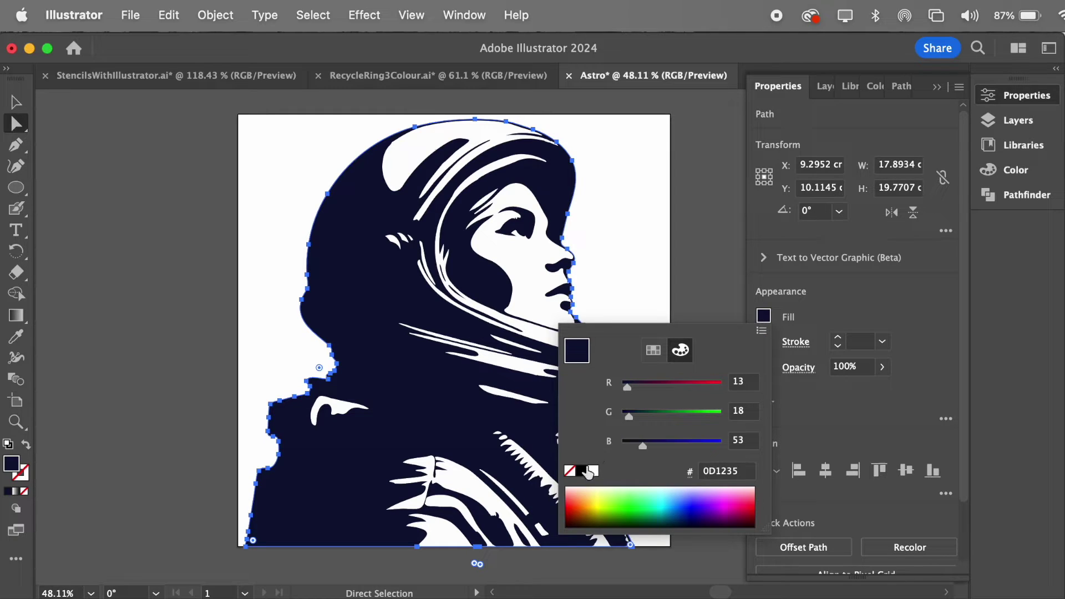
left_click(593, 472)
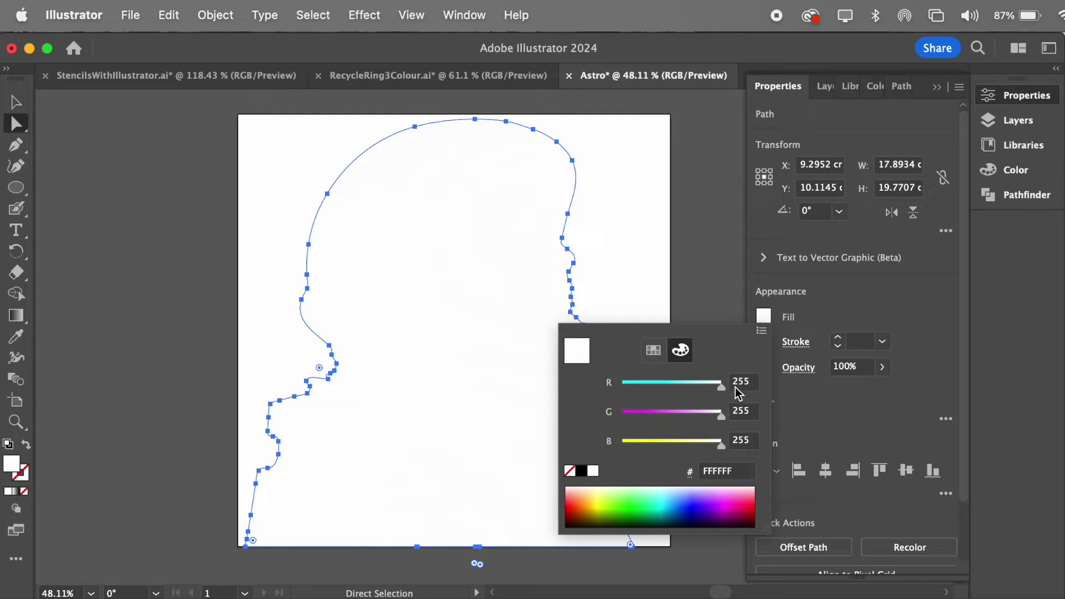
left_click(636, 270)
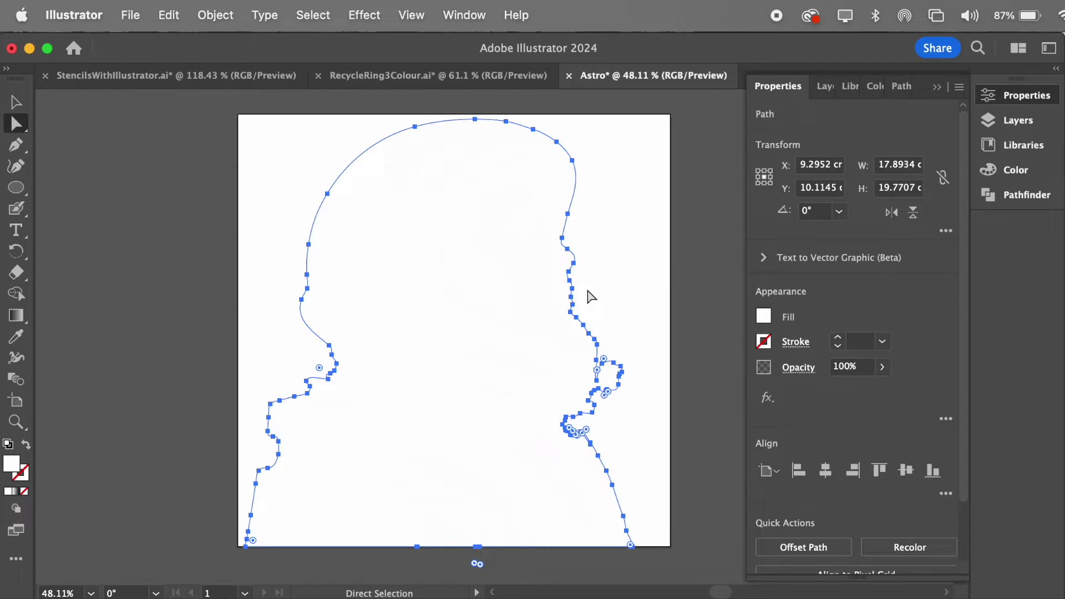
left_click(827, 89)
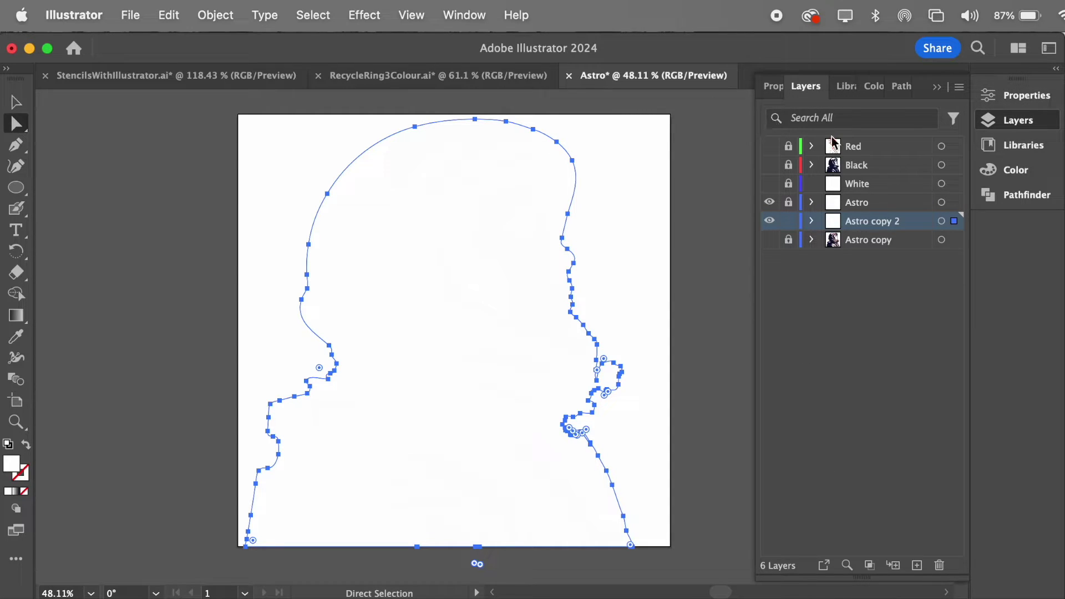
- Show the Black layer and rename Astro copy 2 to White
left_click(769, 165)
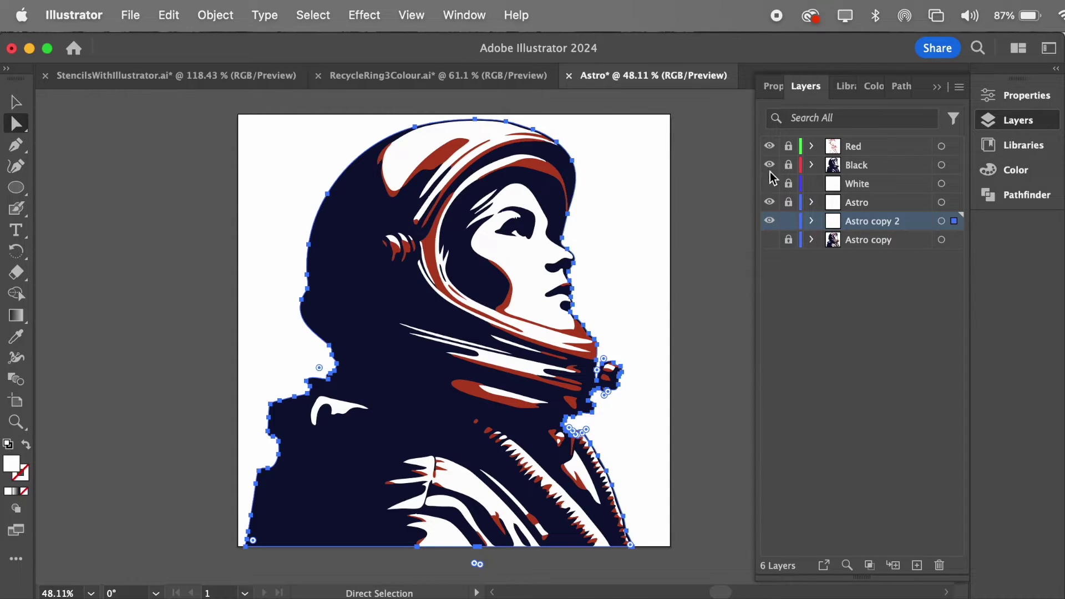
double_click(874, 221)
type("White")
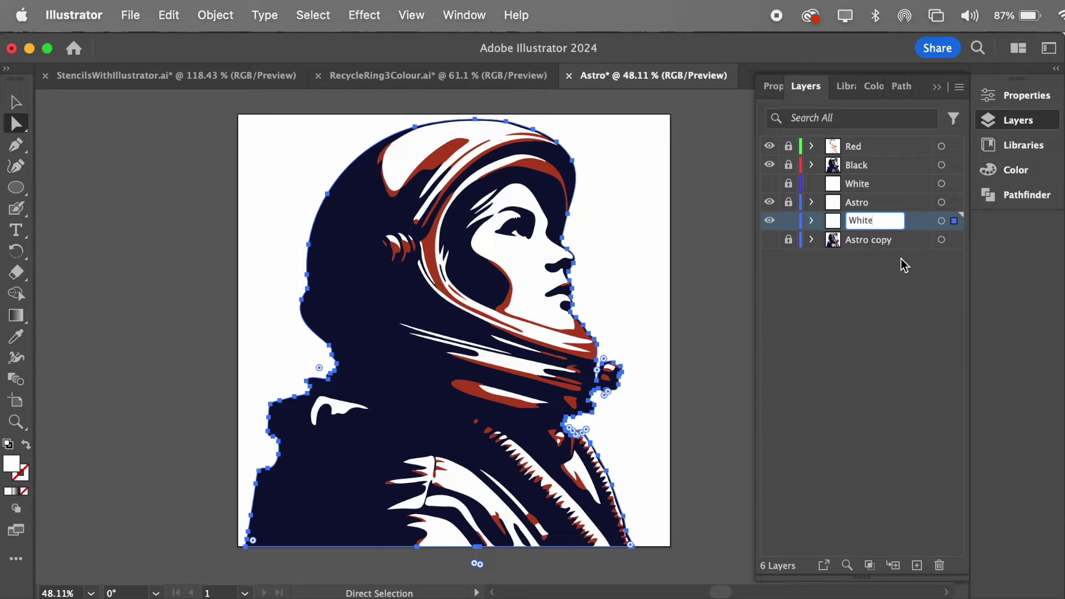
left_click(888, 318)
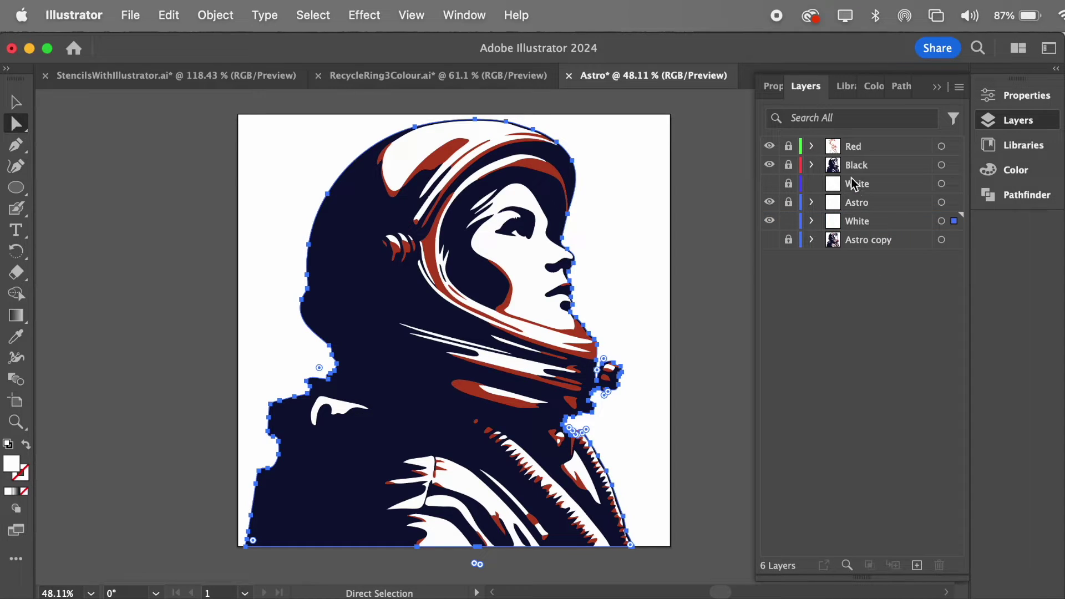
- Delete the old empty White layer, move the new White layer above Astro, and lock it
left_click_drag(855, 189, 941, 571)
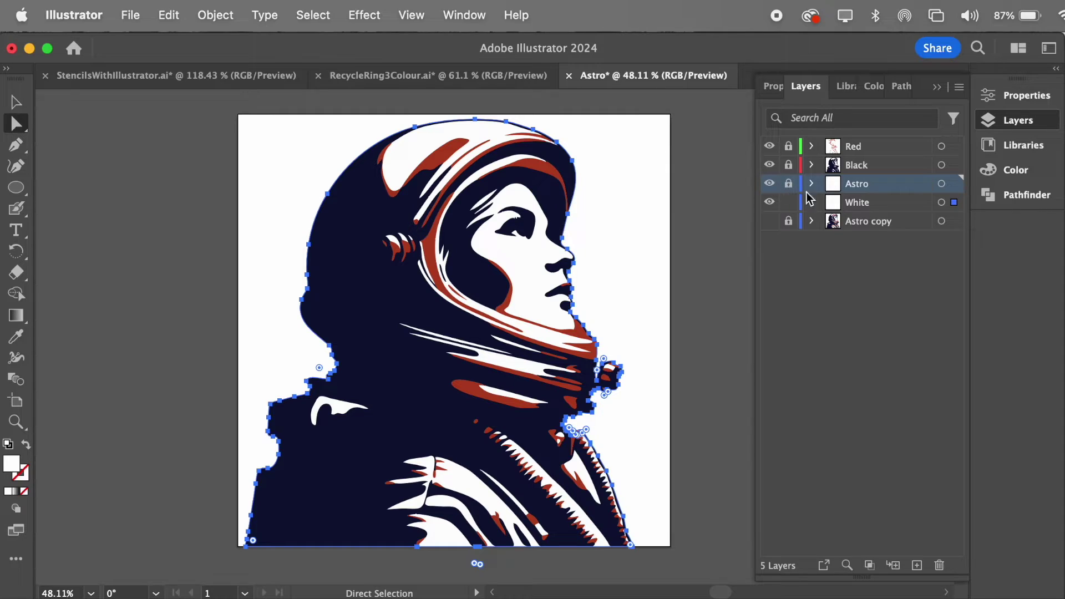
left_click_drag(859, 205, 854, 183)
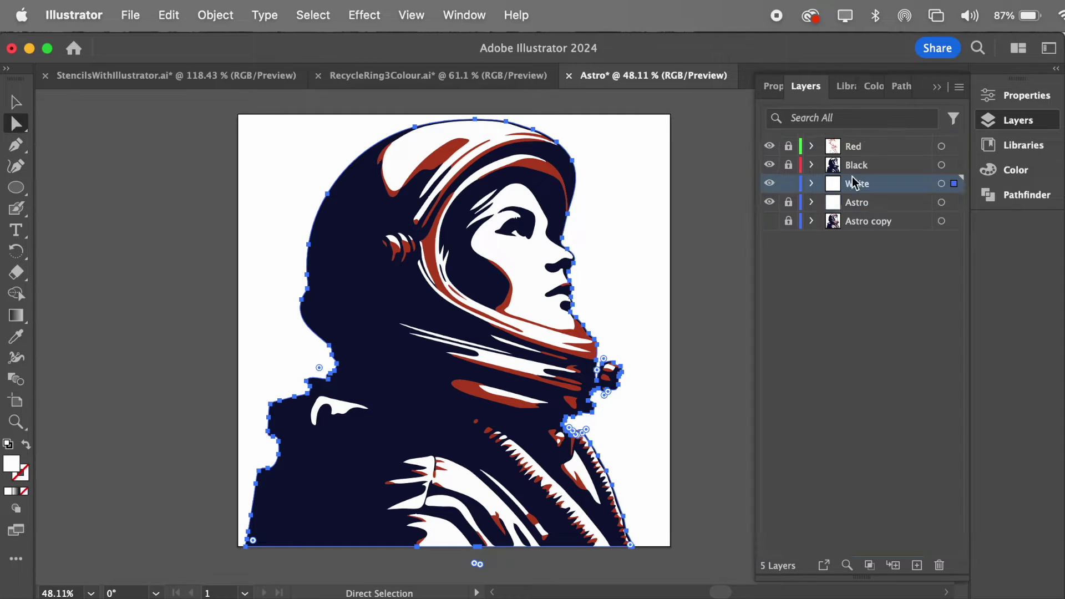
left_click(788, 185)
- Lock Astro copy, unlock Red, Black and White, hide all but Black, and make Black active
left_click(790, 218)
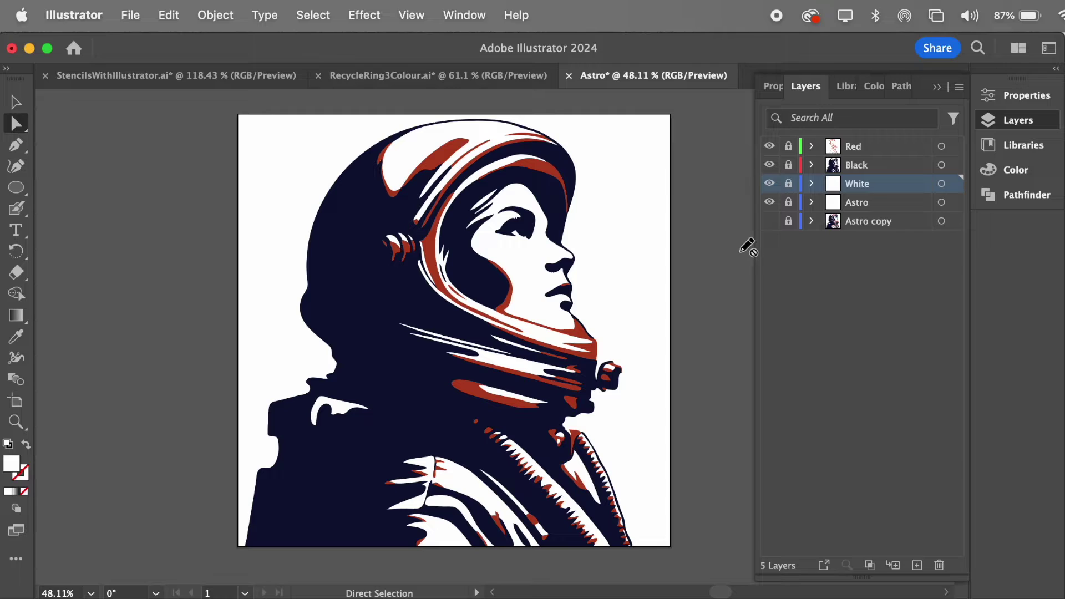
left_click(788, 164)
left_click(789, 146)
left_click(788, 183)
left_click(770, 147)
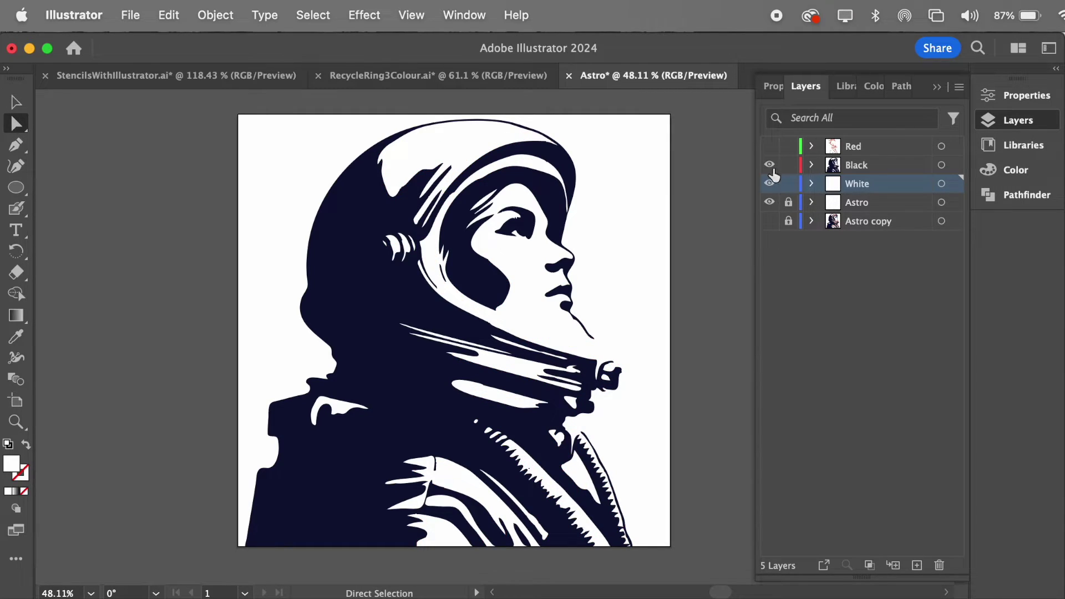
left_click(770, 184)
left_click(769, 203)
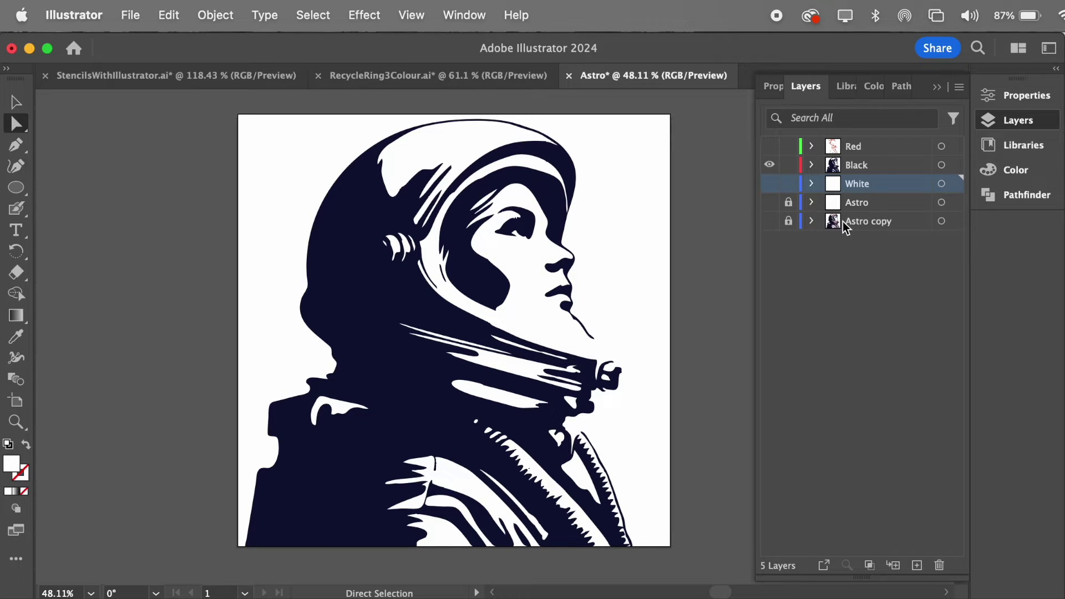
left_click(860, 165)
- Zoom in and select the black stencil path to inspect the collar area
right_click(491, 244)
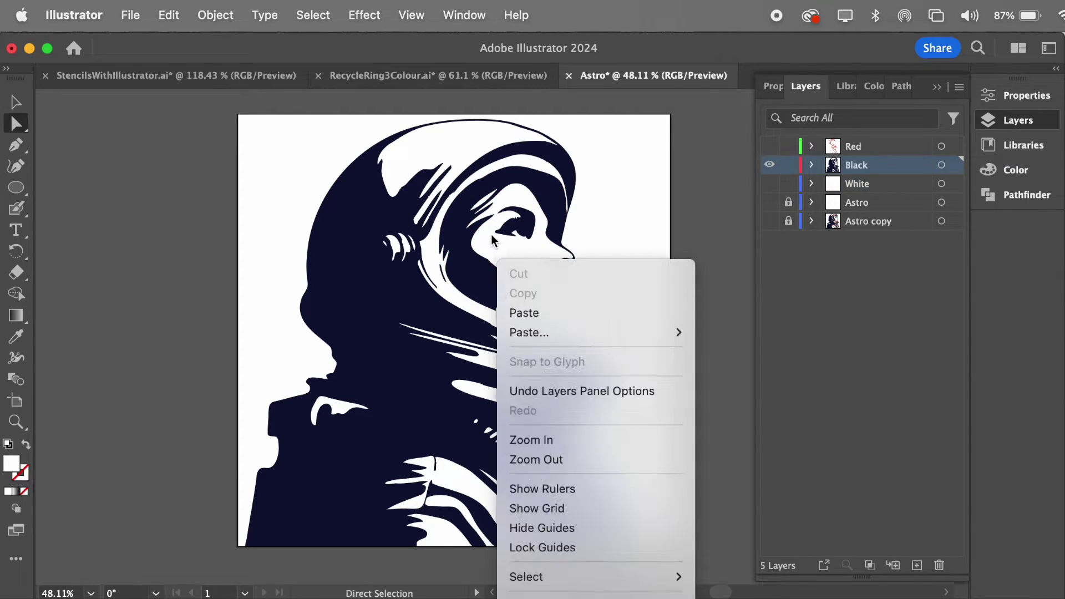
key("Escape")
scroll(491, 234, "up", 3)
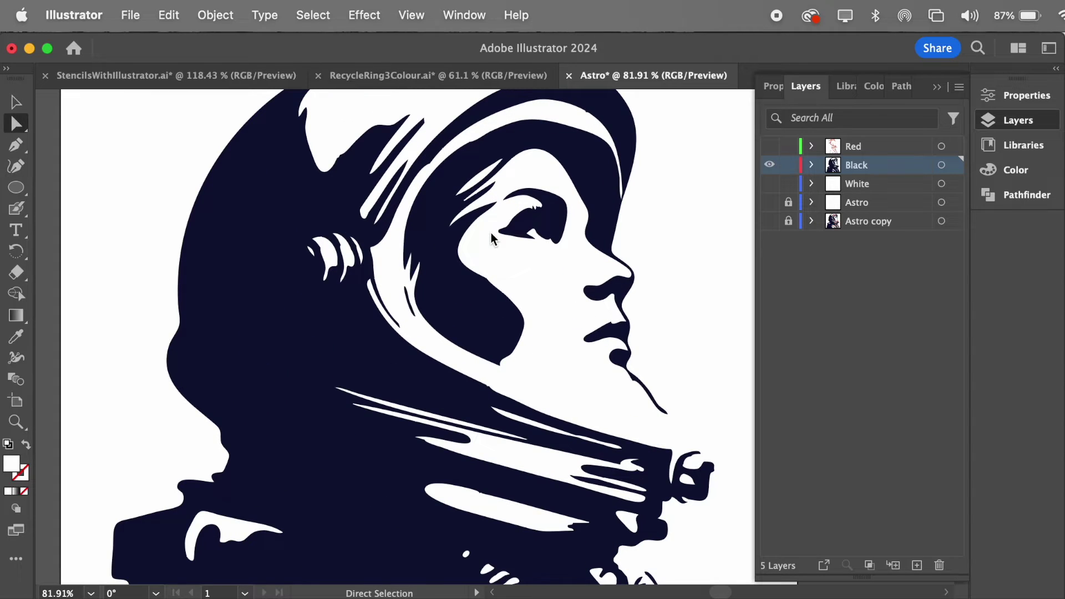
scroll(490, 233, "up", 2)
left_click(353, 302)
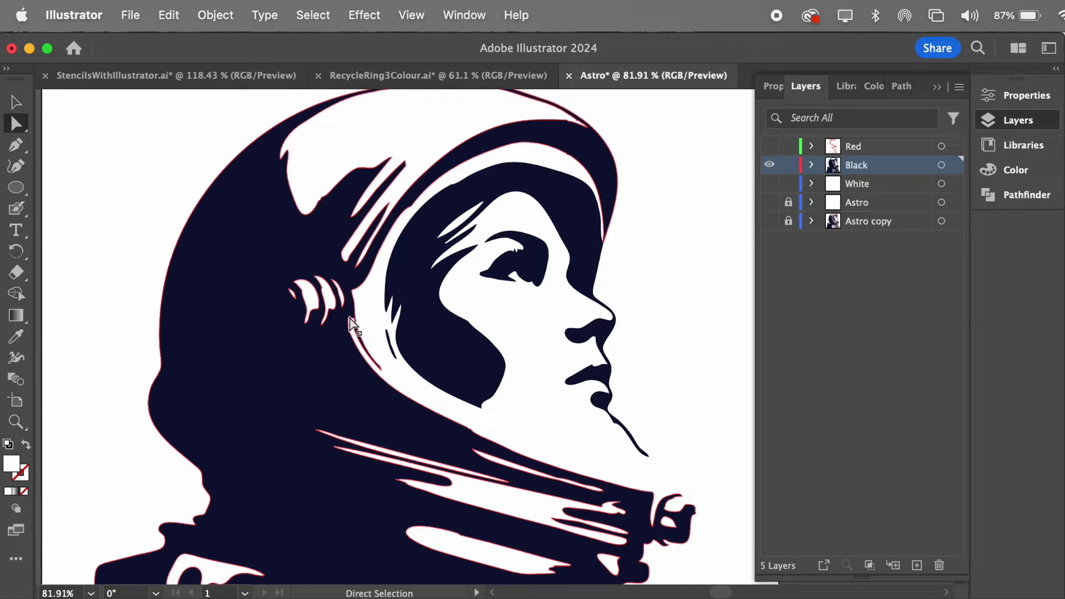
scroll(351, 325, "down", 2)
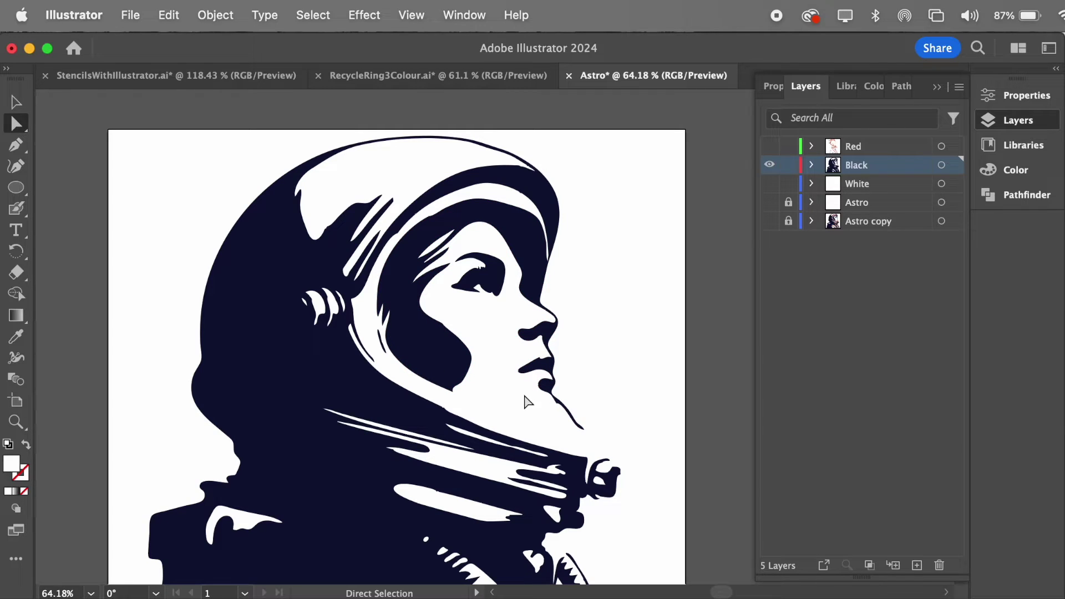
scroll(528, 402, "down", 2)
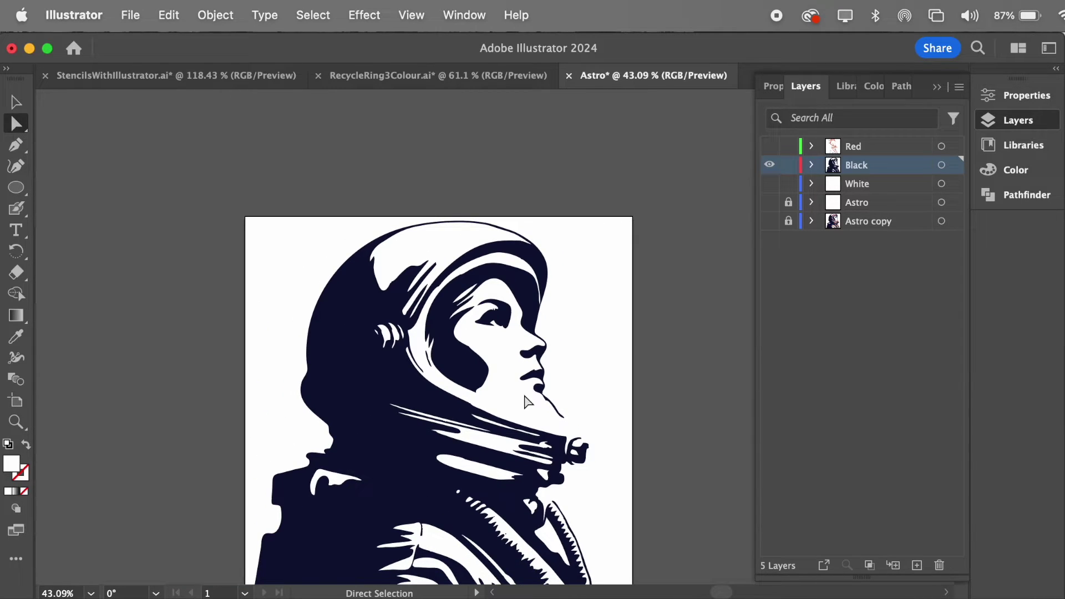
scroll(526, 401, "up", 1)
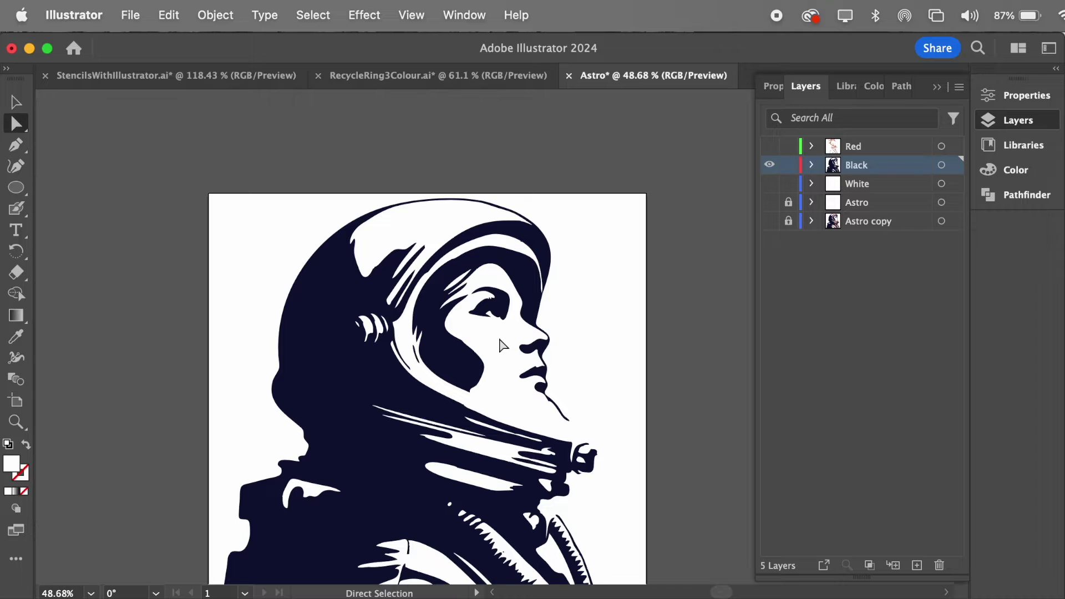
scroll(489, 348, "up", 3)
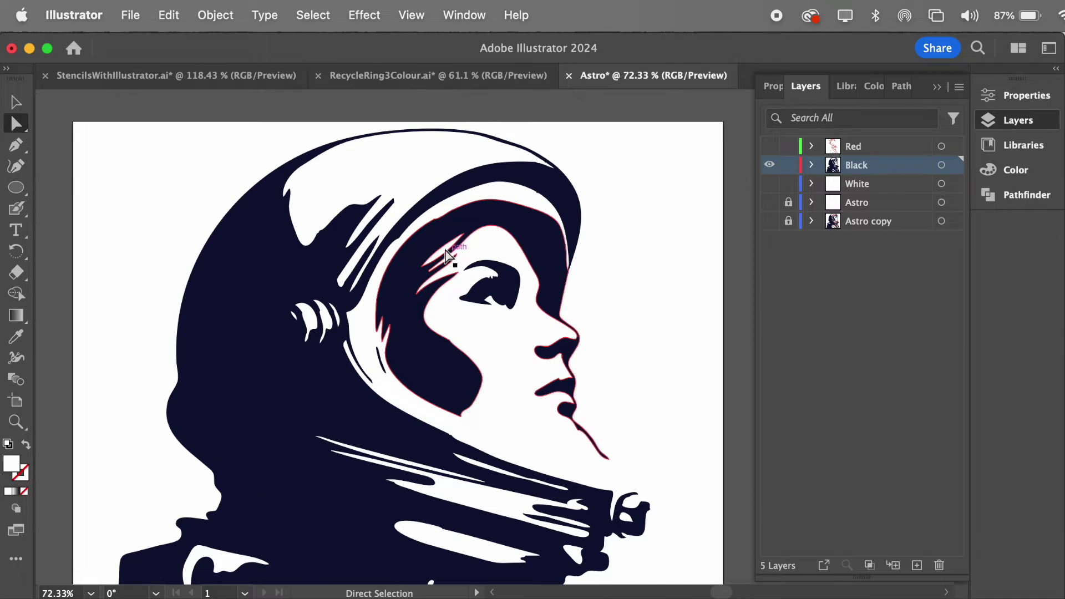
scroll(452, 345, "down", 3)
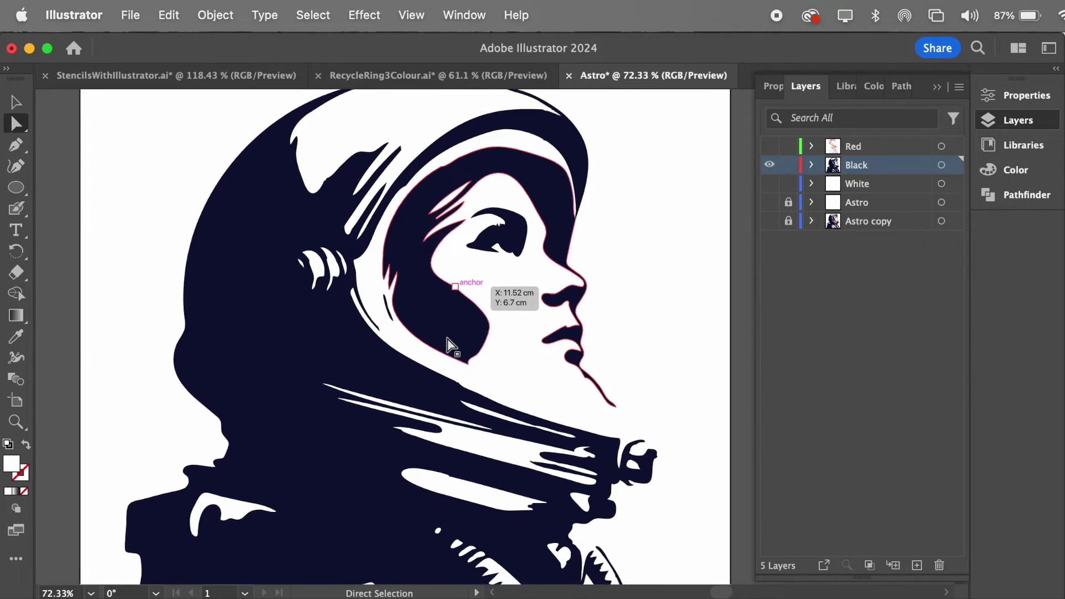
scroll(468, 452, "down", 2)
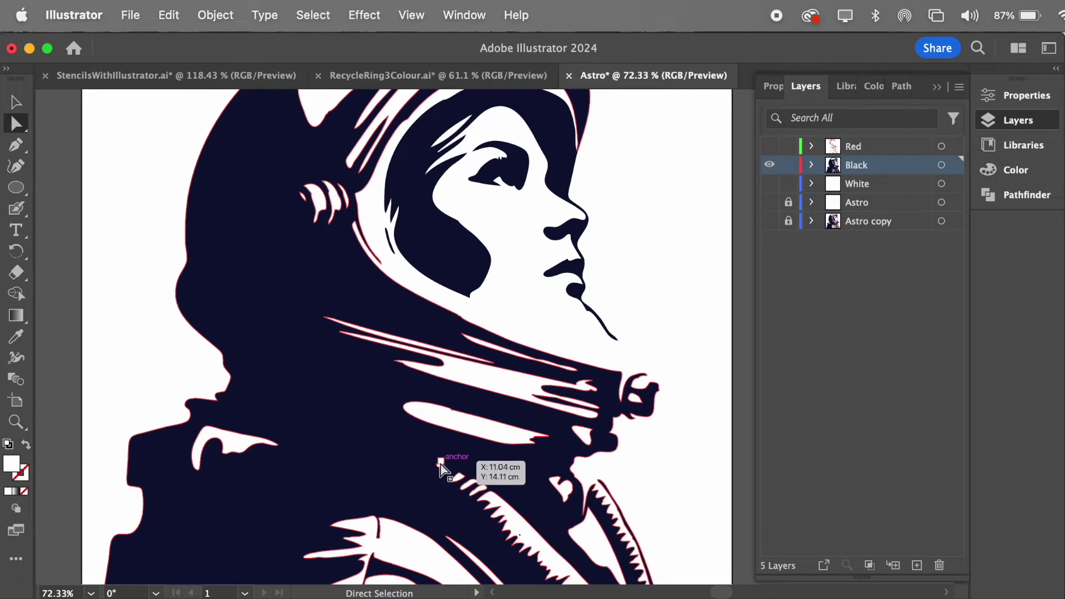
scroll(444, 471, "down", 2)
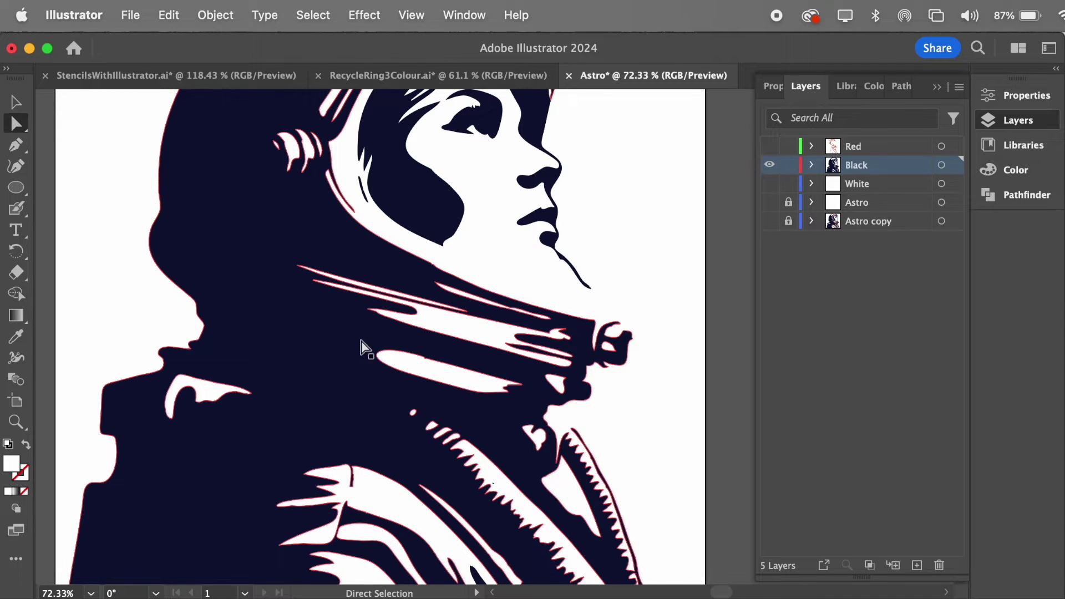
- Delete the small stray white shape from the collar, then select the large black shape
left_click_drag(420, 411, 451, 421)
left_click(434, 430)
key("Delete")
left_click_drag(435, 431, 465, 446)
left_click(219, 245)
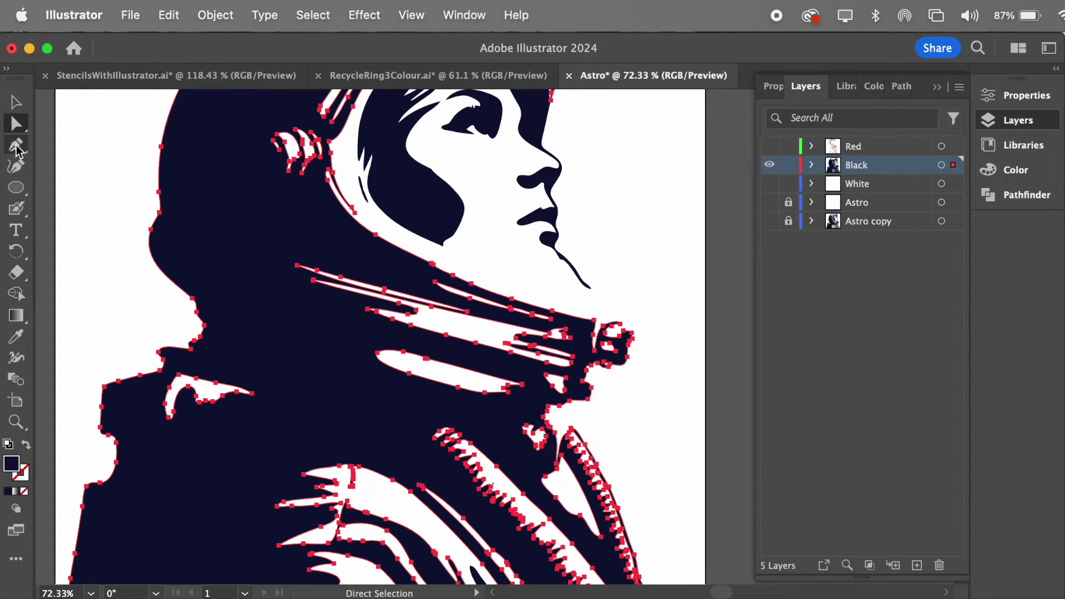
- Select all the black stencil artwork and erase thin gaps into the collar shape
left_click(16, 272)
scroll(466, 444, "up", 3)
key("super+a")
scroll(549, 514, "down", 5)
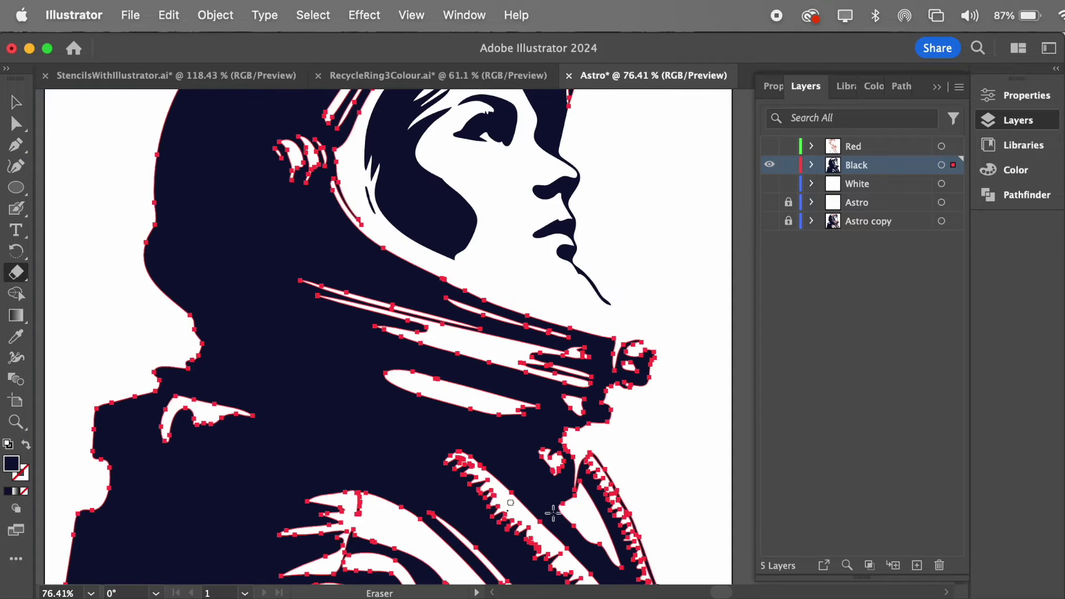
scroll(594, 416, "up", 5)
scroll(344, 273, "down", 2)
left_click_drag(122, 210, 191, 227)
- Review the Eraser tool options and confirm the current settings
scroll(525, 409, "down", 2)
scroll(585, 351, "up", 2)
scroll(597, 311, "up", 2)
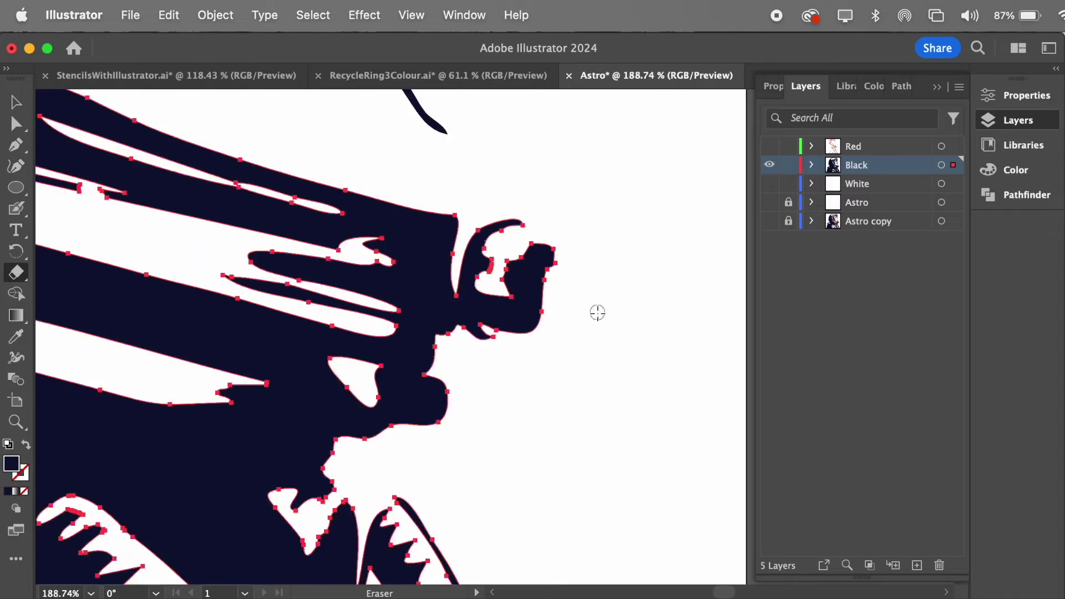
scroll(409, 359, "down", 3)
scroll(440, 385, "up", 3)
scroll(440, 385, "down", 3)
scroll(615, 419, "down", 3)
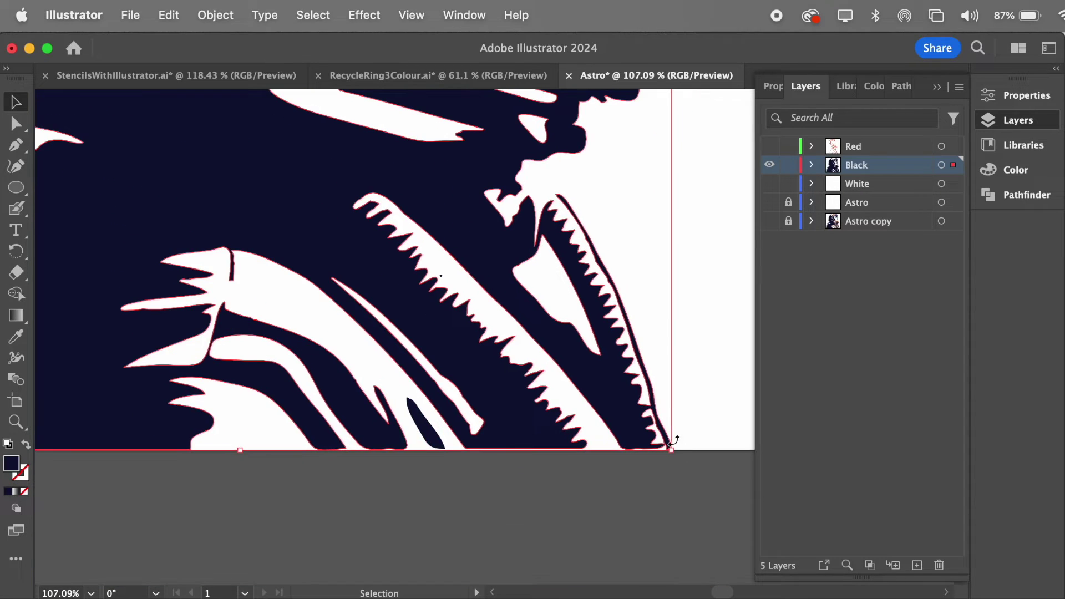
scroll(615, 419, "right", 3)
scroll(616, 418, "up", 4)
double_click(16, 272)
key("Tab")
key("Tab")
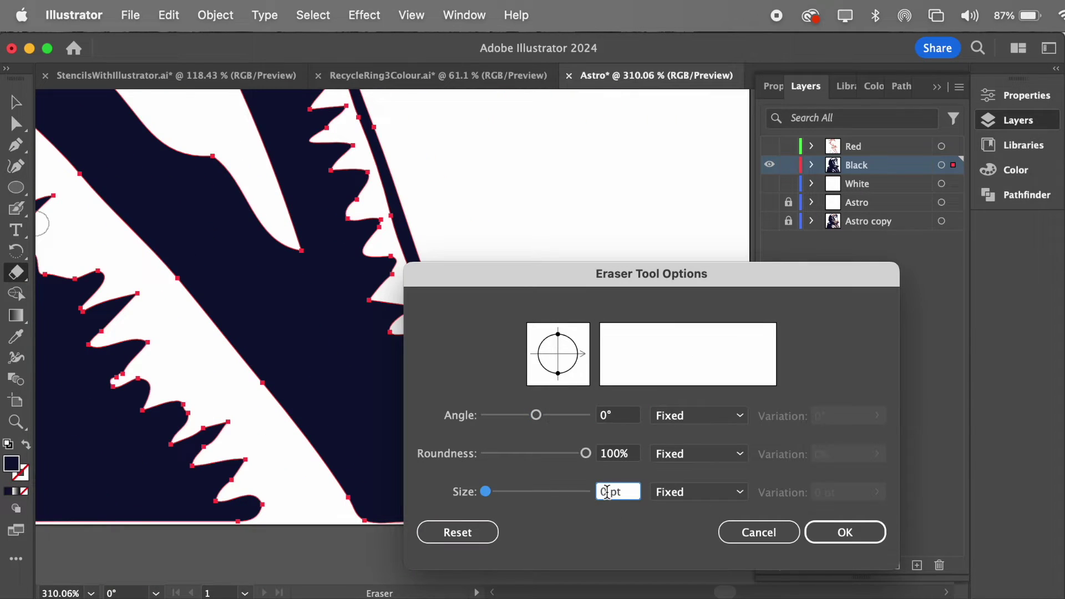
key("Return")
scroll(442, 302, "down", 2)
- Select the dark collar path and erase two thin slivers into it
left_click(26, 103)
scroll(464, 374, "up", 5)
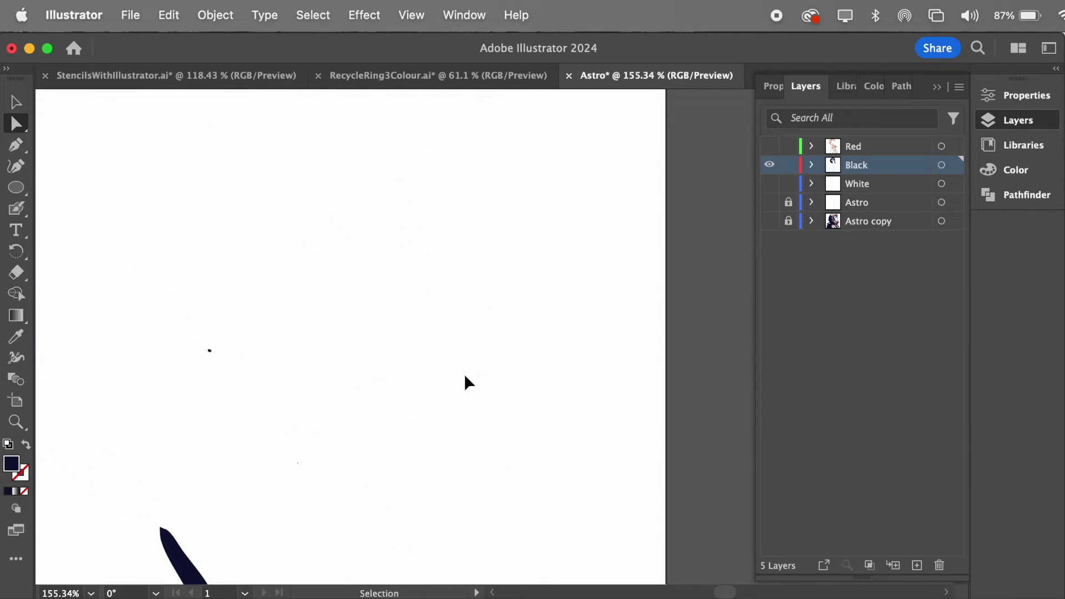
key("a")
scroll(466, 389, "down", 5)
scroll(477, 389, "down", 3)
scroll(91, 186, "up", 2)
left_click(91, 186)
key("shift+e")
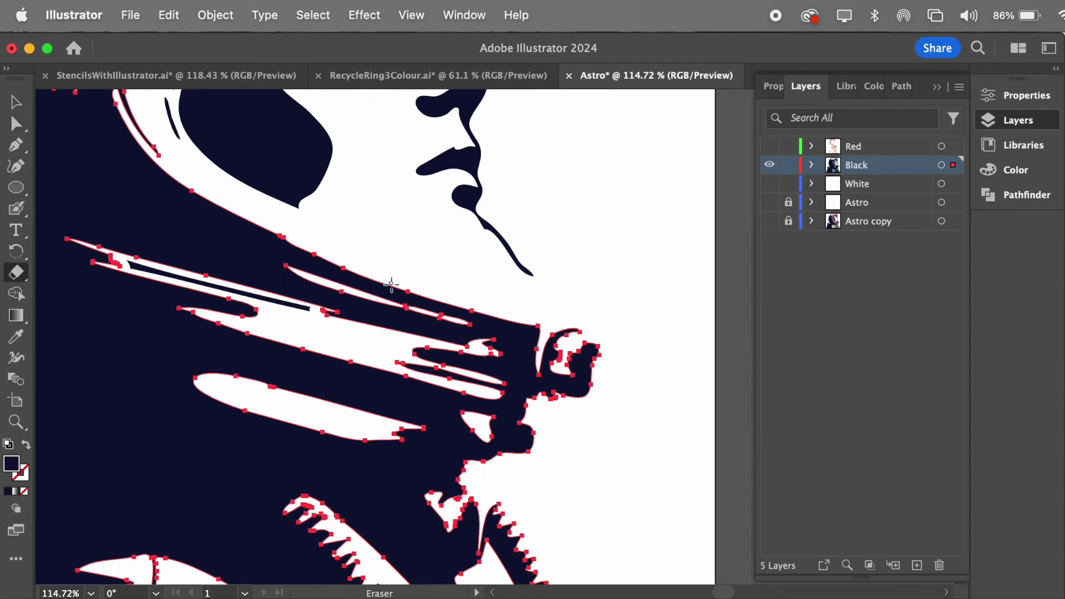
left_click_drag(466, 321, 442, 301)
mouse_move(335, 283)
left_mouse_down()
mouse_move(311, 266)
mouse_move(339, 284)
left_mouse_up()
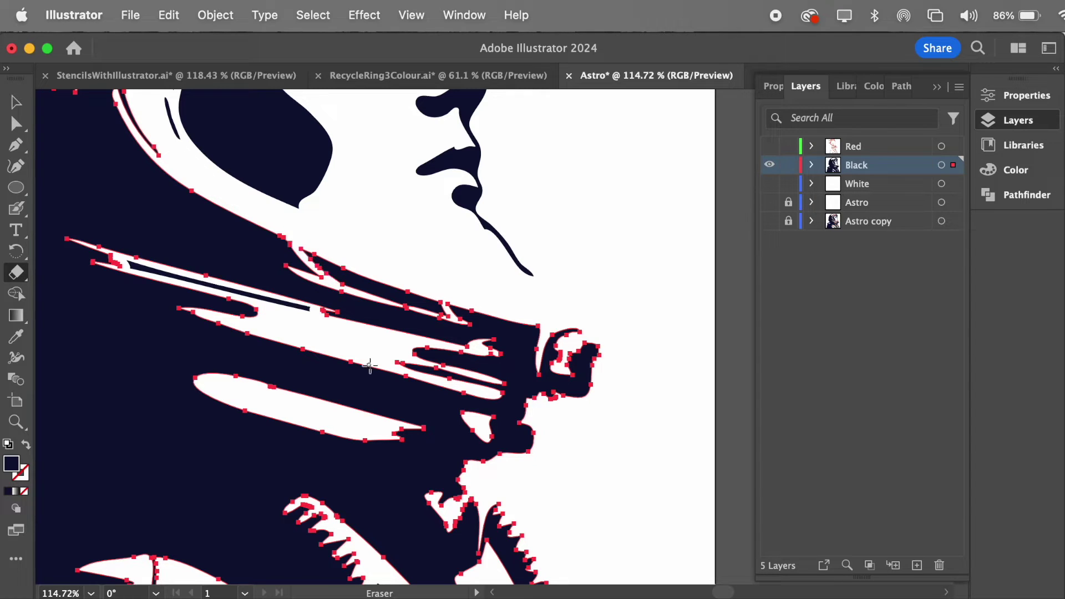
- Select the lower collar path and erase a thin white line across it
scroll(319, 297, "up", 5)
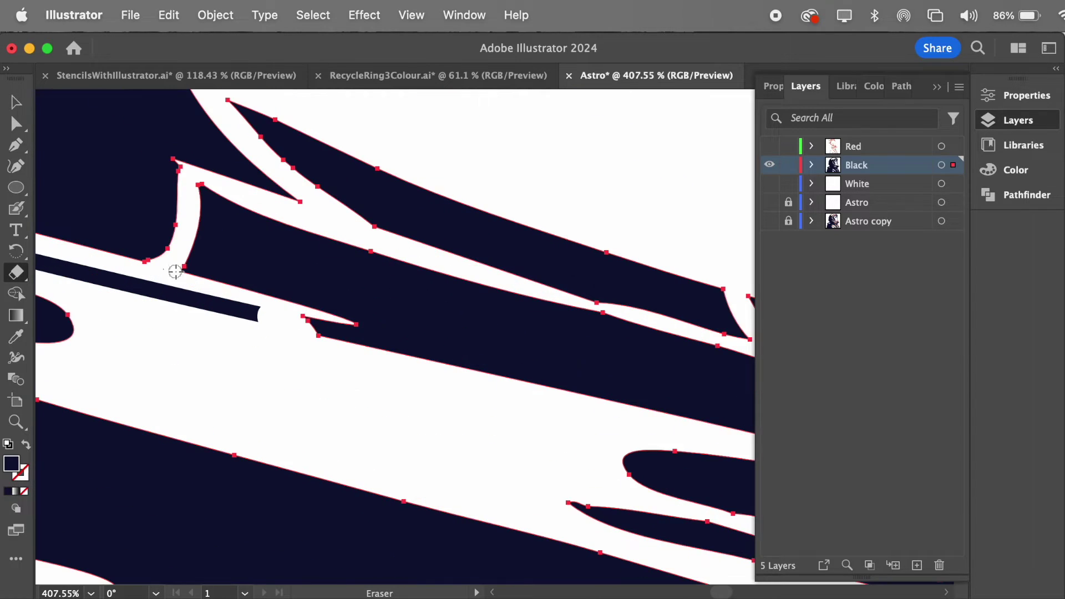
scroll(197, 201, "down", 5)
scroll(374, 332, "up", 2)
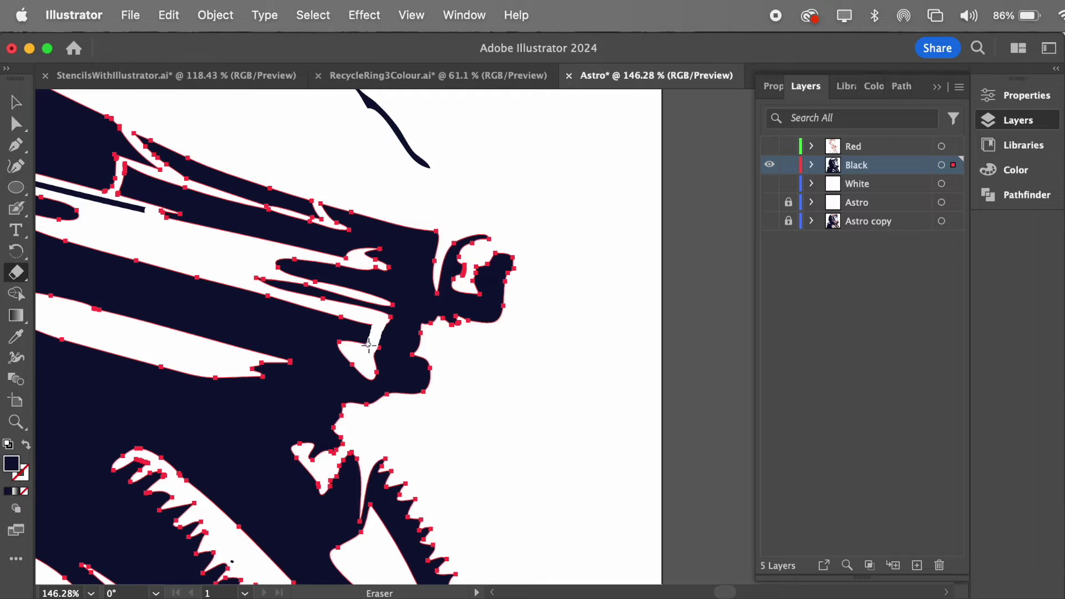
scroll(366, 341, "down", 4)
scroll(340, 370, "up", 1)
scroll(288, 327, "down", 2)
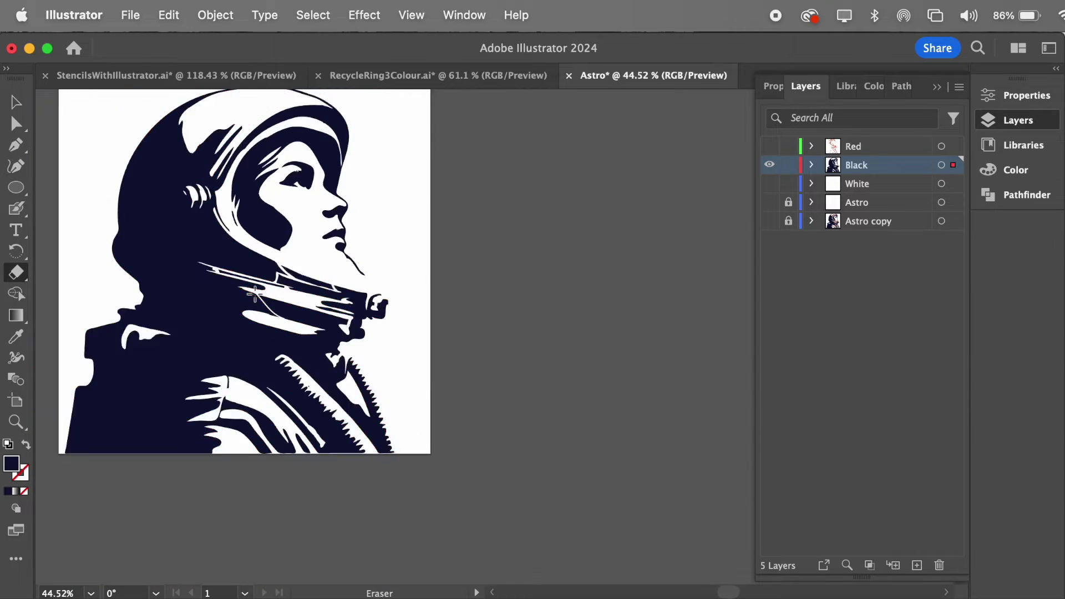
scroll(250, 361, "up", 3)
key("a")
scroll(289, 293, "right", 3)
scroll(409, 317, "left", 3)
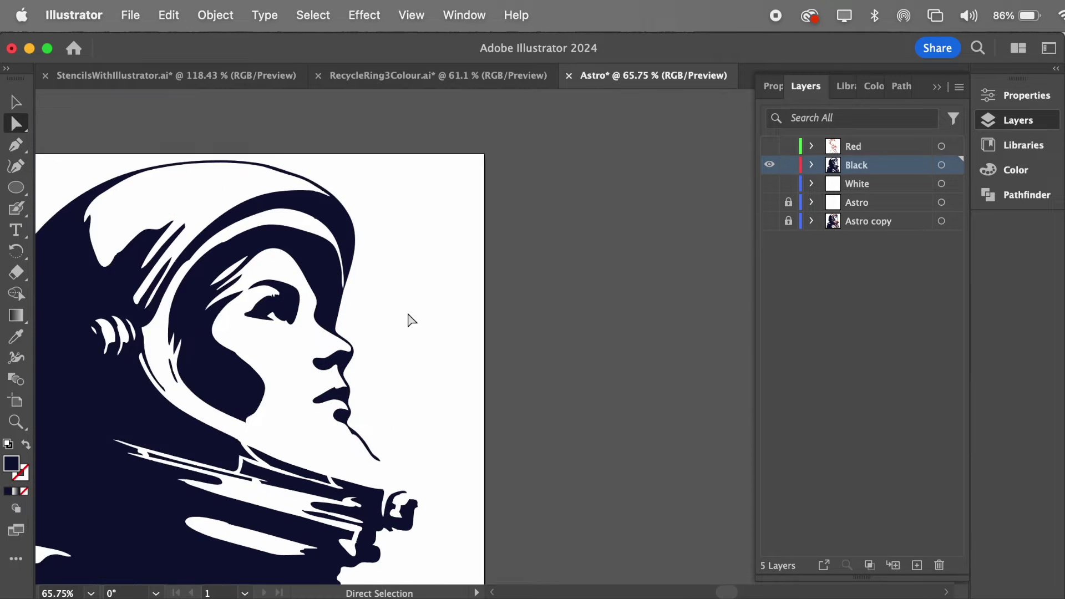
scroll(408, 316, "down", 2)
scroll(288, 502, "up", 4)
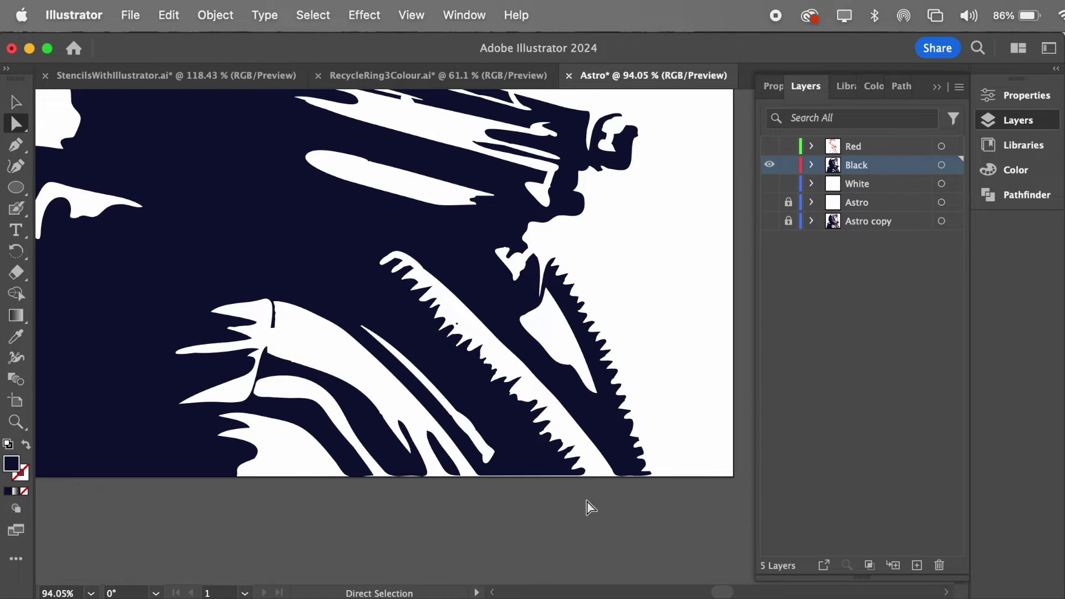
scroll(694, 377, "down", 4)
scroll(554, 340, "up", 1)
scroll(543, 405, "up", 4)
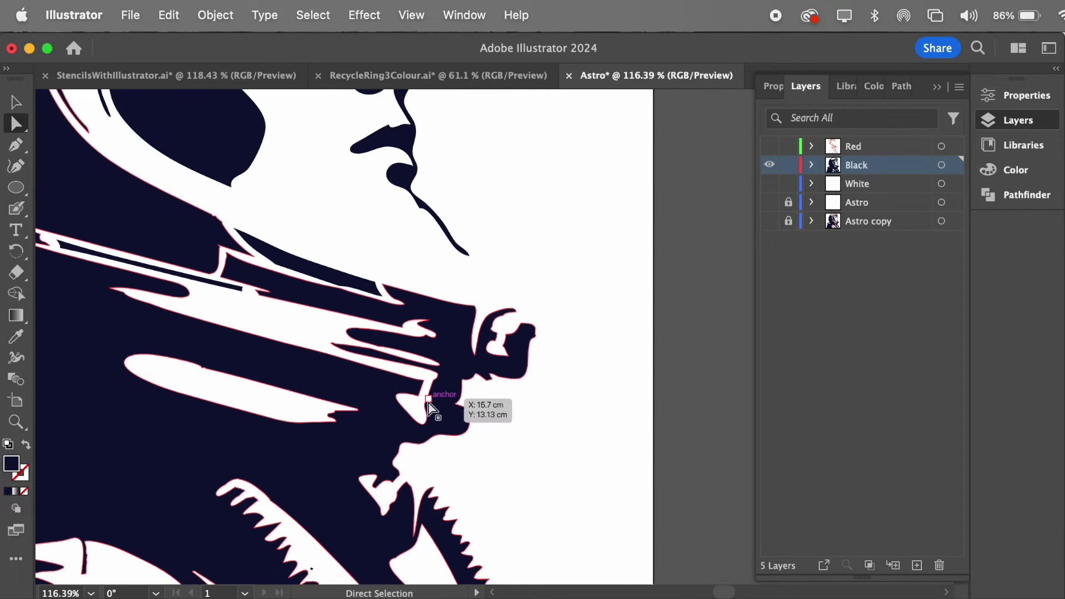
left_click(435, 409)
key("shift+e")
scroll(439, 406, "down", 3)
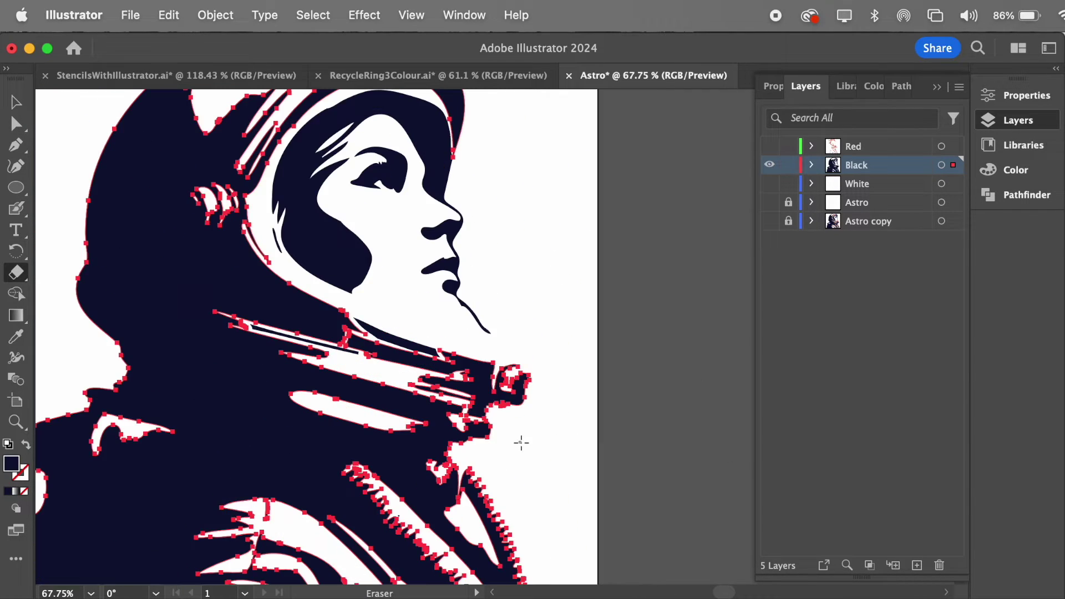
mouse_move(438, 424)
left_mouse_down()
mouse_move(425, 425)
mouse_move(460, 425)
mouse_move(382, 427)
mouse_move(355, 478)
left_mouse_up()
- Erase three short gaps and strokes through the dark path
scroll(388, 444, "up", 5)
scroll(369, 476, "down", 4)
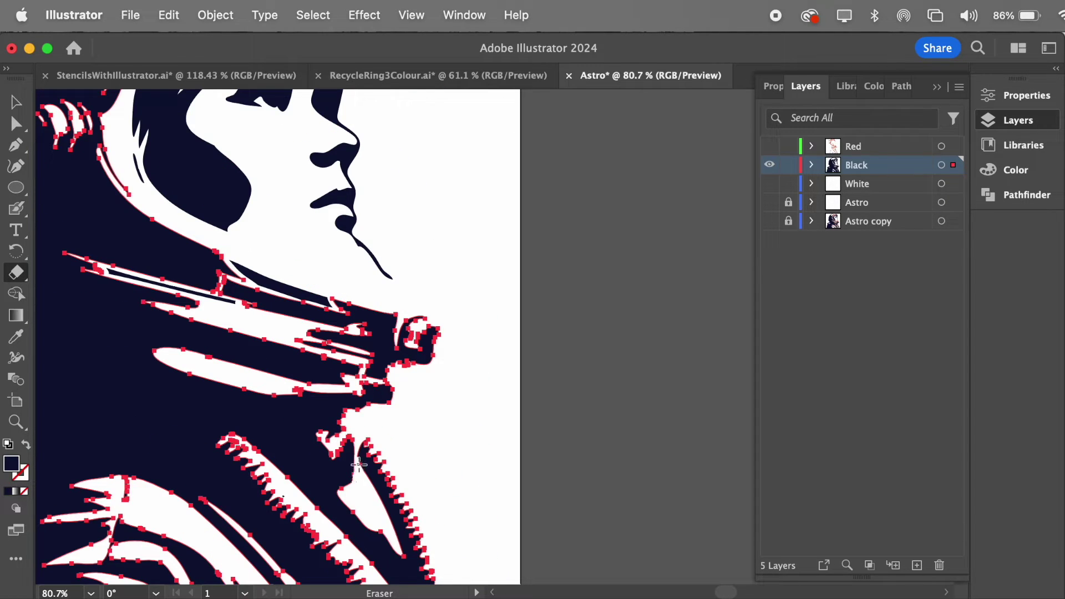
left_click_drag(401, 552, 423, 551)
scroll(423, 551, "up", 5)
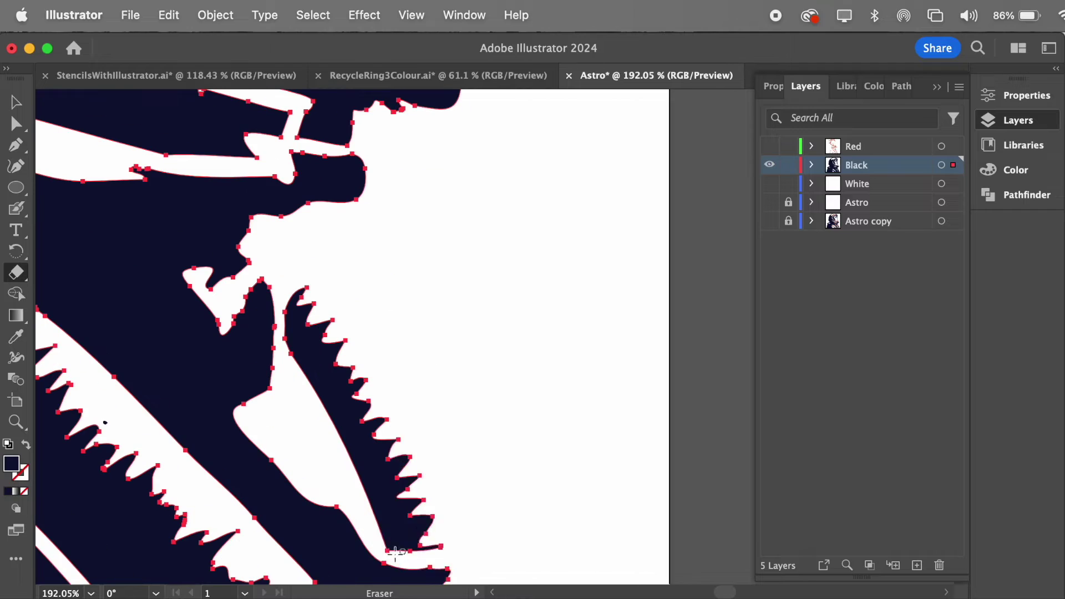
scroll(388, 535, "down", 6)
scroll(460, 434, "up", 1)
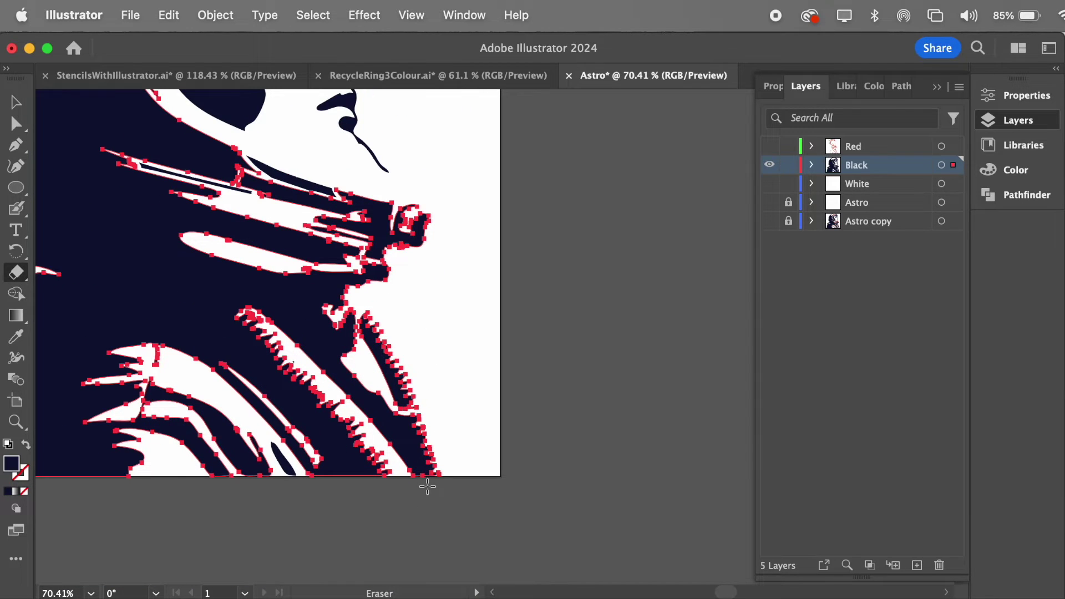
scroll(311, 467, "up", 5)
left_click_drag(311, 466, 301, 482)
scroll(191, 372, "up", 4)
scroll(191, 371, "left", 4)
mouse_move(211, 305)
left_mouse_down()
mouse_move(124, 274)
mouse_move(179, 280)
left_mouse_up()
- Erase a cut through the dark wedge between the white stripes
scroll(179, 280, "down", 4)
scroll(131, 345, "up", 3)
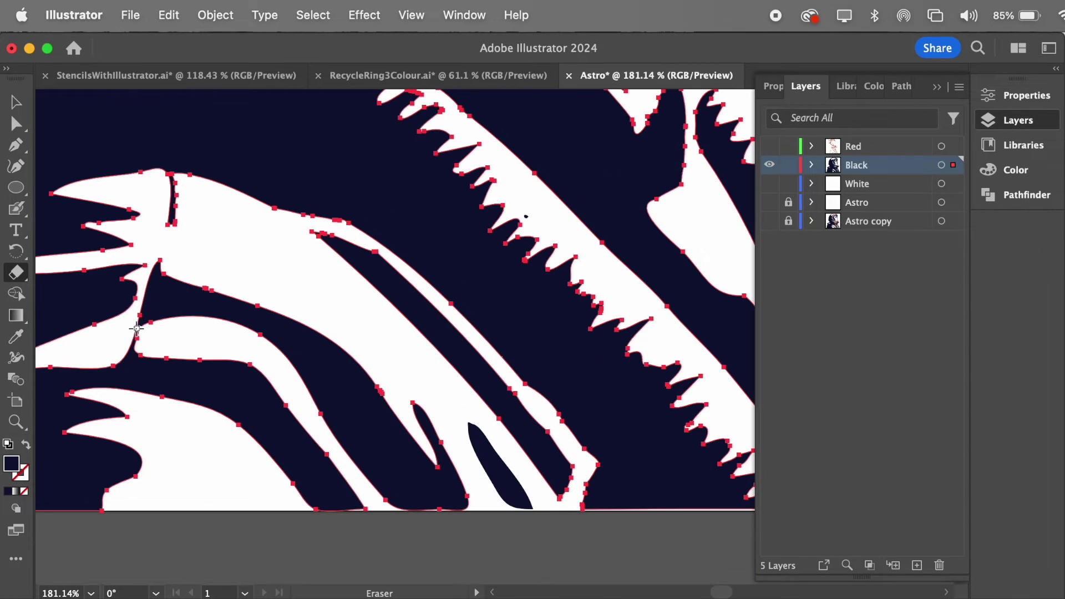
scroll(131, 311, "up", 3)
key("a")
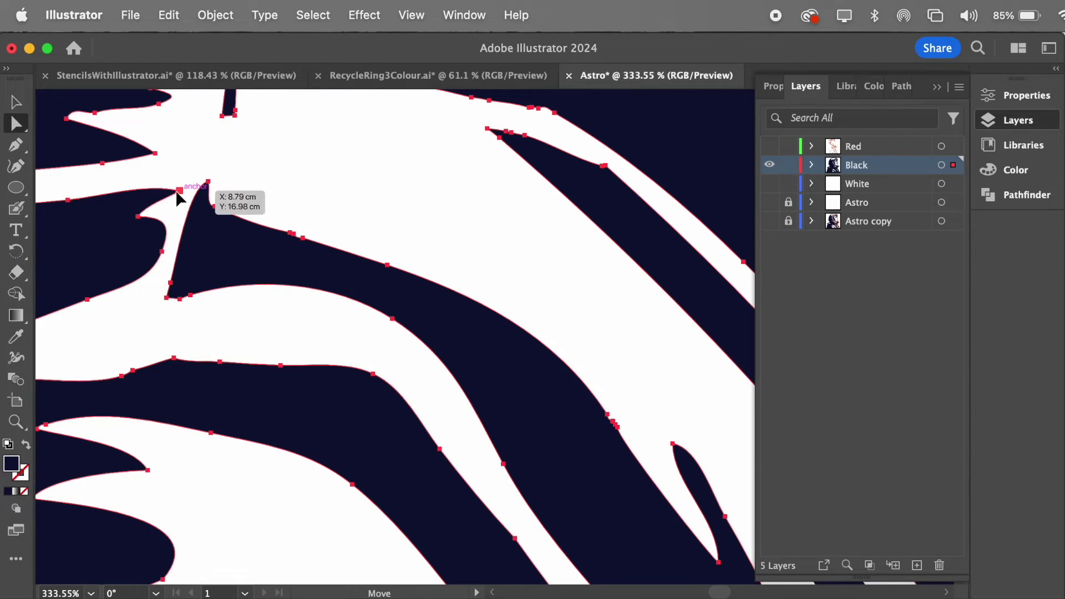
scroll(289, 218, "down", 3)
scroll(289, 218, "up", 2)
left_click(16, 273)
left_click_drag(252, 216, 237, 282)
key("a")
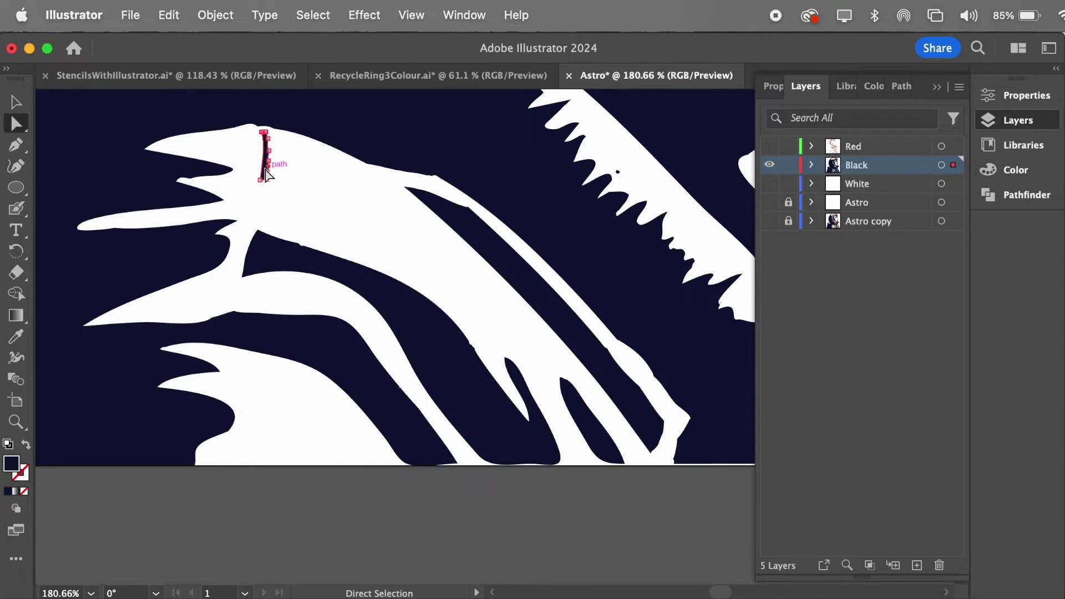
scroll(504, 159, "up", 4)
scroll(503, 158, "down", 5)
scroll(647, 342, "up", 10)
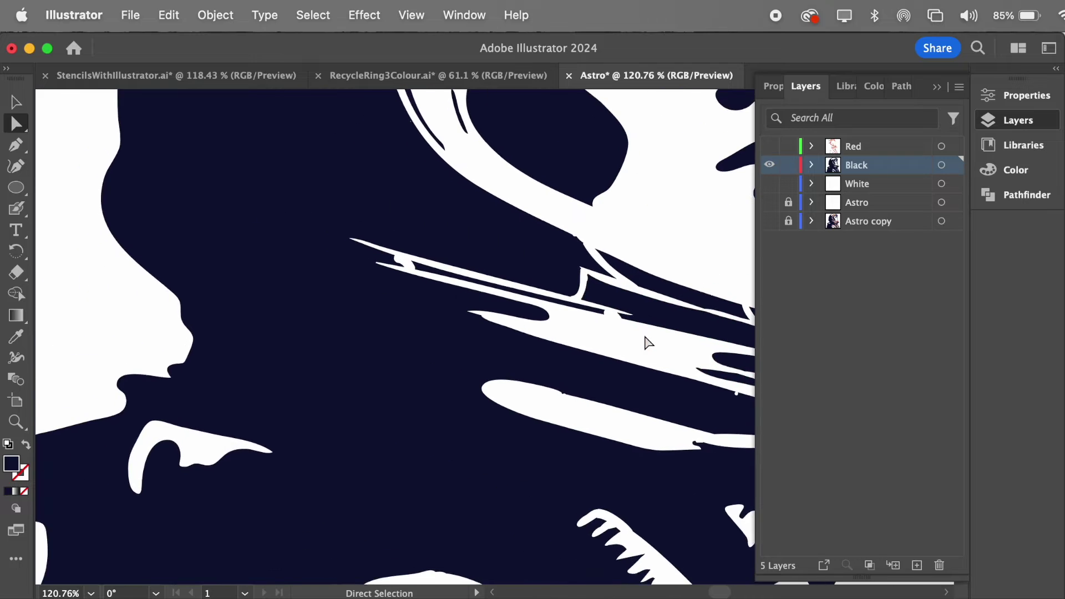
- Check the Blob Brush settings, then erase the ragged edge along the chin
double_click(16, 208)
key("Escape")
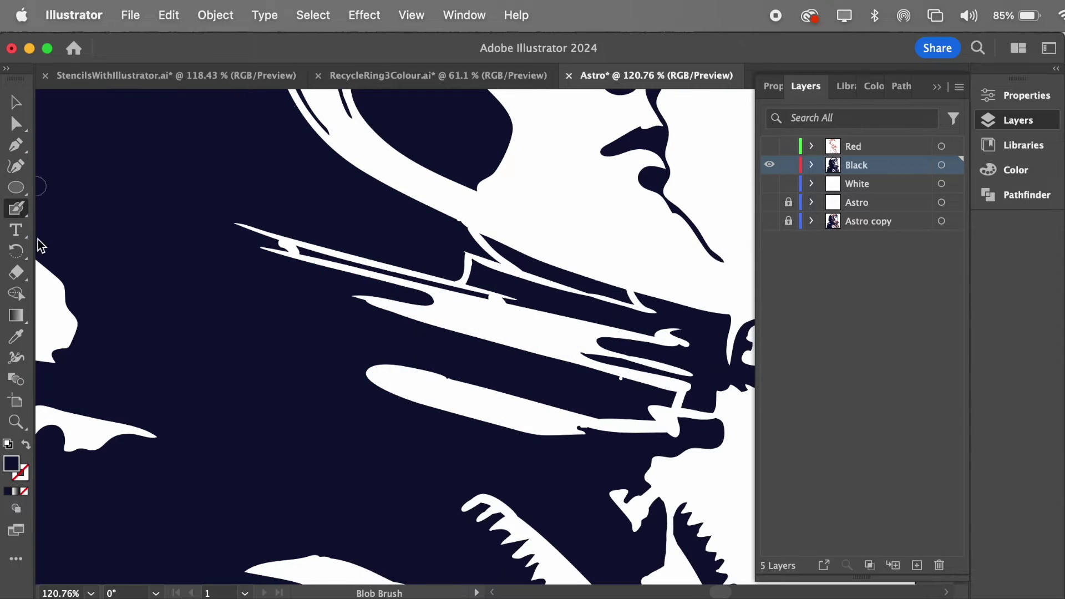
left_click(16, 273)
scroll(252, 362, "down", 3)
scroll(253, 362, "up", 3)
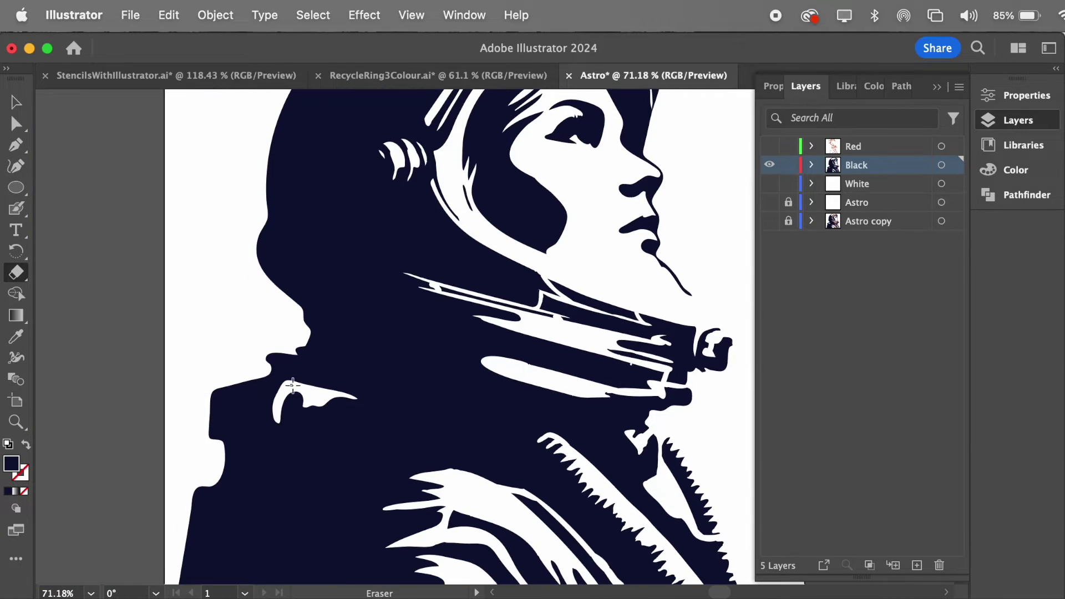
mouse_move(263, 363)
left_mouse_down()
mouse_move(286, 380)
mouse_move(245, 364)
left_mouse_up()
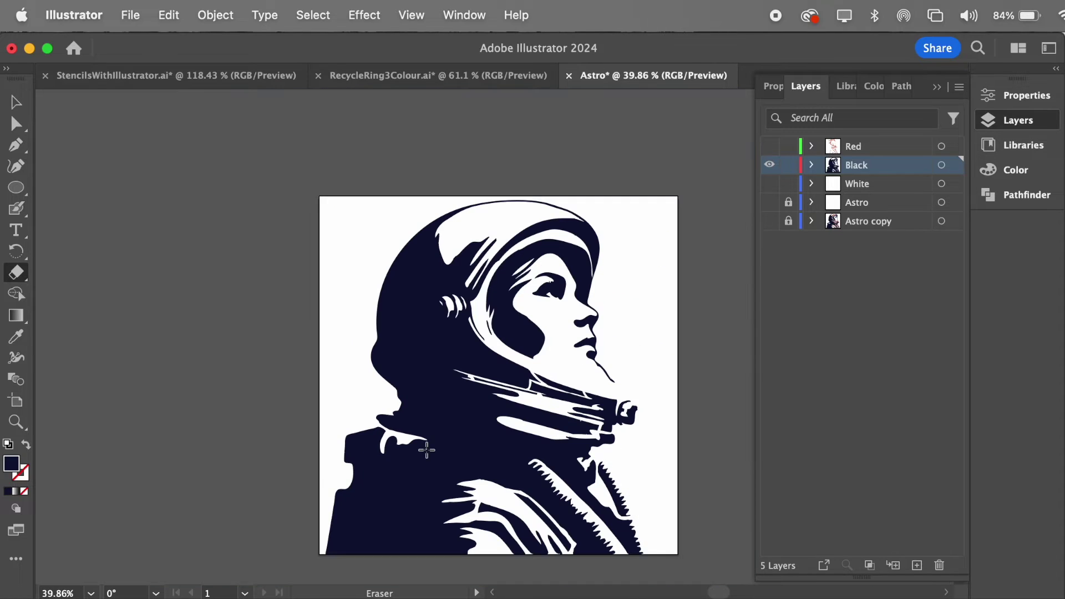
scroll(423, 448, "down", 5)
scroll(304, 237, "up", 2)
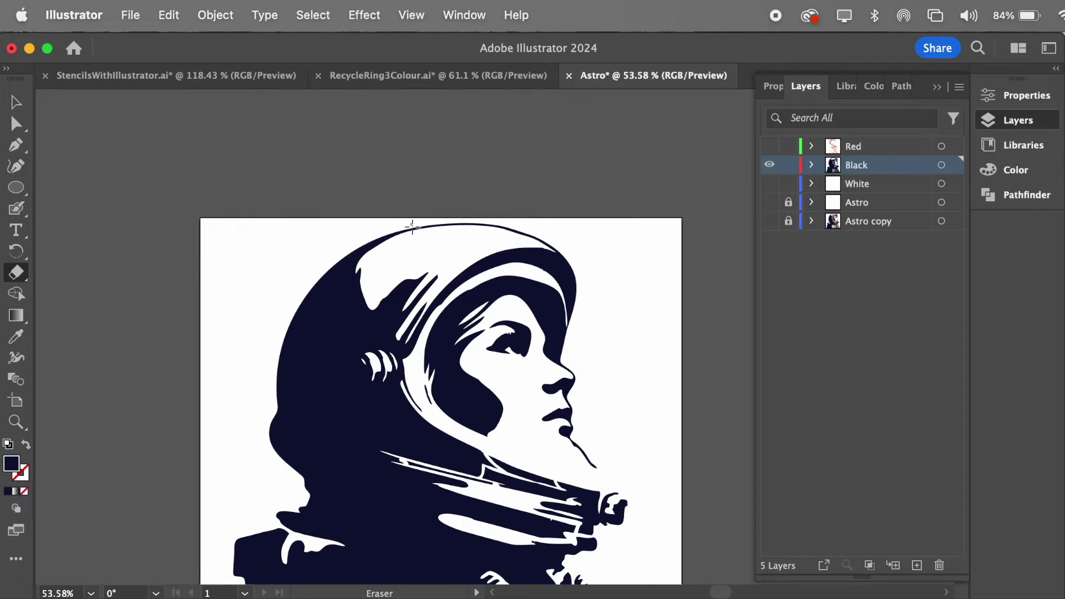
scroll(540, 238, "up", 1)
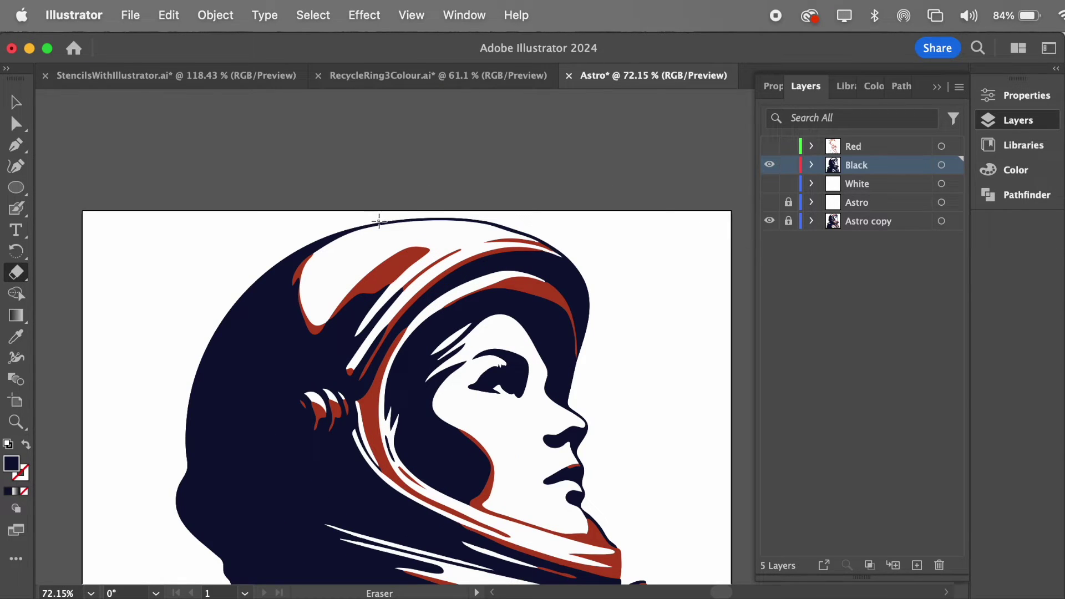
- Toggle the red Astro copy layer's visibility to compare it with the navy shapes
left_click(770, 221)
scroll(678, 344, "down", 3)
scroll(564, 333, "up", 6)
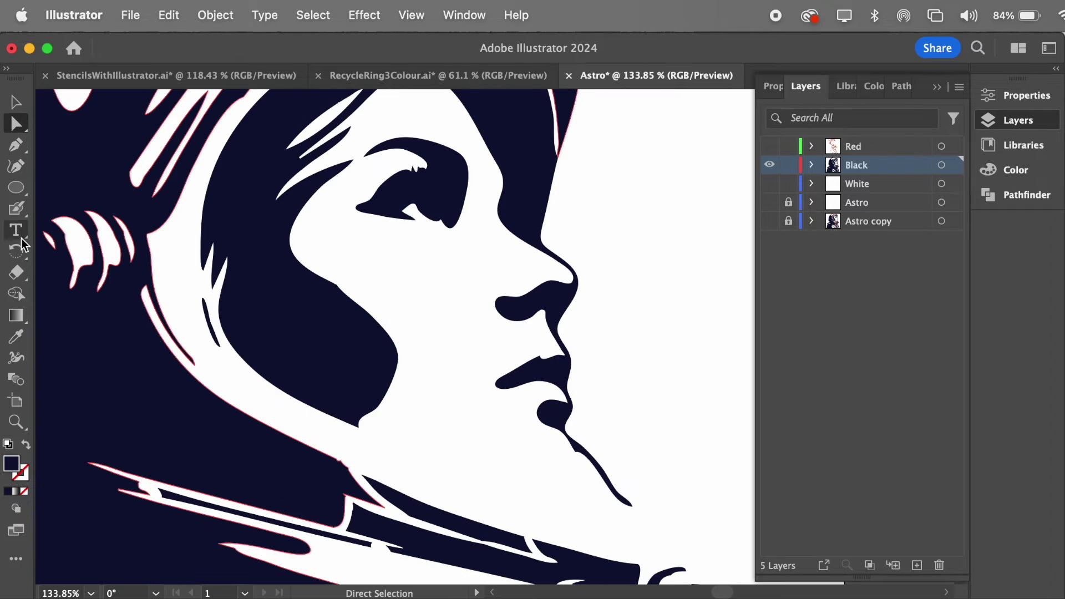
scroll(625, 457, "down", 4)
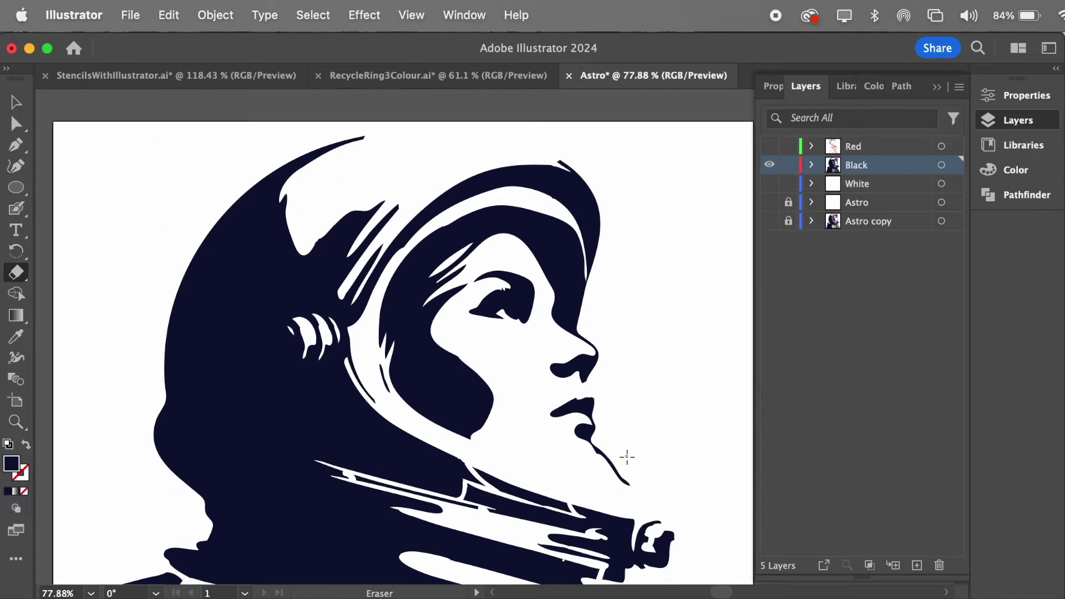
key("ctrl+z")
scroll(527, 457, "up", 4)
scroll(558, 322, "up", 1)
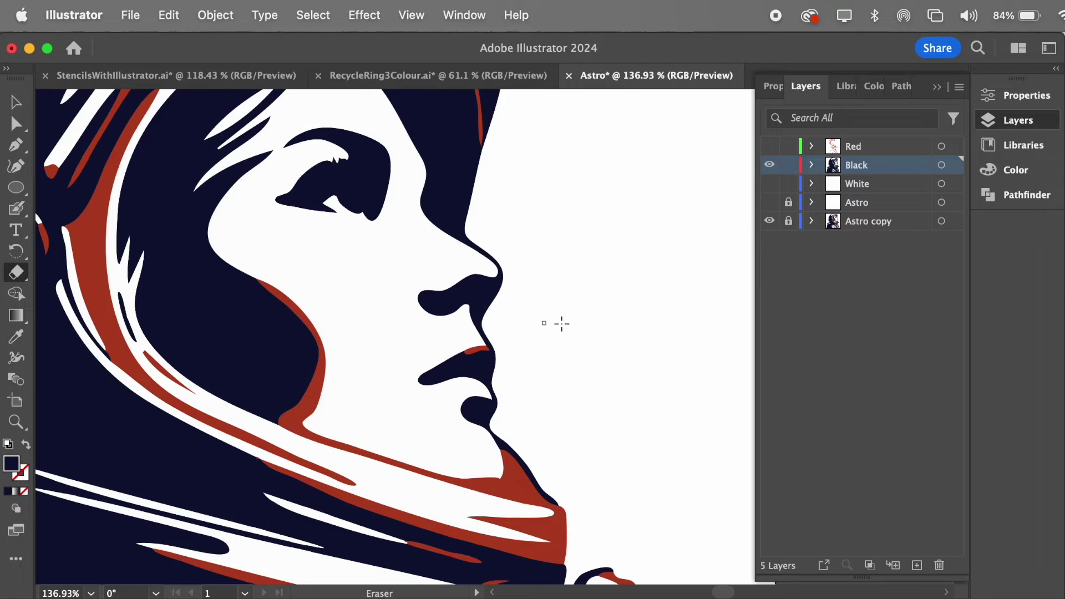
left_click(769, 221)
scroll(541, 266, "up", 3)
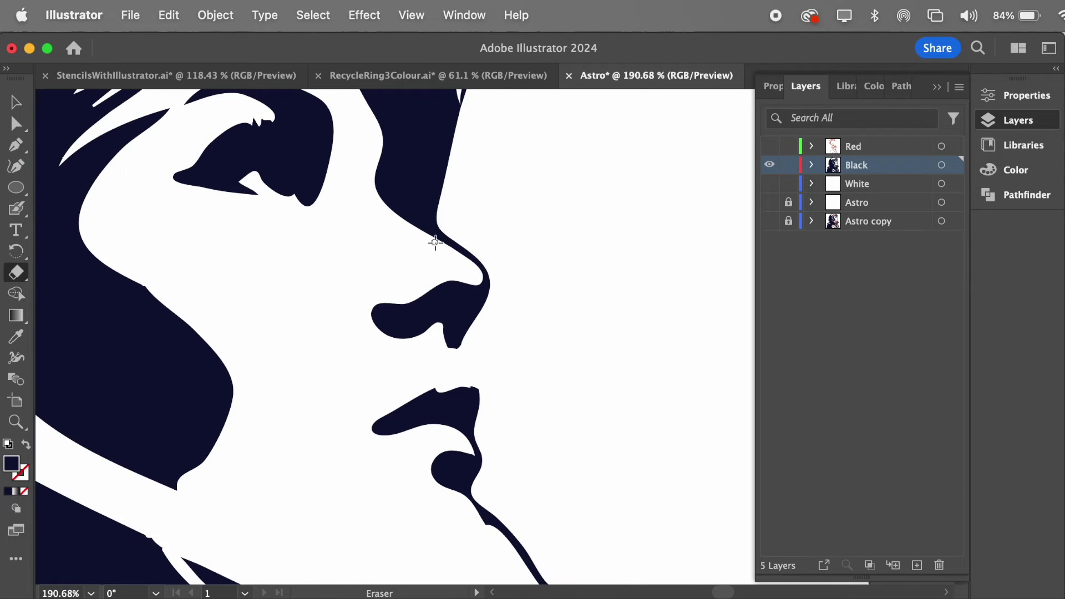
scroll(482, 274, "down", 4)
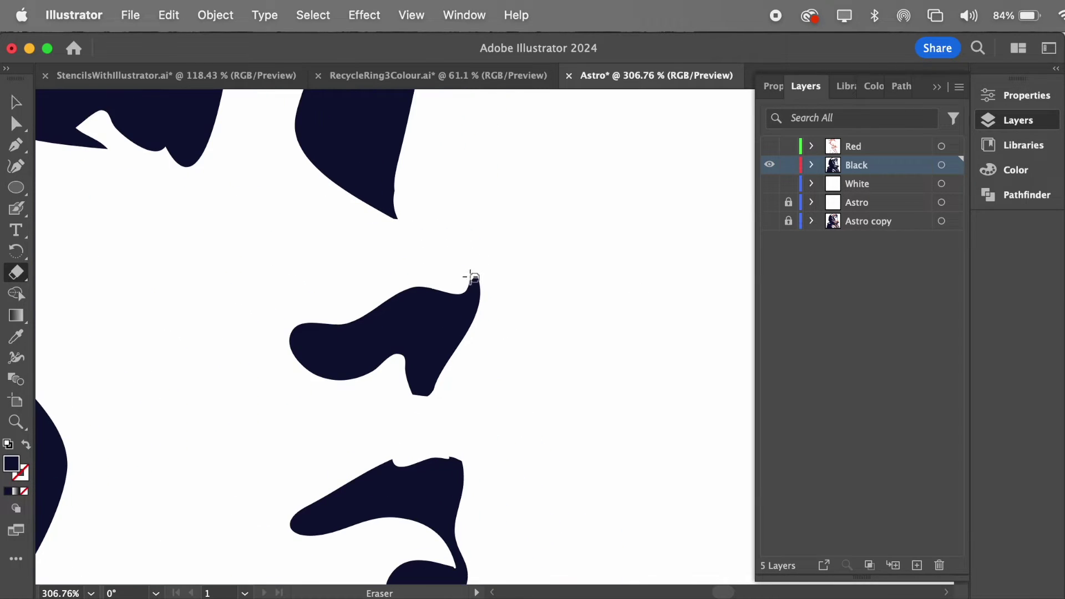
scroll(502, 276, "down", 4)
scroll(329, 296, "up", 6)
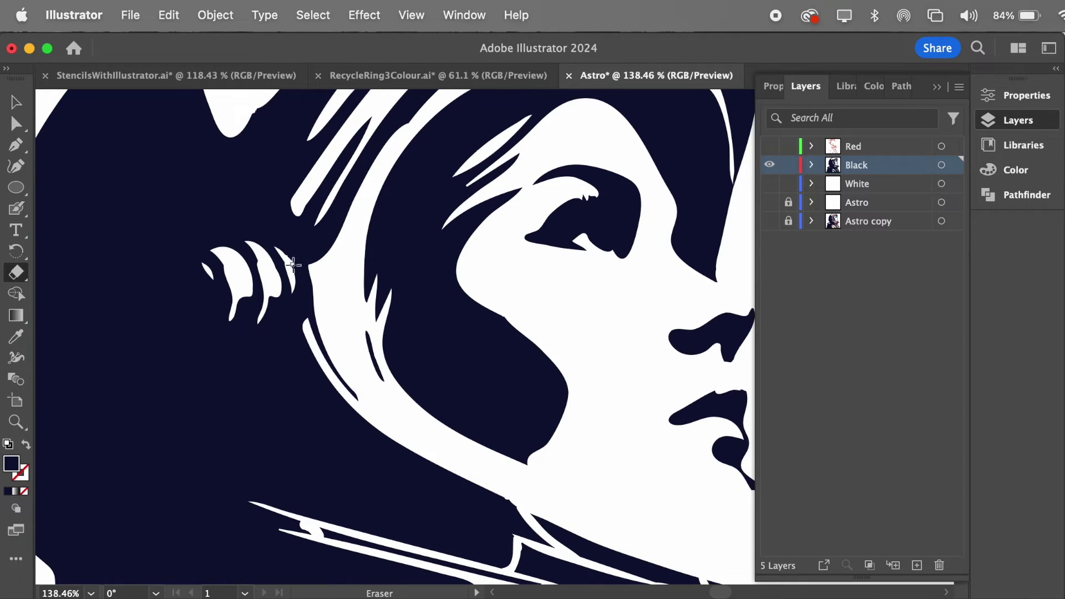
left_click(769, 221)
left_click(770, 221)
scroll(278, 250, "up", 3)
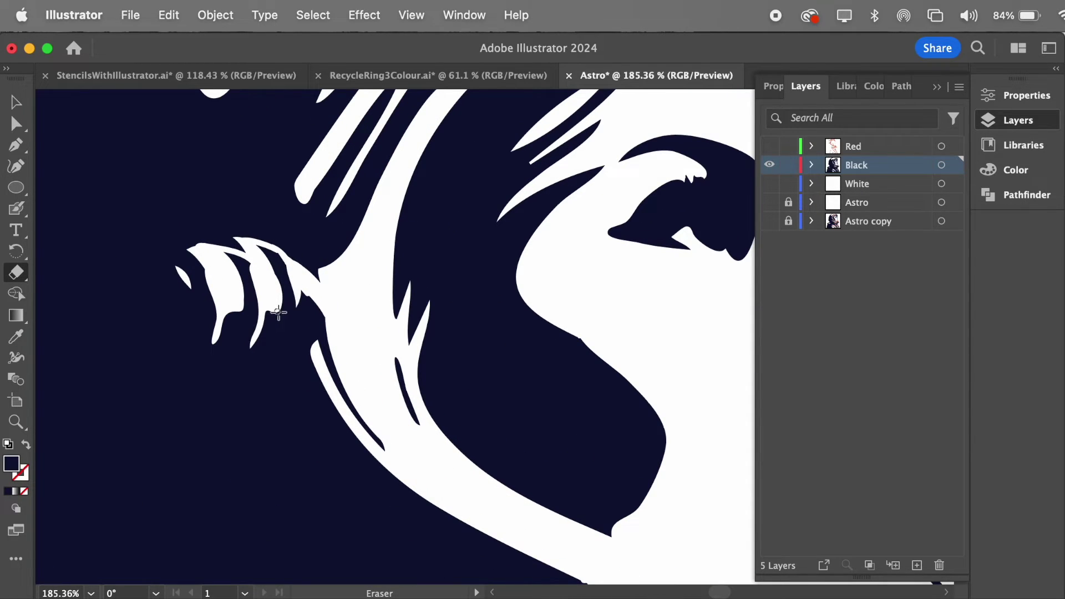
- Inspect the dark path's anchor points, then erase roughness from the helmet's top edge
key("a")
left_click(184, 279)
scroll(361, 327, "down", 8)
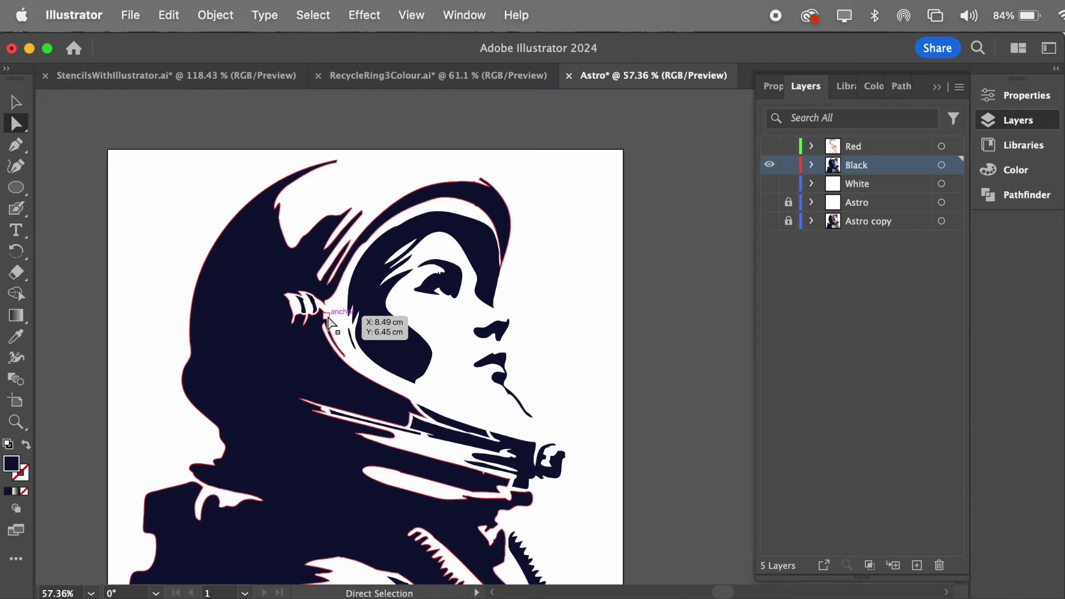
scroll(361, 327, "up", 10)
key("shift+e")
left_click_drag(528, 119, 560, 124)
scroll(566, 166, "up", 6)
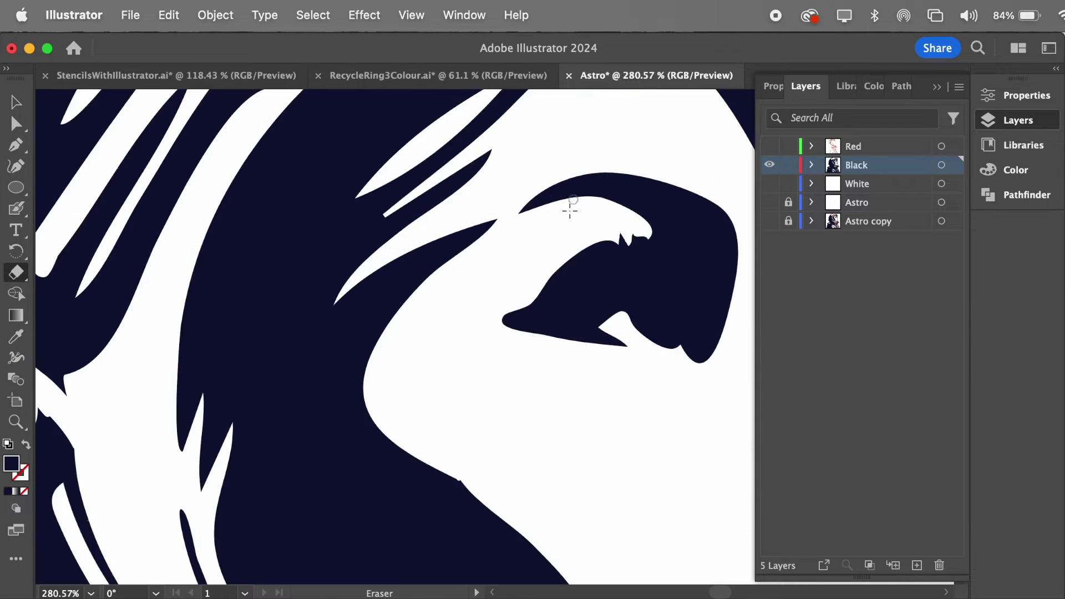
mouse_move(488, 217)
left_mouse_down()
mouse_move(635, 161)
mouse_move(475, 226)
left_mouse_up()
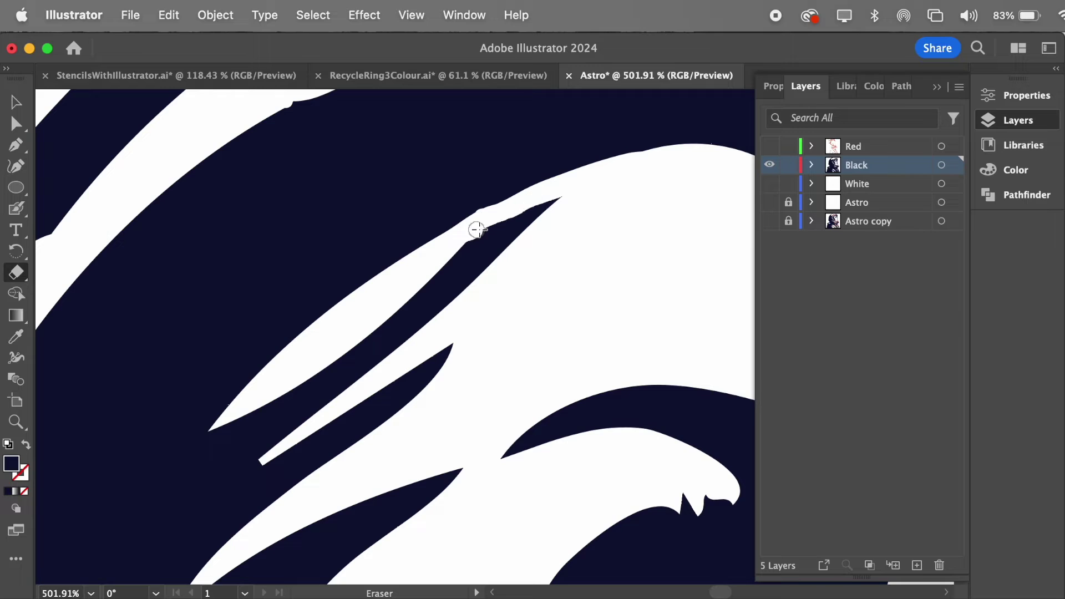
scroll(610, 310, "down", 12)
- Show the Red layer and briefly hide Black to see the red shapes alone
left_click(769, 146)
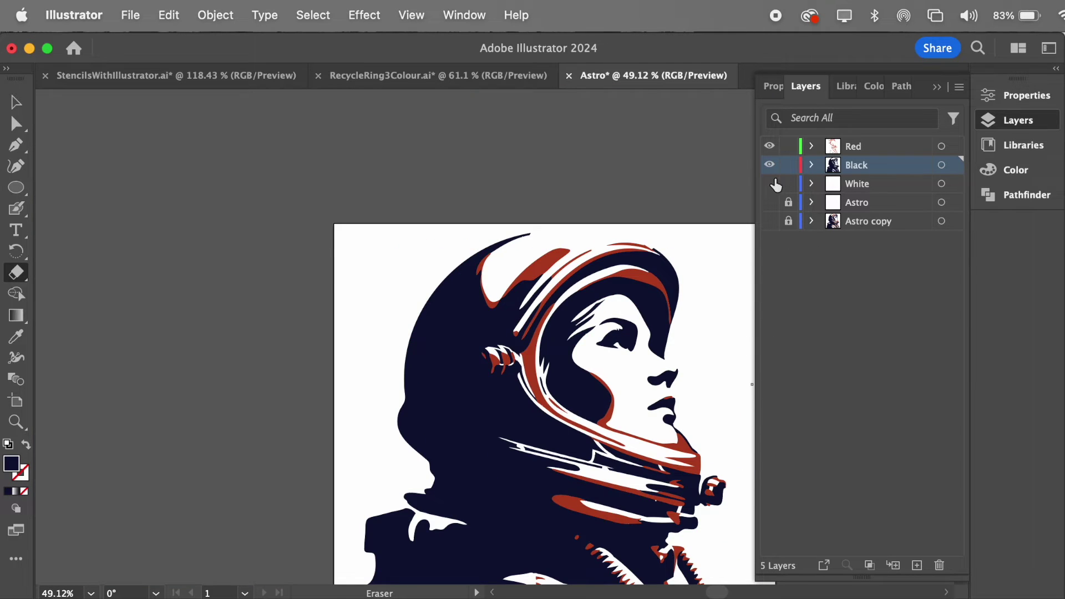
scroll(666, 380, "up", 1)
left_click(770, 165)
scroll(549, 288, "up", 4)
scroll(550, 287, "down", 5)
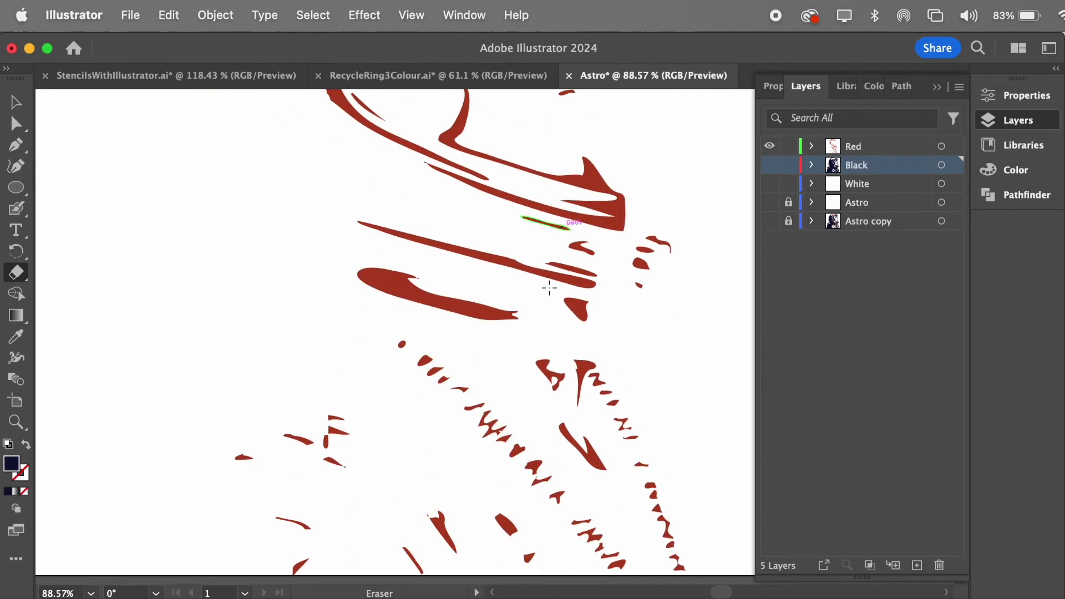
scroll(618, 368, "down", 3)
left_click(769, 165)
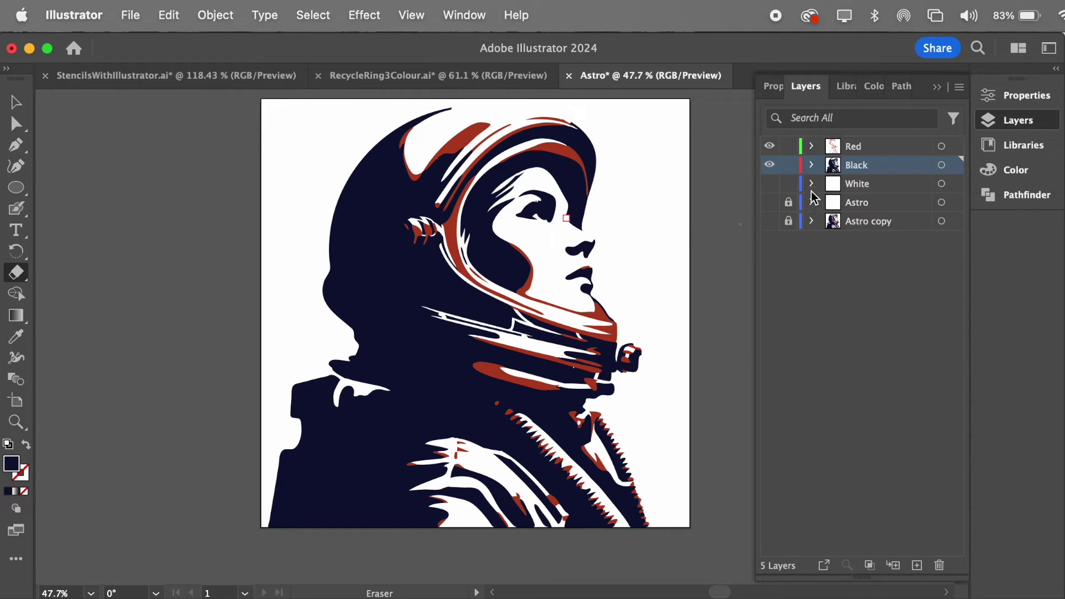
- Hide Black, make Red current and pan through the red shapes, then show Black again
left_click(770, 165)
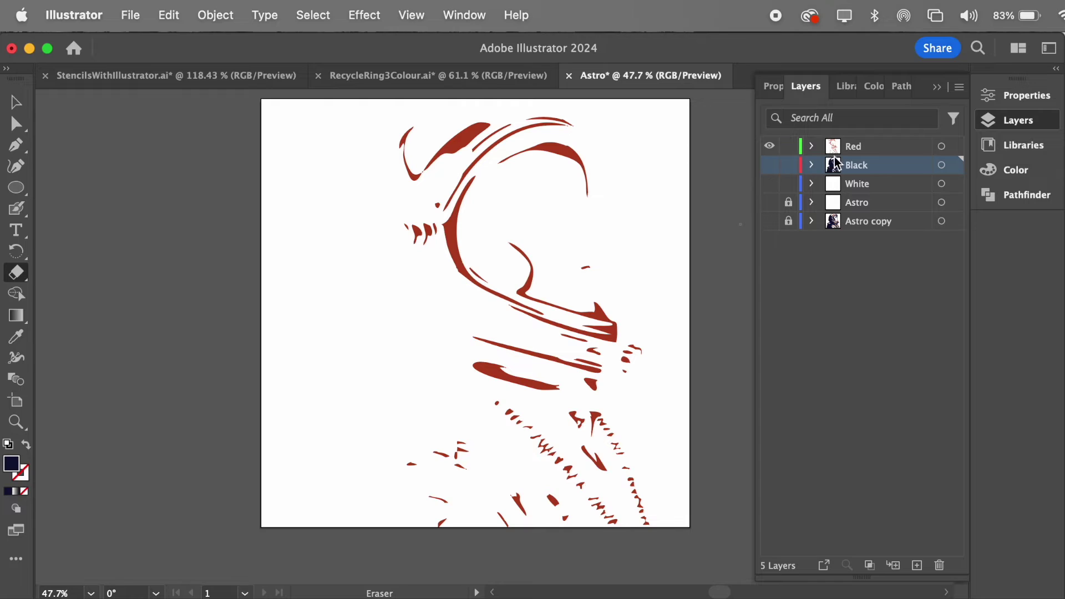
left_click(850, 150)
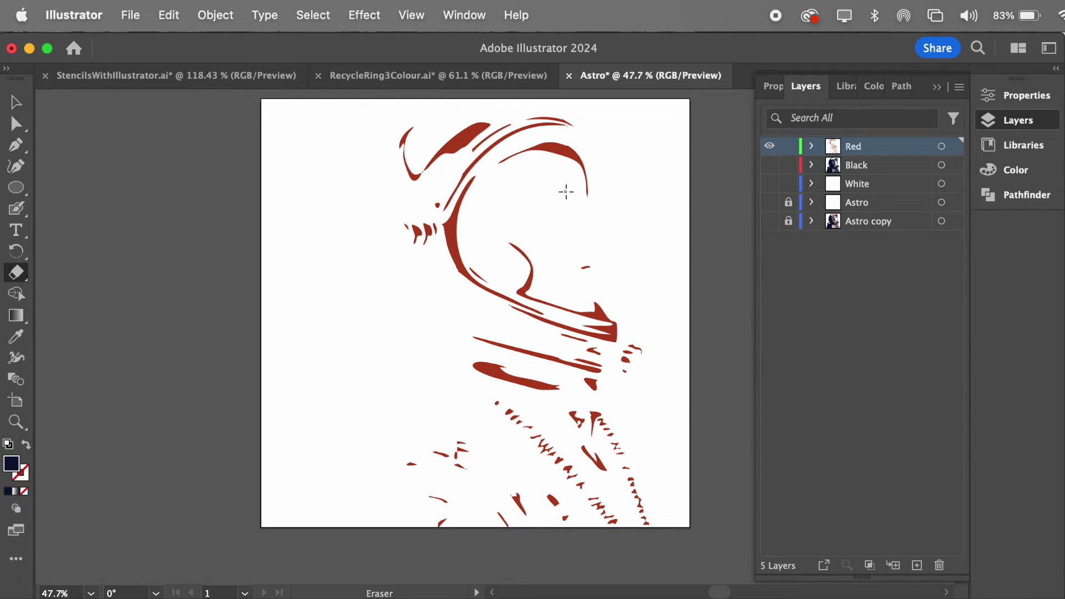
scroll(566, 192, "up", 6)
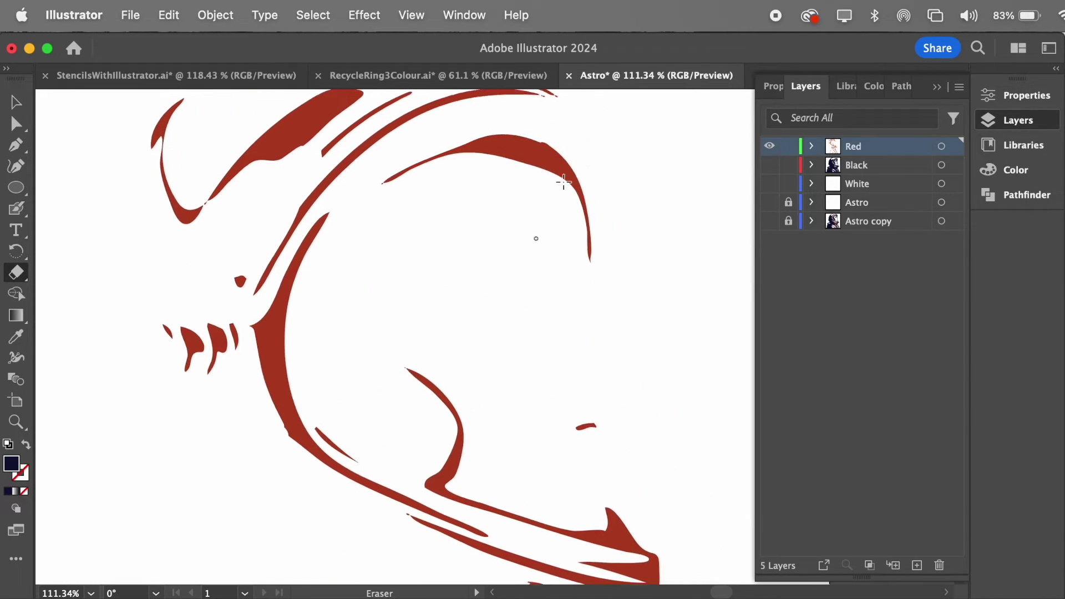
scroll(564, 182, "up", 2)
scroll(510, 279, "down", 6)
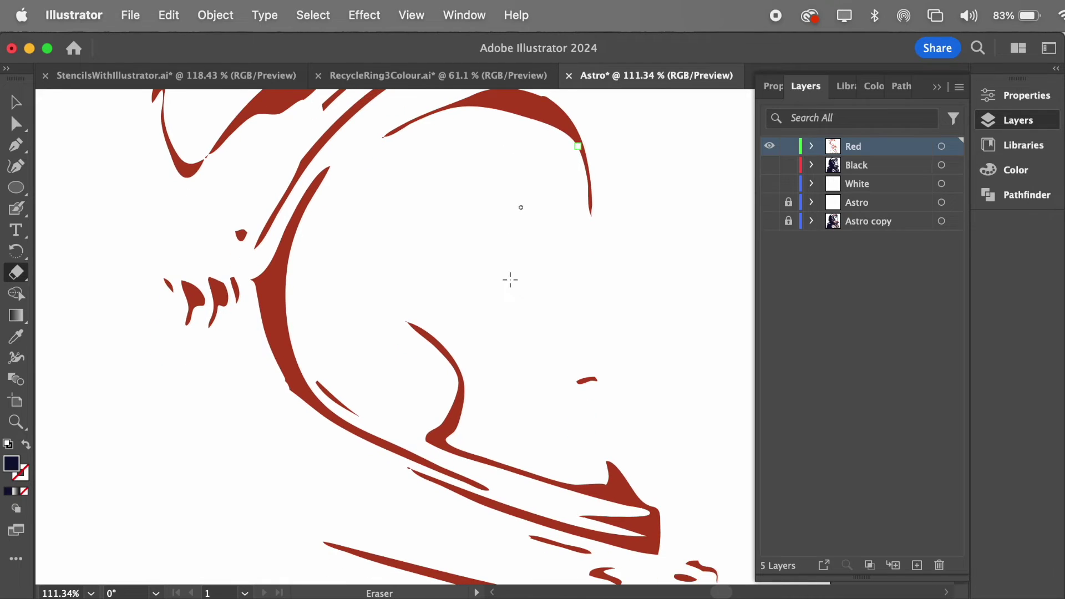
scroll(509, 279, "down", 3)
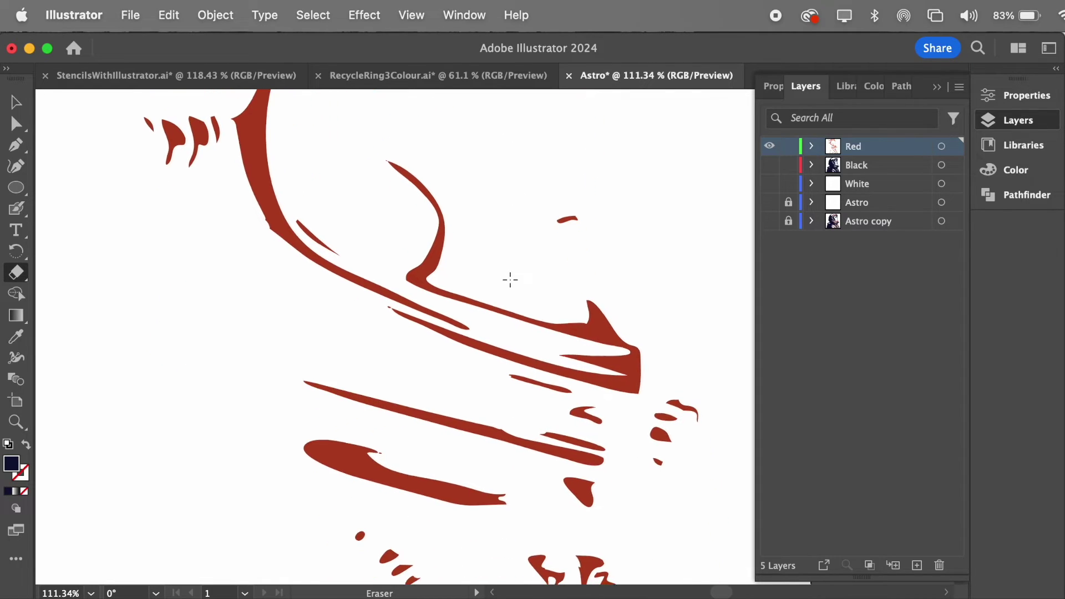
scroll(579, 444, "down", 4)
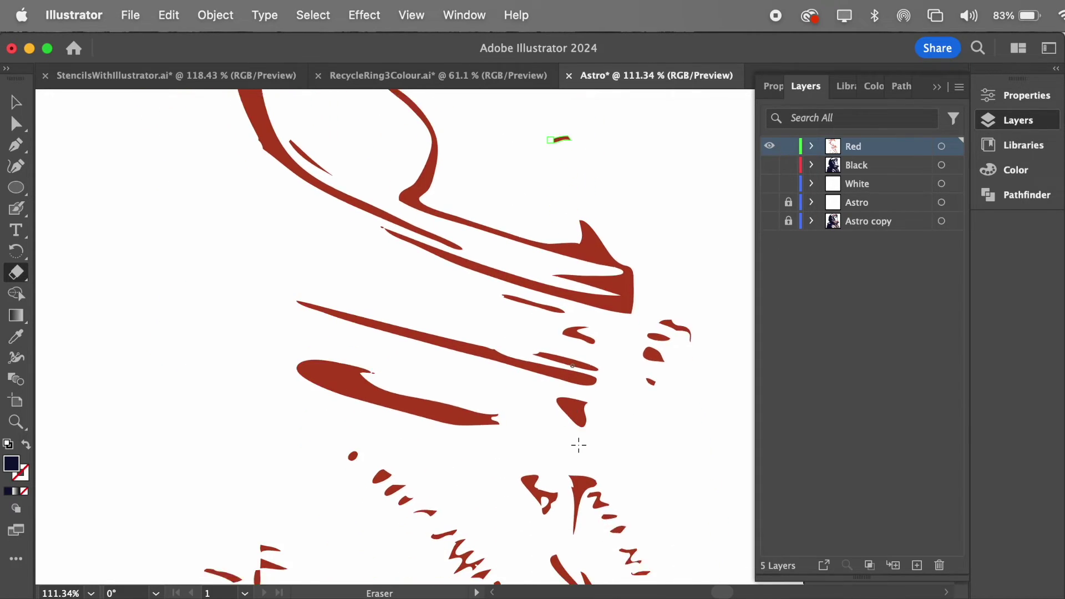
scroll(544, 471, "up", 5)
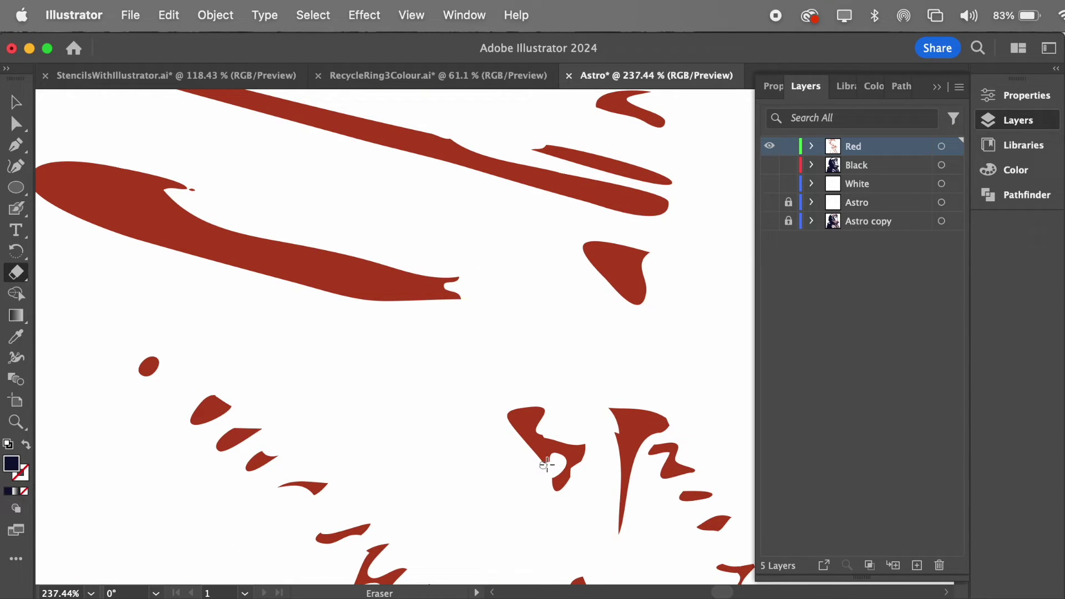
scroll(551, 344, "down", 6)
scroll(552, 344, "right", 3)
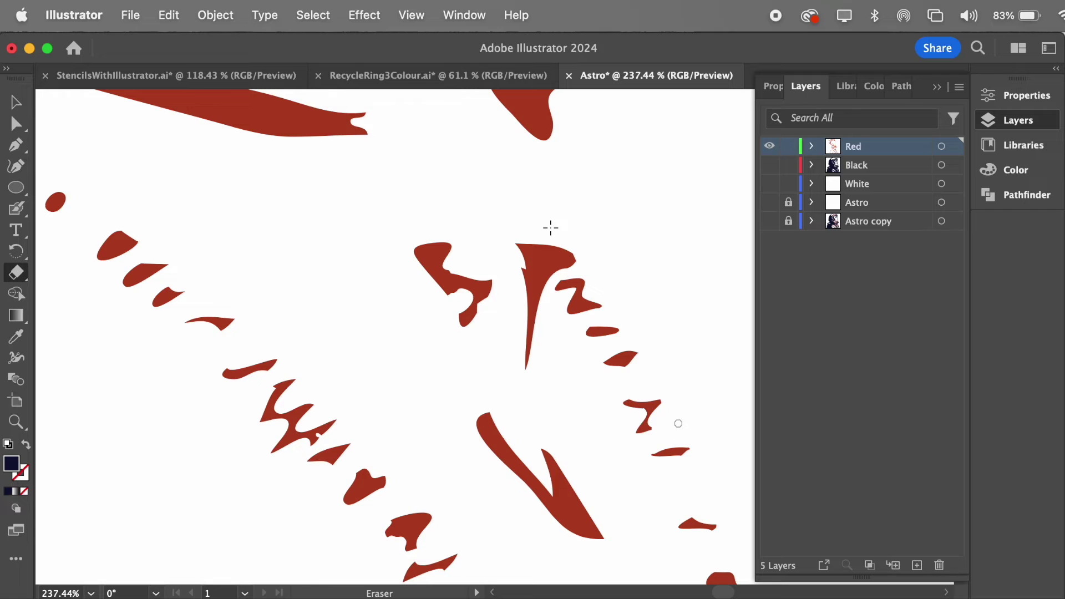
scroll(550, 227, "down", 7)
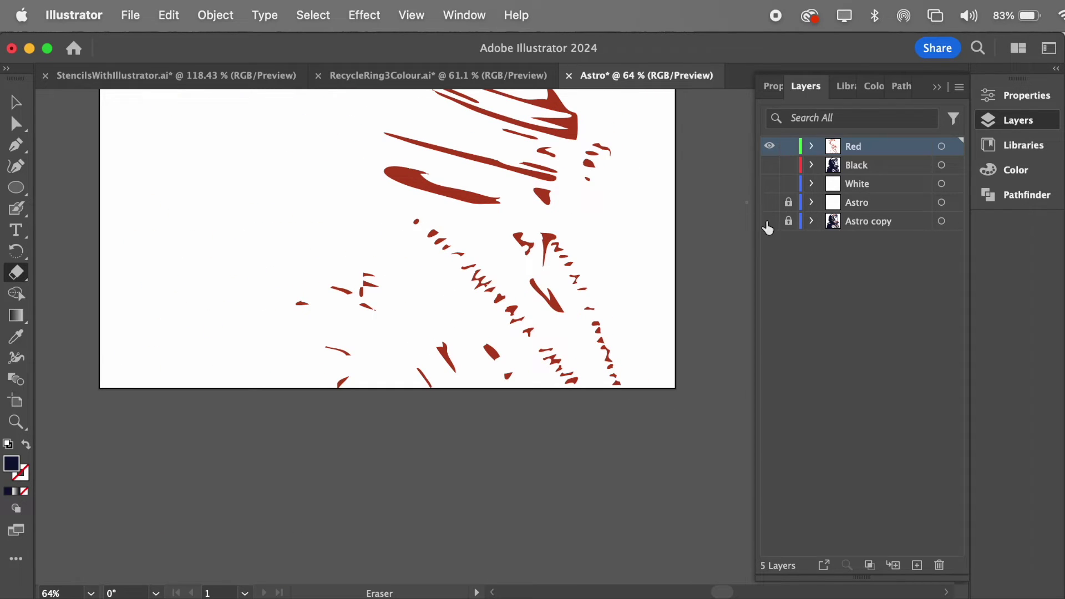
scroll(645, 267, "up", 5)
scroll(644, 267, "left", 1)
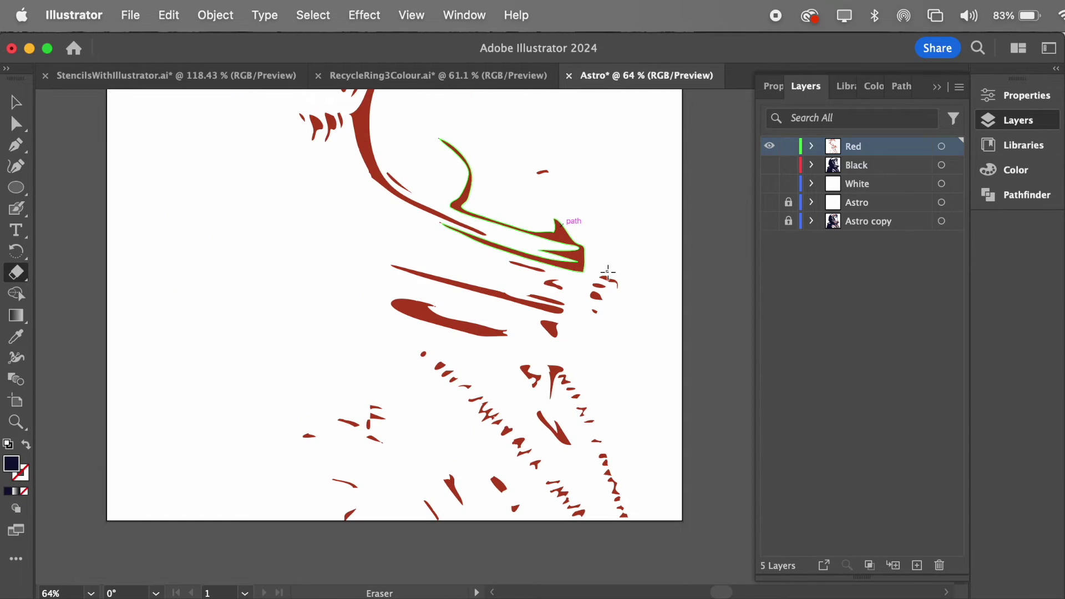
scroll(608, 272, "up", 2)
scroll(608, 272, "down", 3)
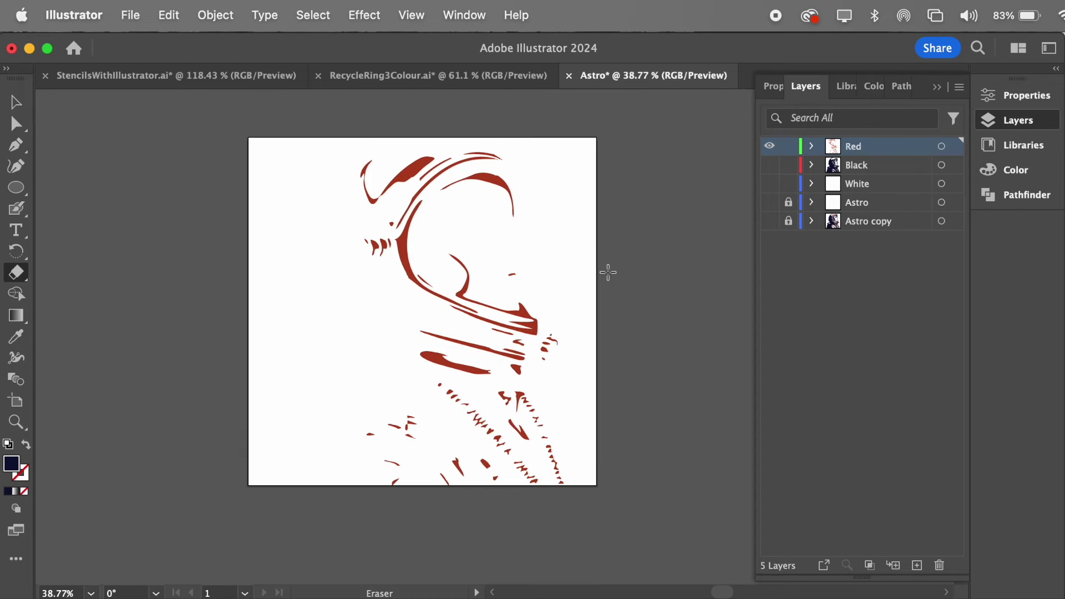
left_click(769, 164)
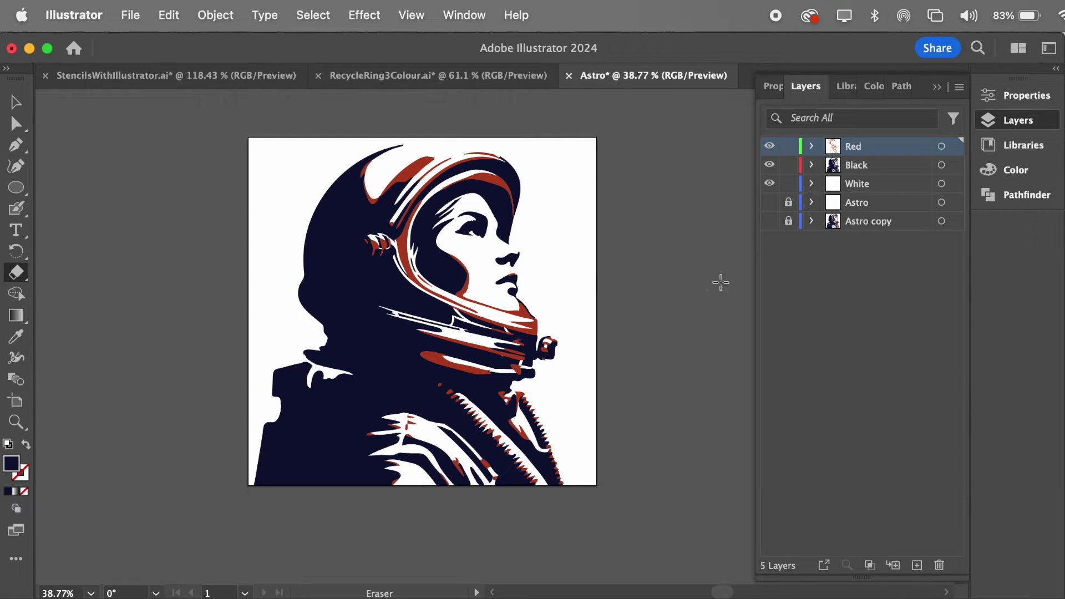
- Create a new layer above White and rename it 'Colour'
left_click(854, 183, "shift")
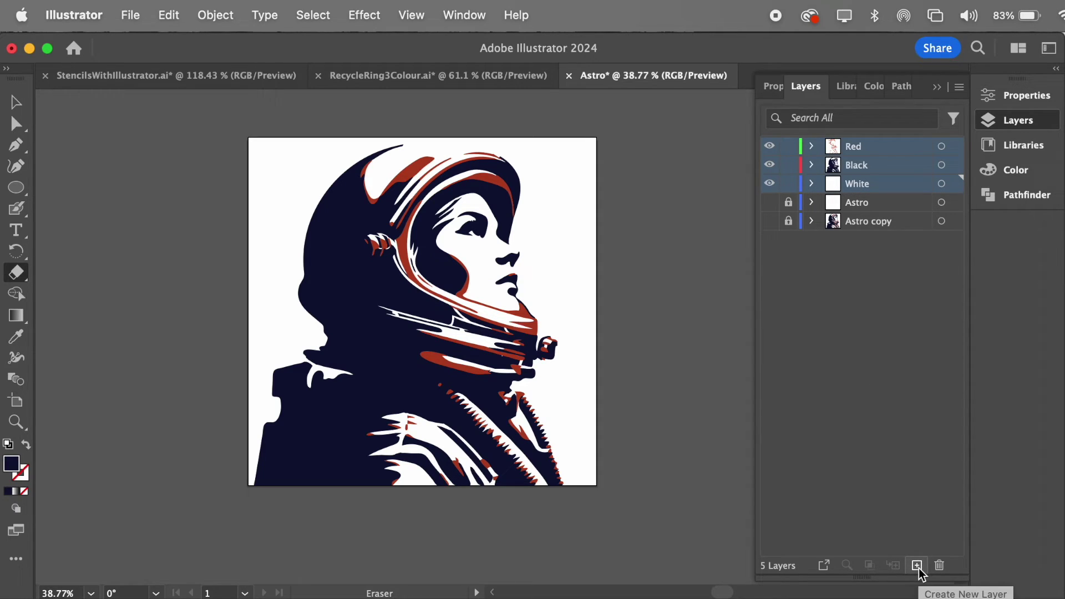
left_click(859, 443)
left_click(918, 563)
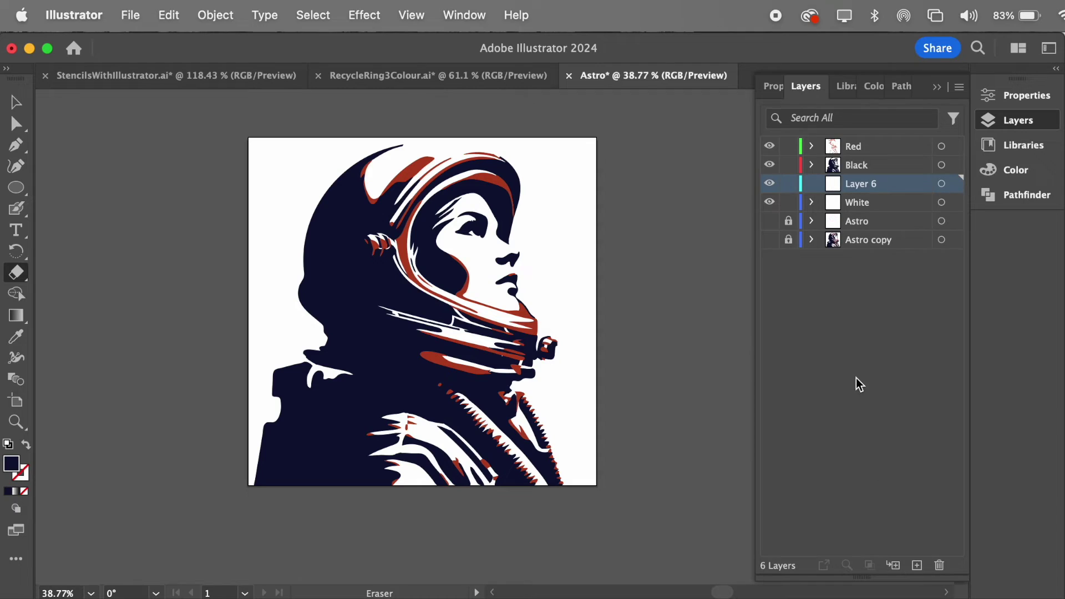
double_click(851, 187)
type("Colo")
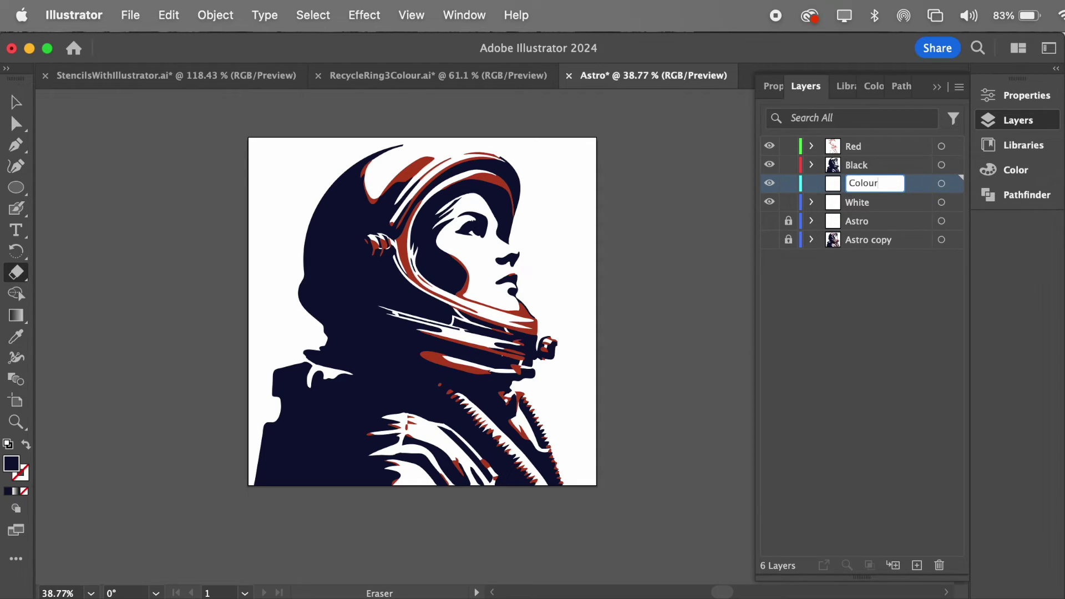
type("ur")
key("Return")
- Select the Red, Black and White layers and drag them into Colour
left_click(853, 147)
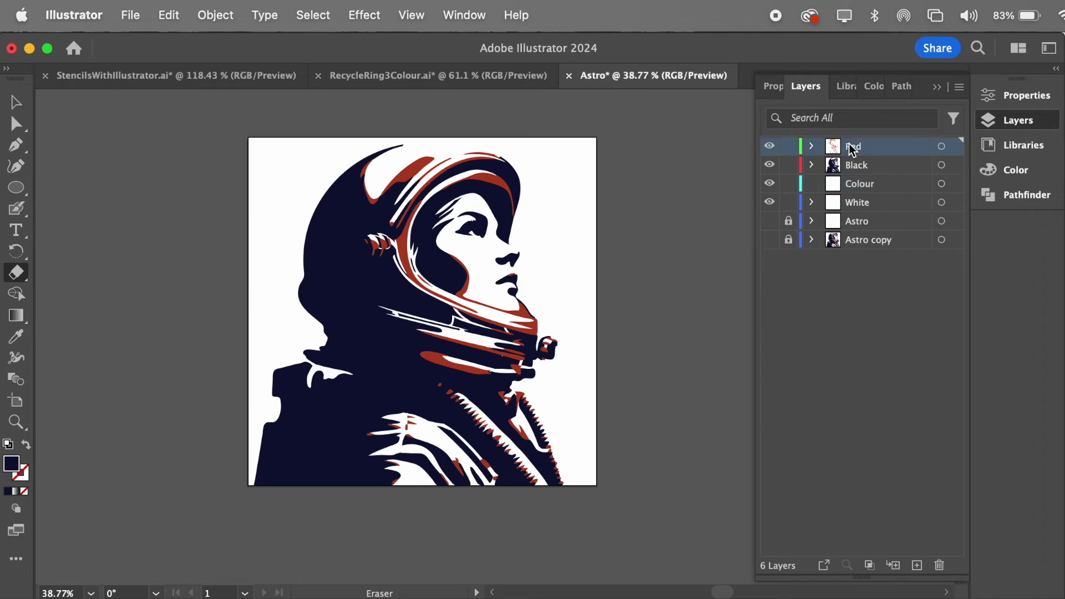
left_click(851, 170, "shift")
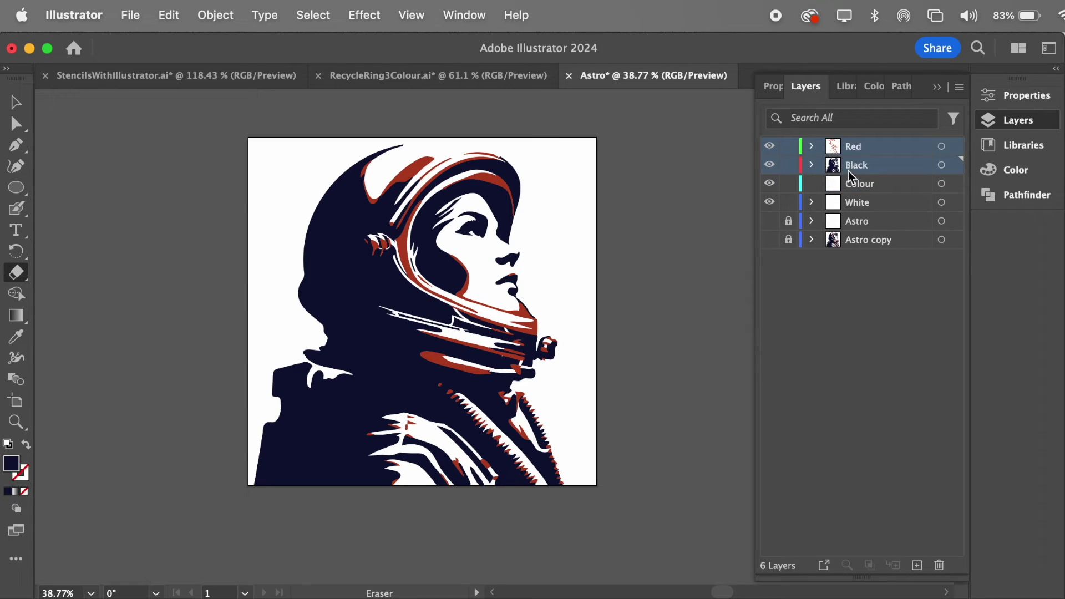
left_click(857, 208, "shift")
left_click_drag(857, 208, 857, 188)
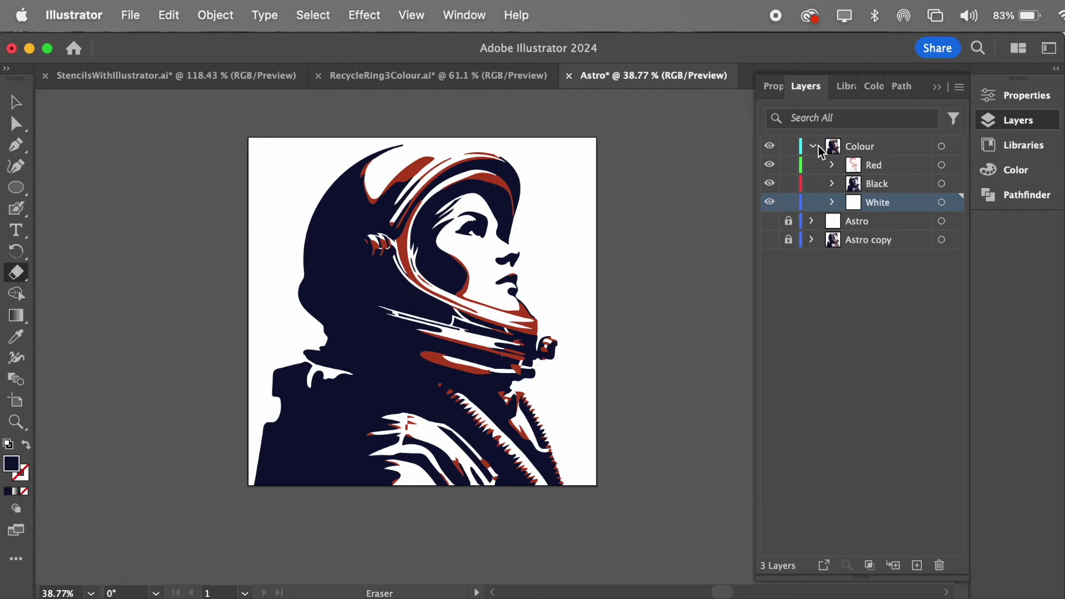
left_click(871, 184)
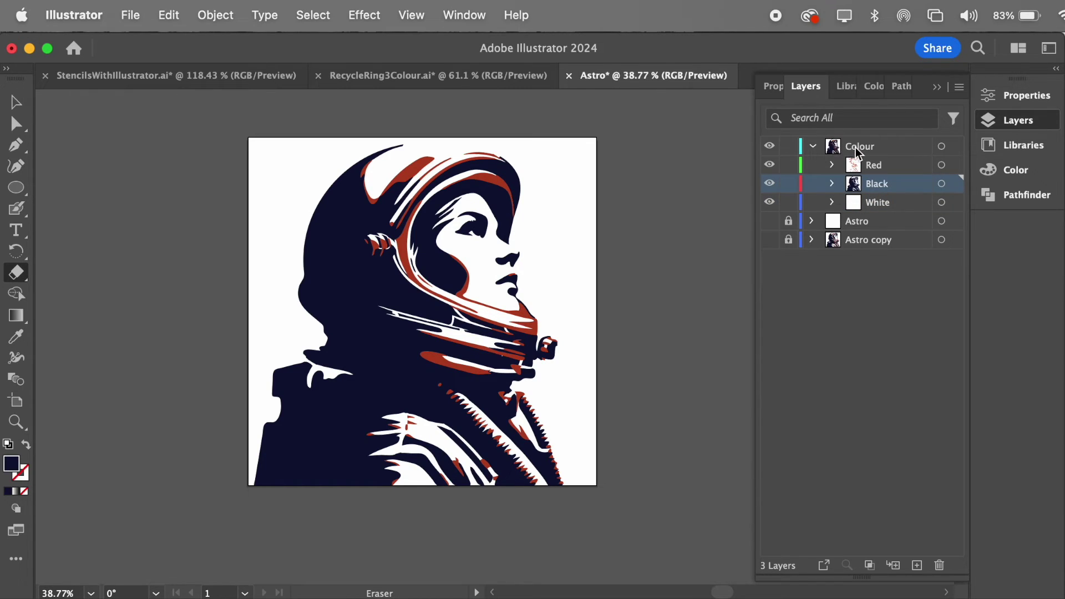
- Duplicate the Colour layer as Colour copy and lock the original Colour layer
left_click(814, 146)
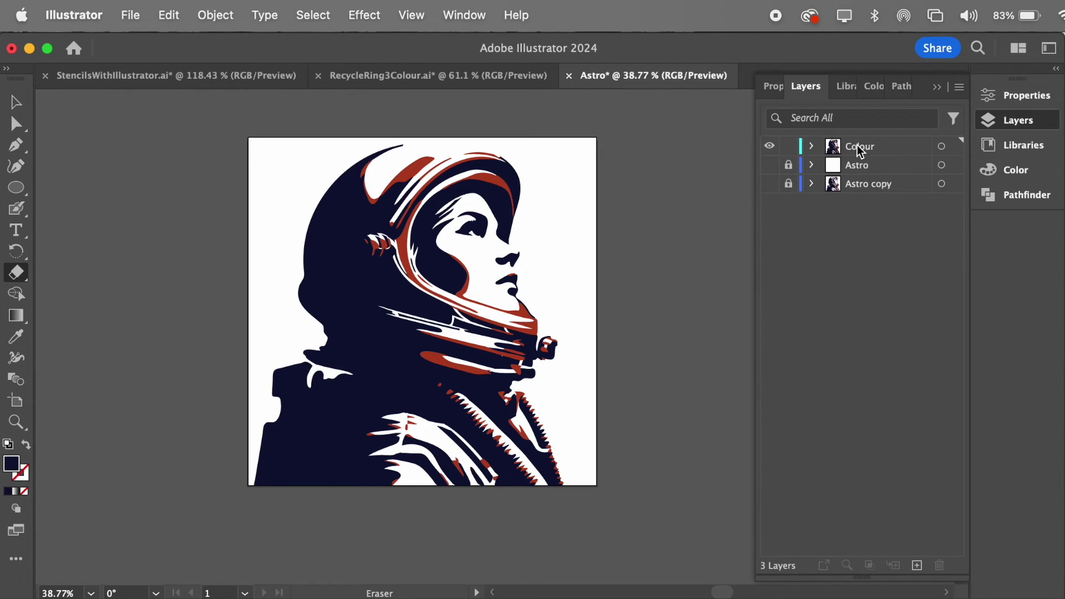
left_click_drag(859, 145, 918, 565)
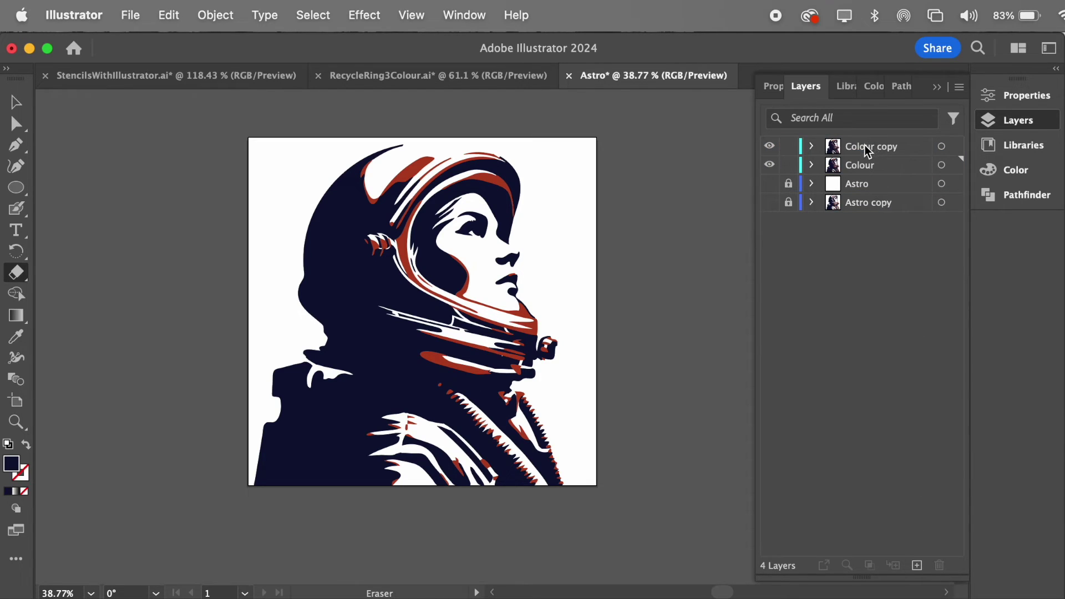
left_click(789, 166)
- Select all of the Colour copy artwork with the Direct Selection tool
left_click_drag(136, 108, 309, 195)
left_click(16, 123)
left_click(16, 123)
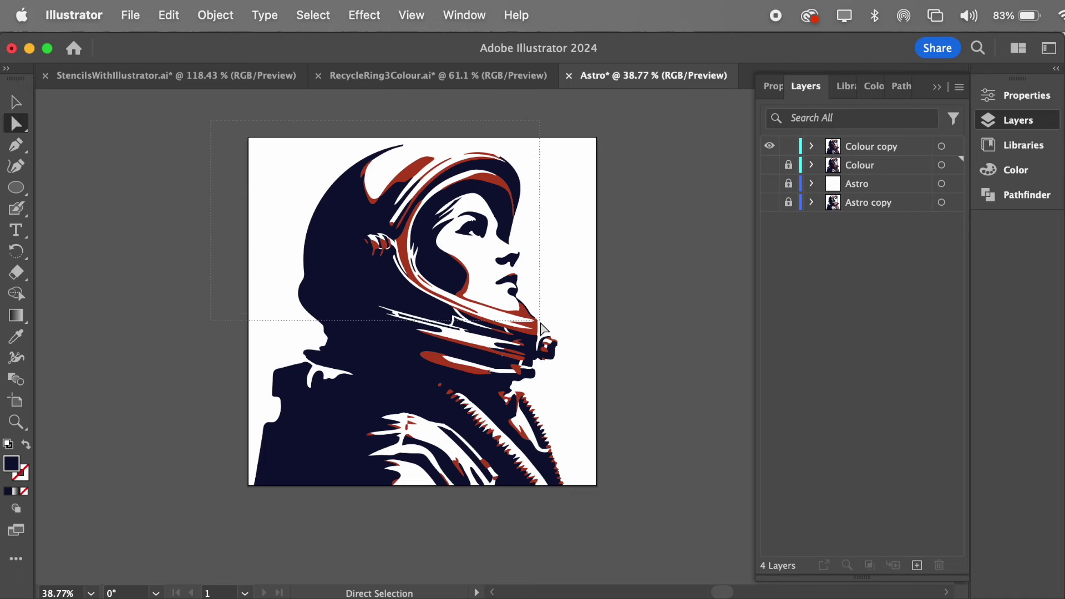
key("super+a")
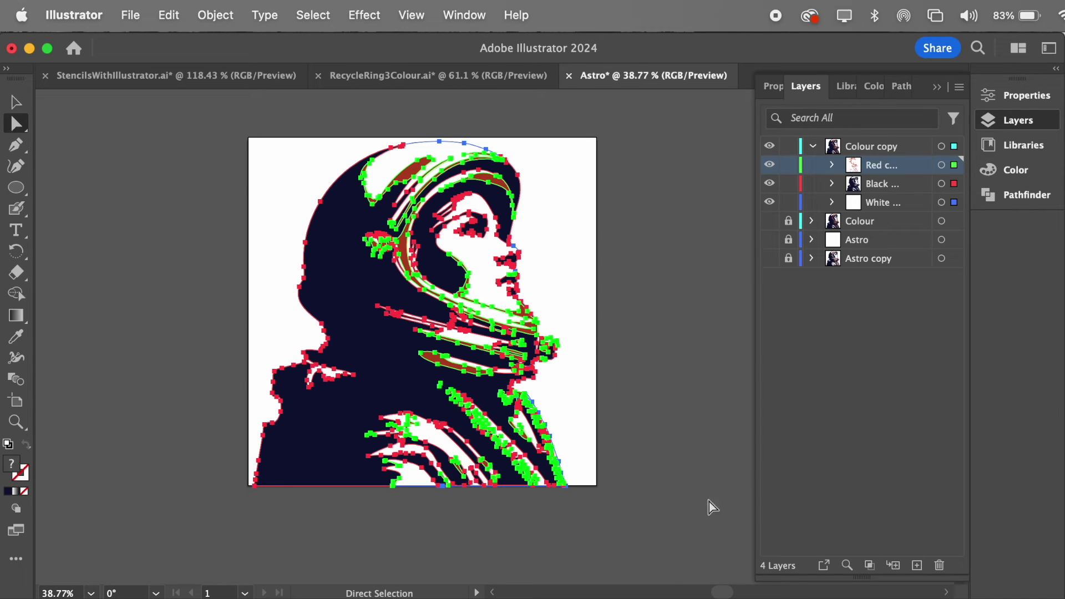
- Set the copied artwork's fill to None and its stroke colour to red RGB 255/0/0
left_click(1011, 99)
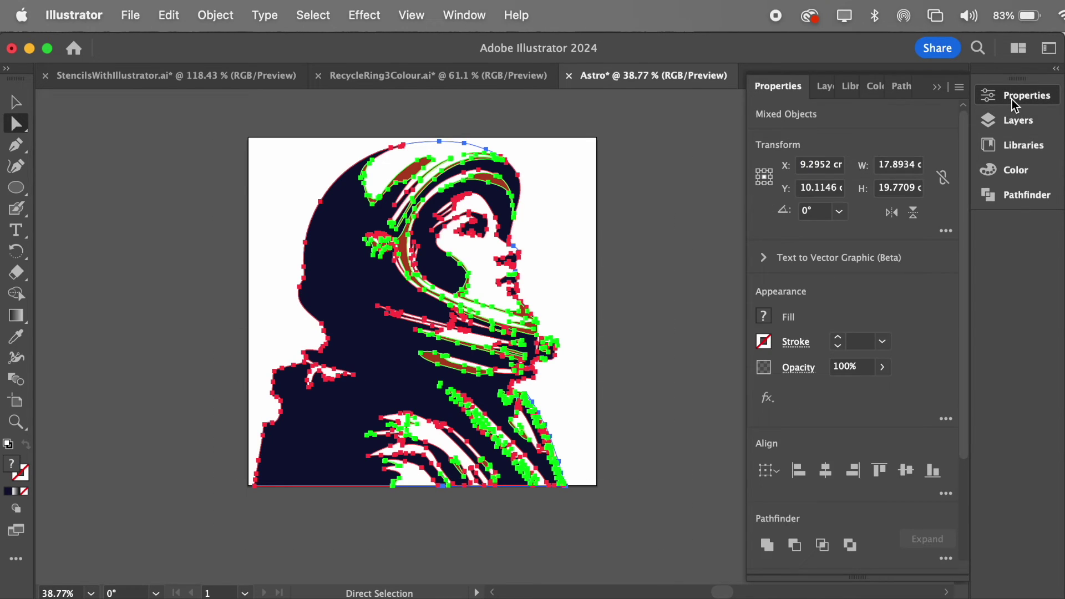
left_click(764, 317)
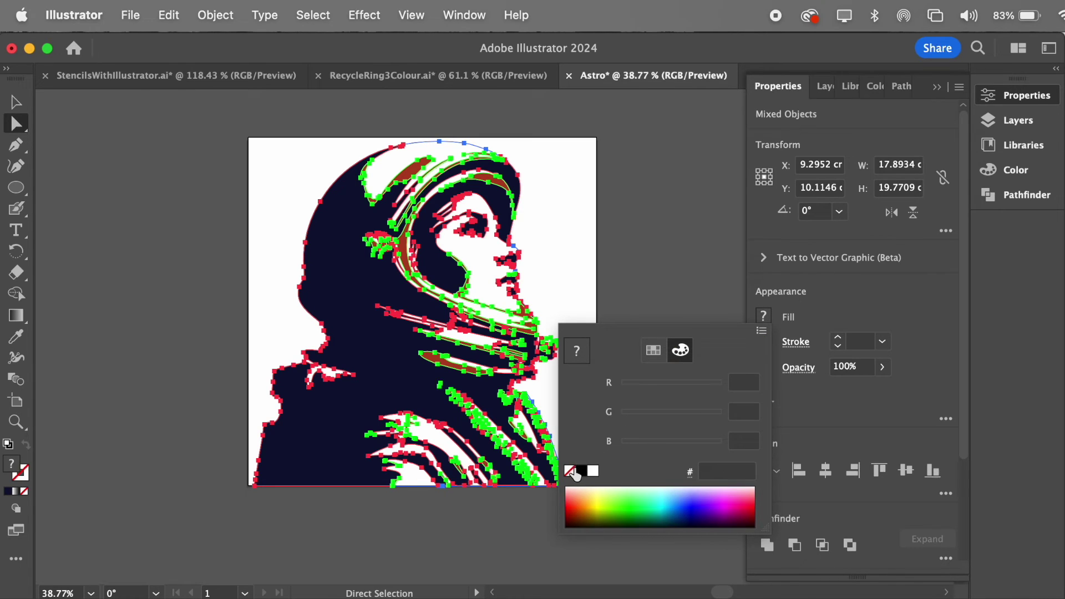
left_click(570, 471)
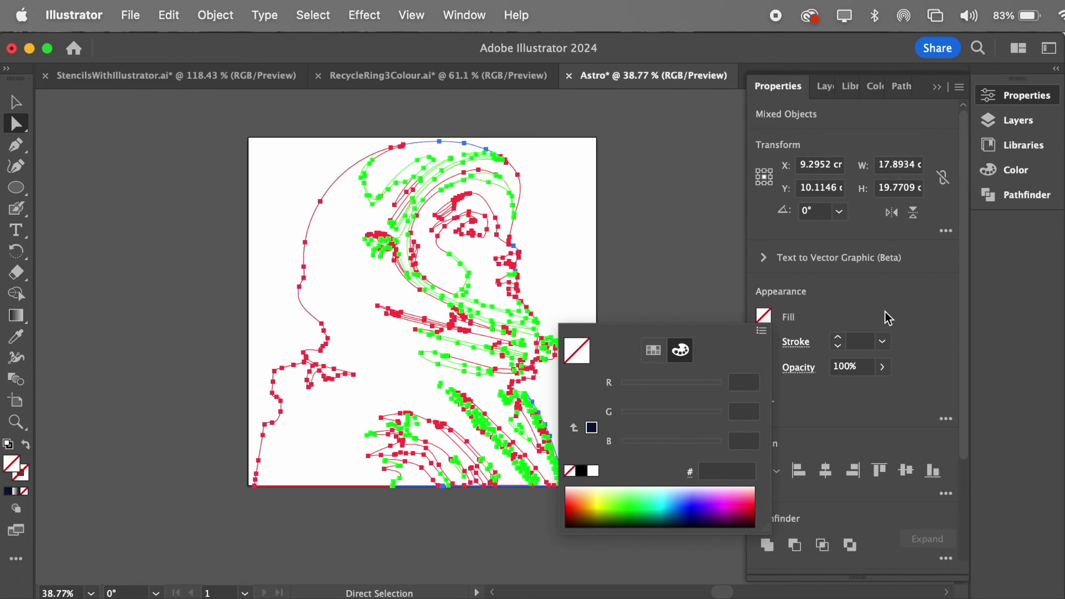
left_click(855, 342)
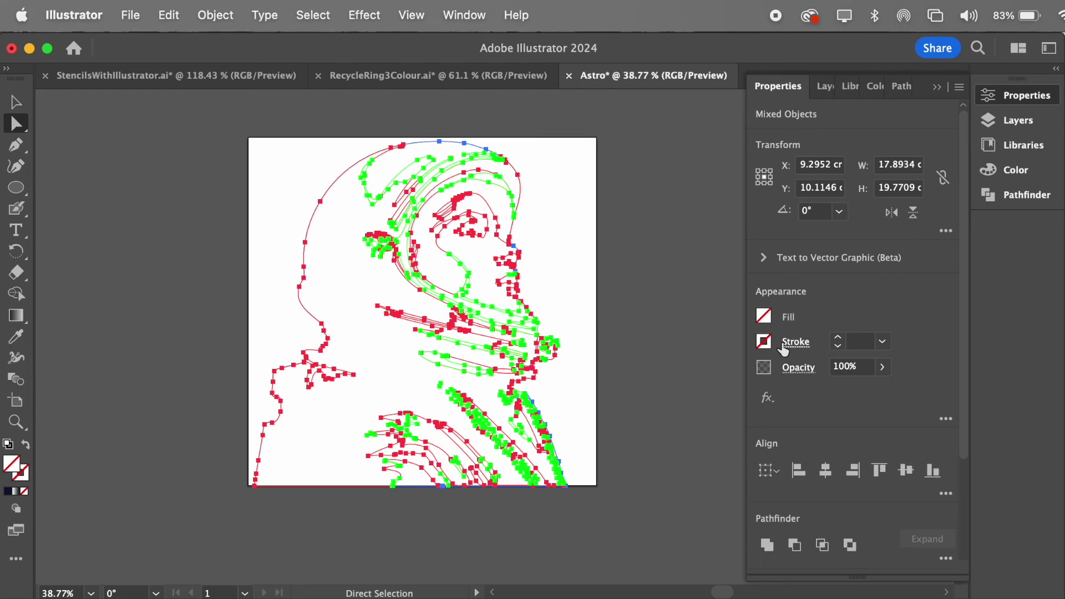
left_click(764, 341)
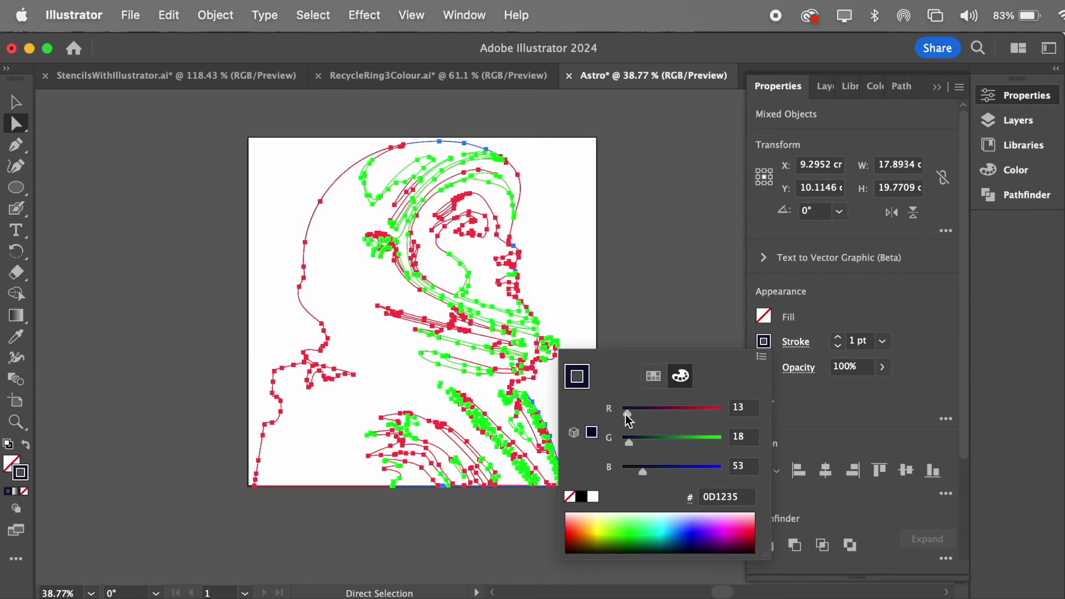
left_click_drag(626, 414, 728, 415)
left_click_drag(627, 444, 612, 471)
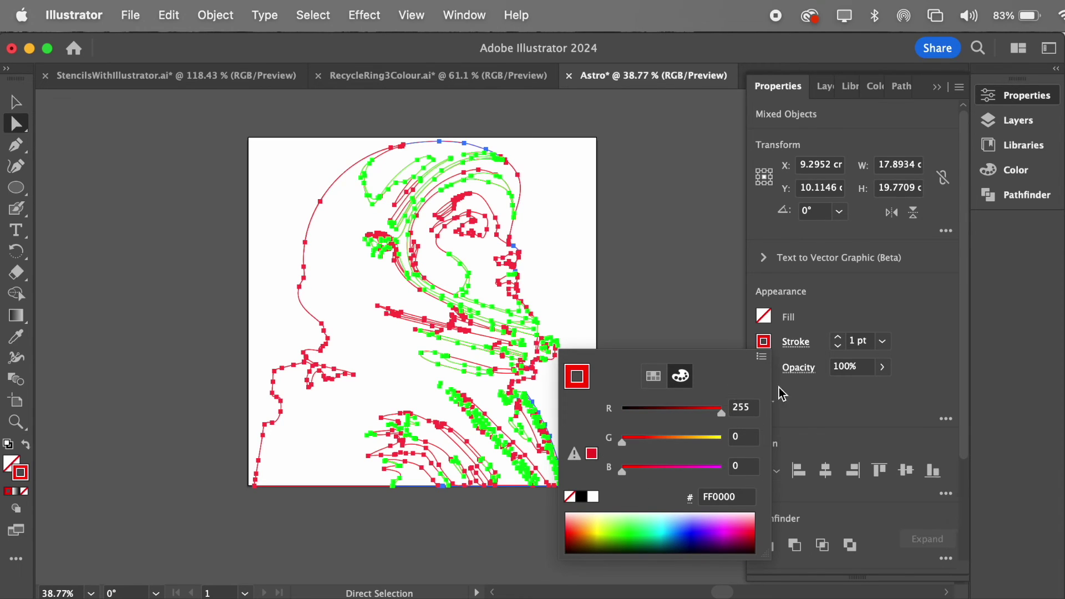
left_click(848, 340)
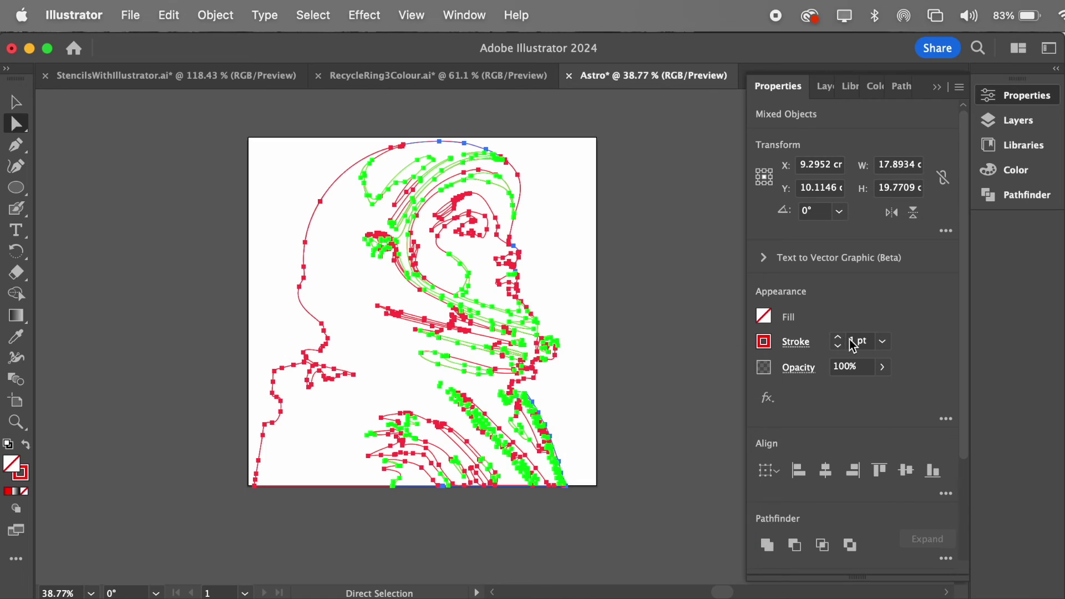
- Set the stroke weight to 0.01 pt and deselect to review the red outlines
left_click(857, 342)
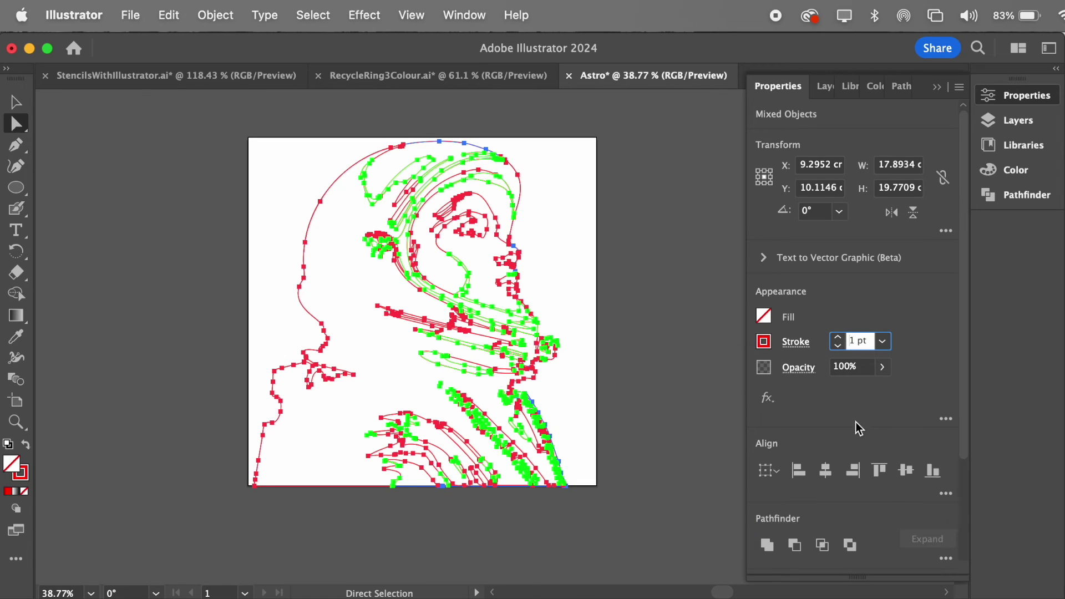
type("0.01")
left_click(673, 343)
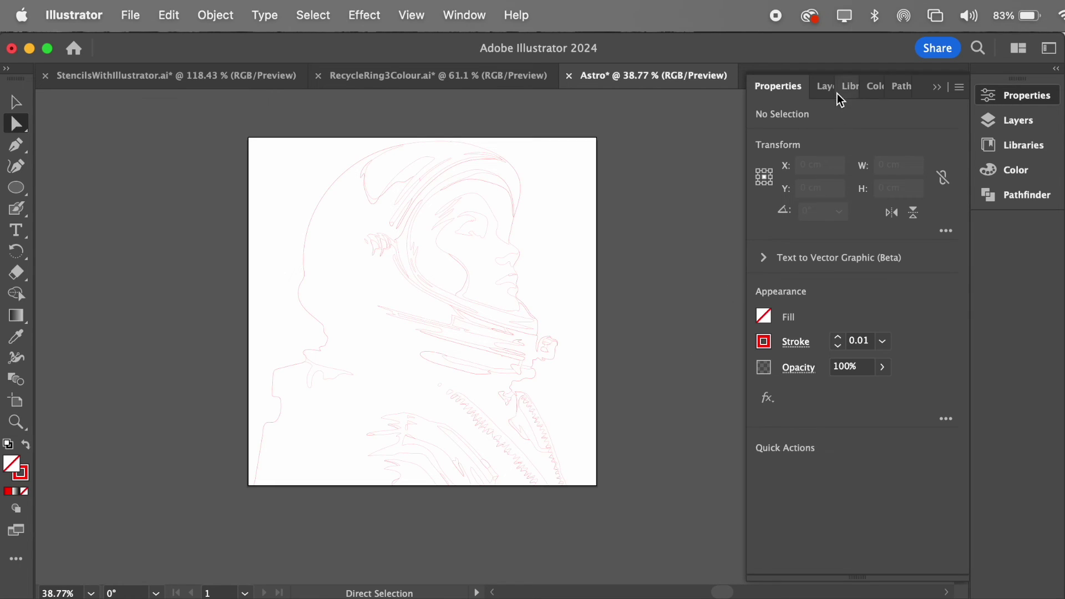
- Toggle visibility of the Red, Black and White outline layers to inspect each one
left_click(824, 85)
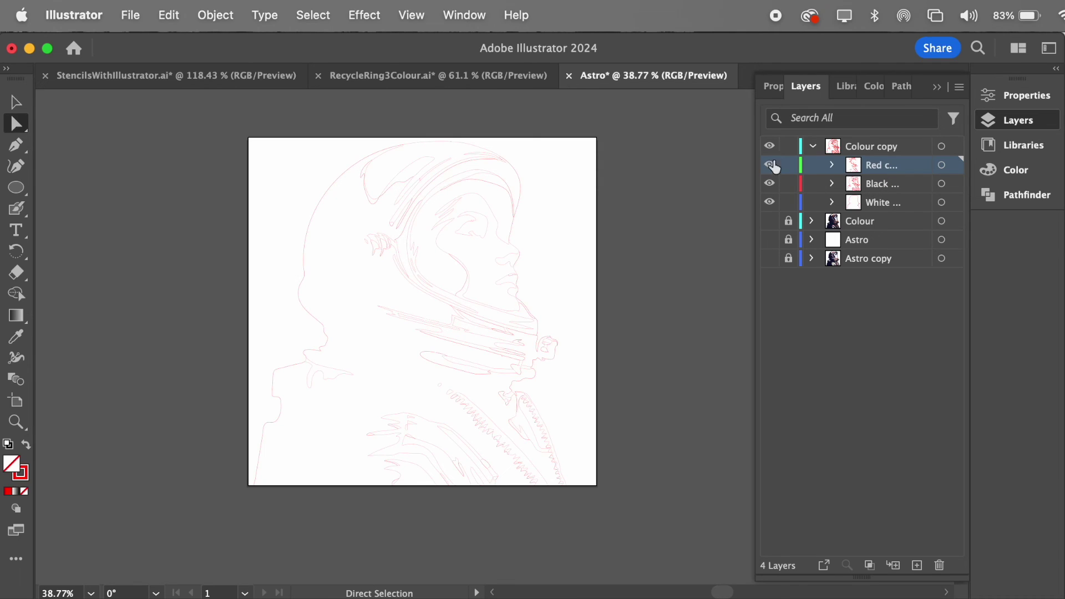
left_click_drag(771, 187, 771, 209)
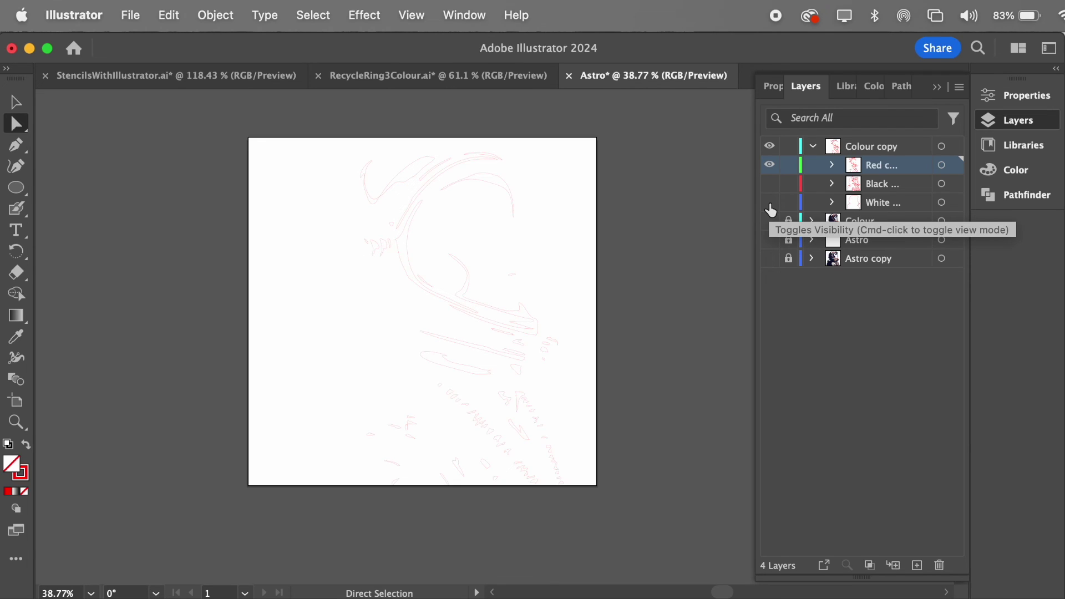
left_click(776, 188)
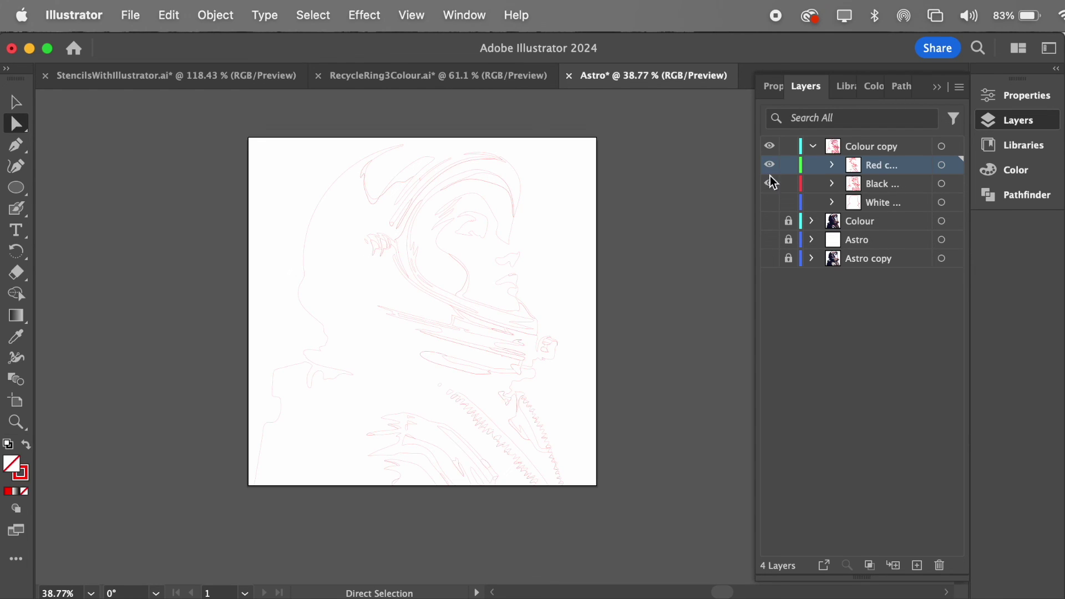
left_click(770, 166)
left_click(770, 202)
left_click(770, 183)
- Select the white silhouette outline path, then switch to the StencilsWithIllustrator.ai document
left_click(521, 259)
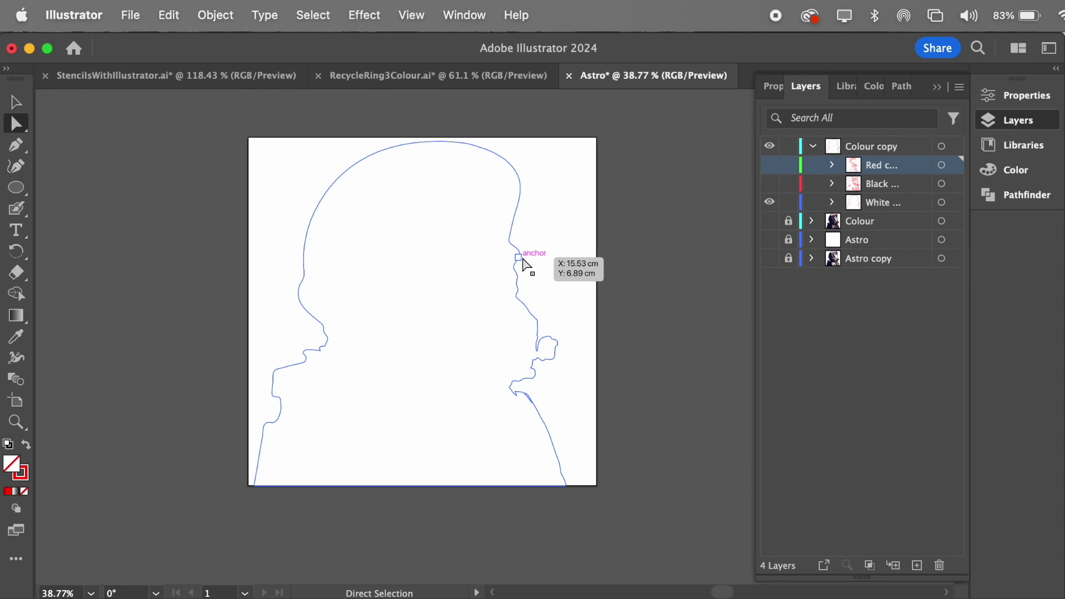
left_click_drag(525, 265, 526, 265)
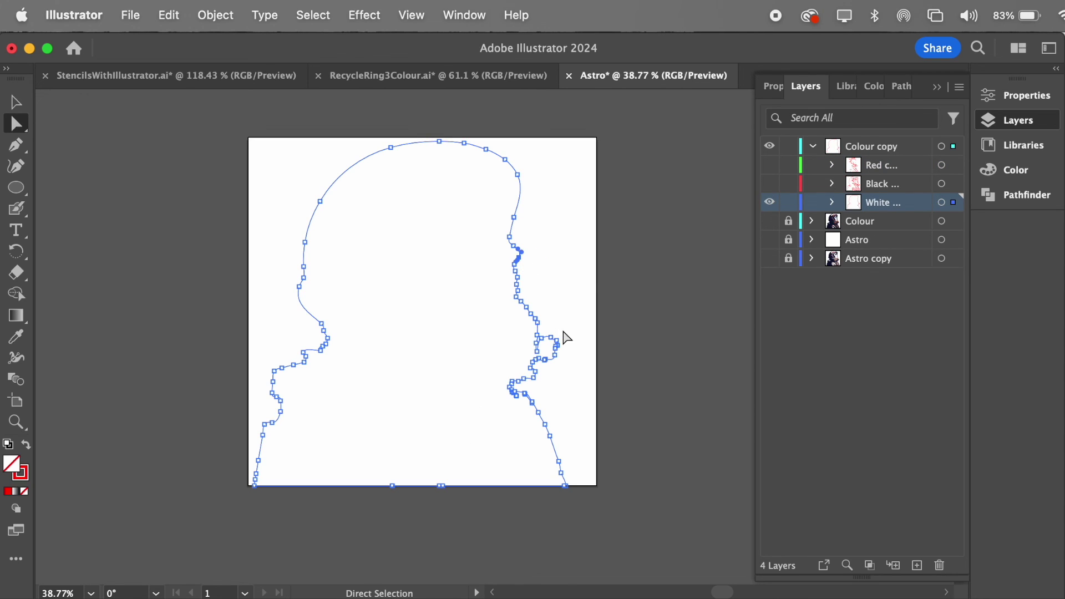
scroll(566, 337, "up", 5)
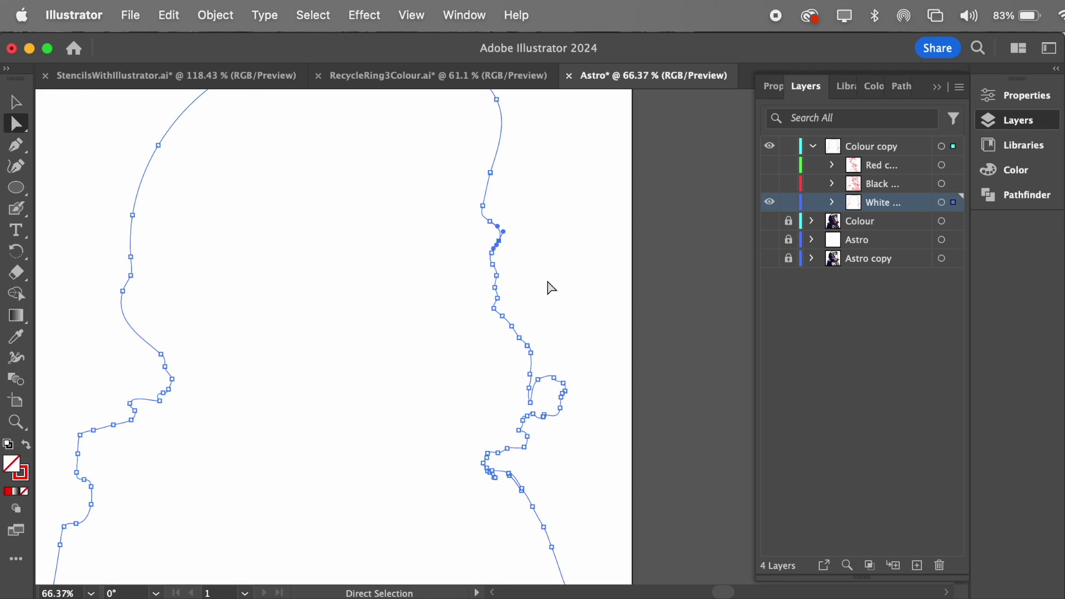
scroll(611, 265, "down", 4)
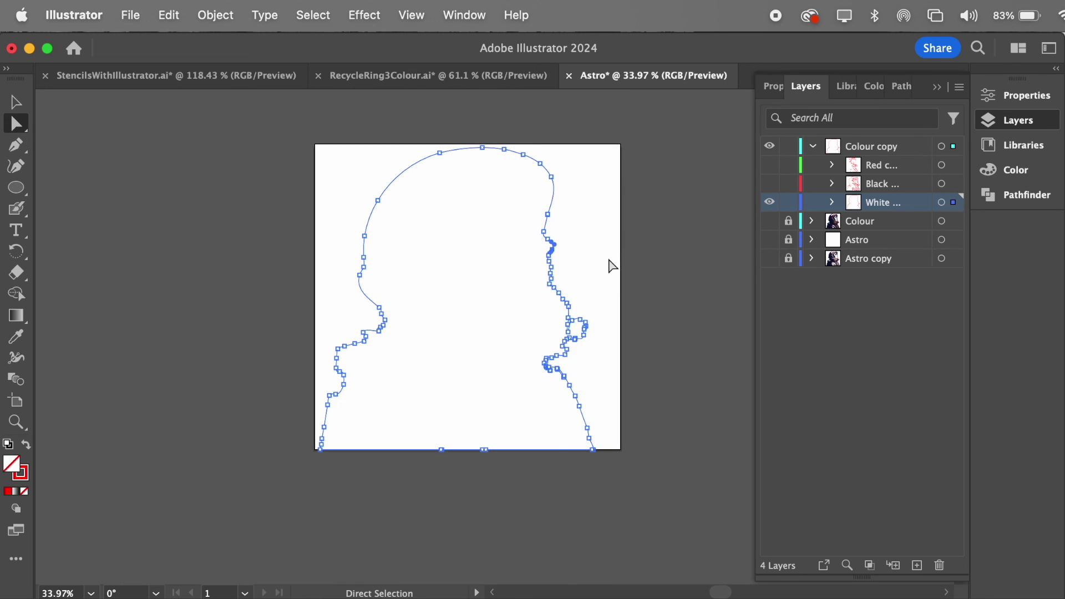
left_click(225, 76)
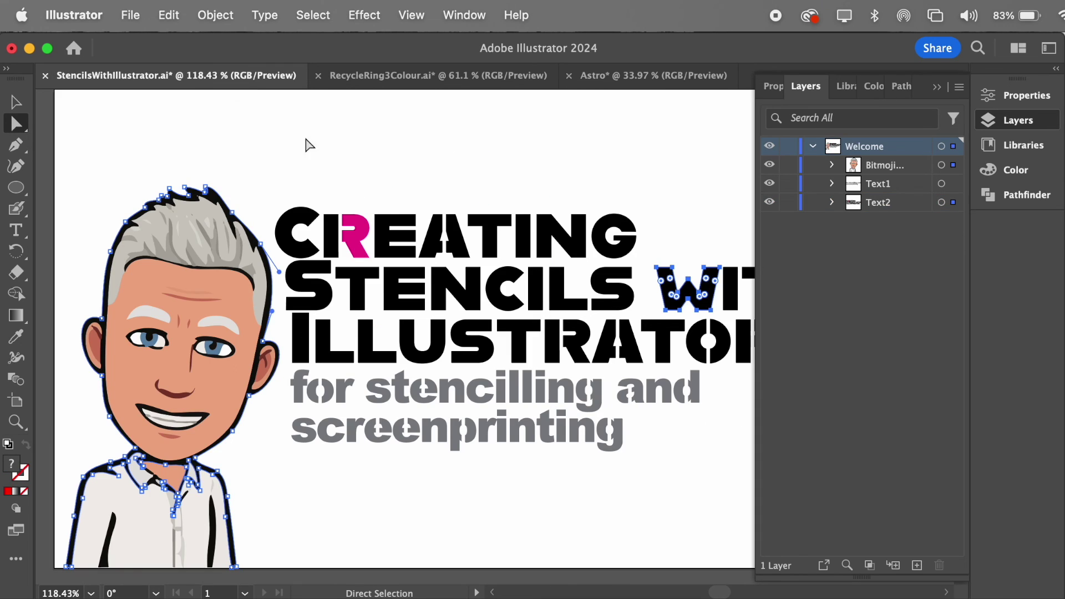